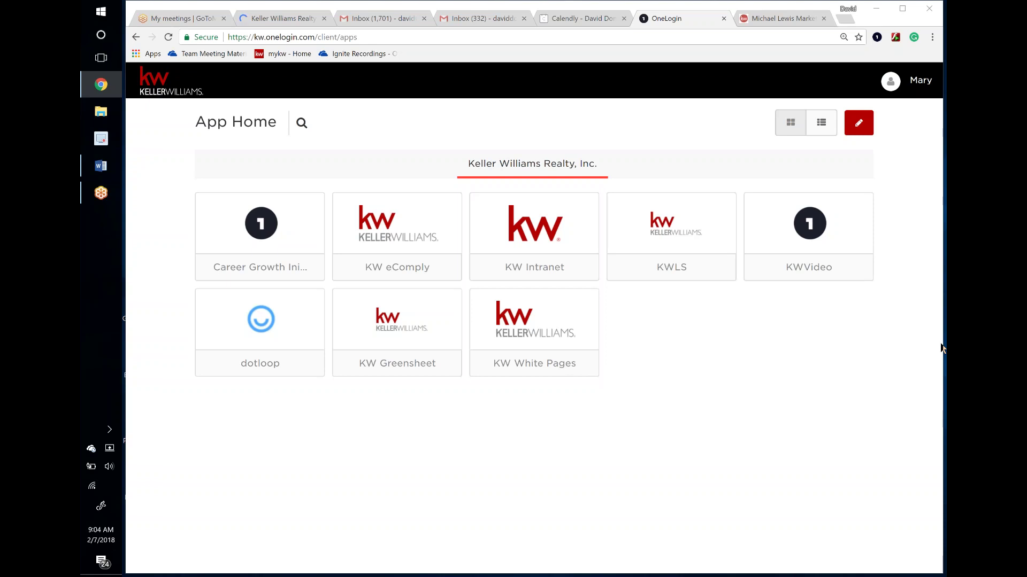
Log out of the currently signed-in OneLogin account from the user menu
left_click(931, 27)
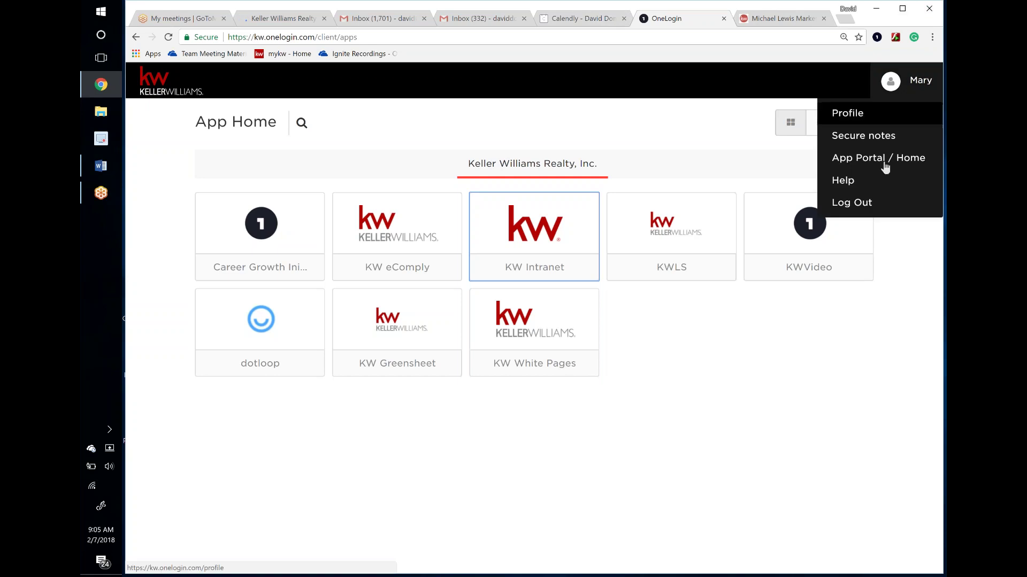
mouse_move(903, 81)
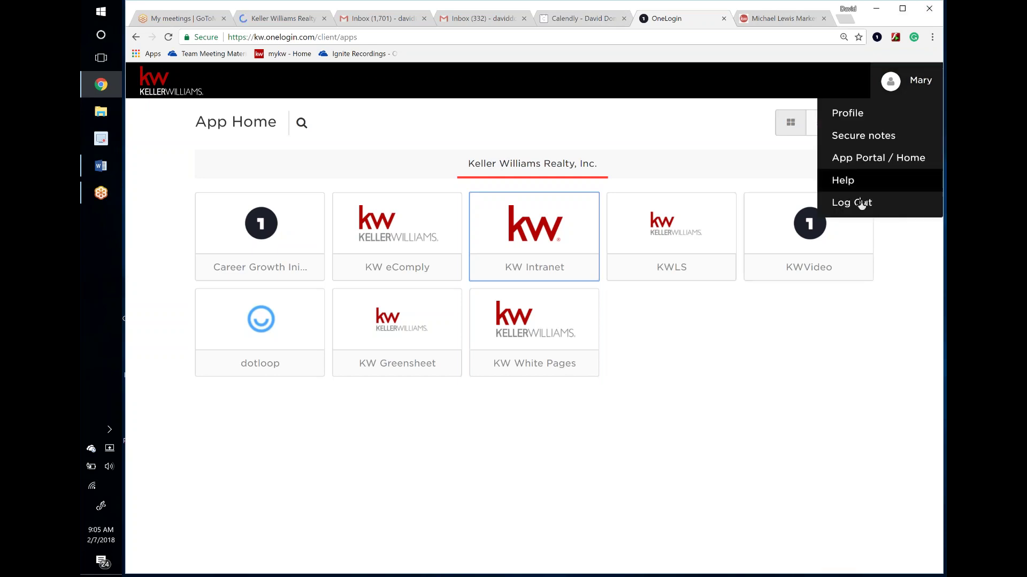
left_click(858, 202)
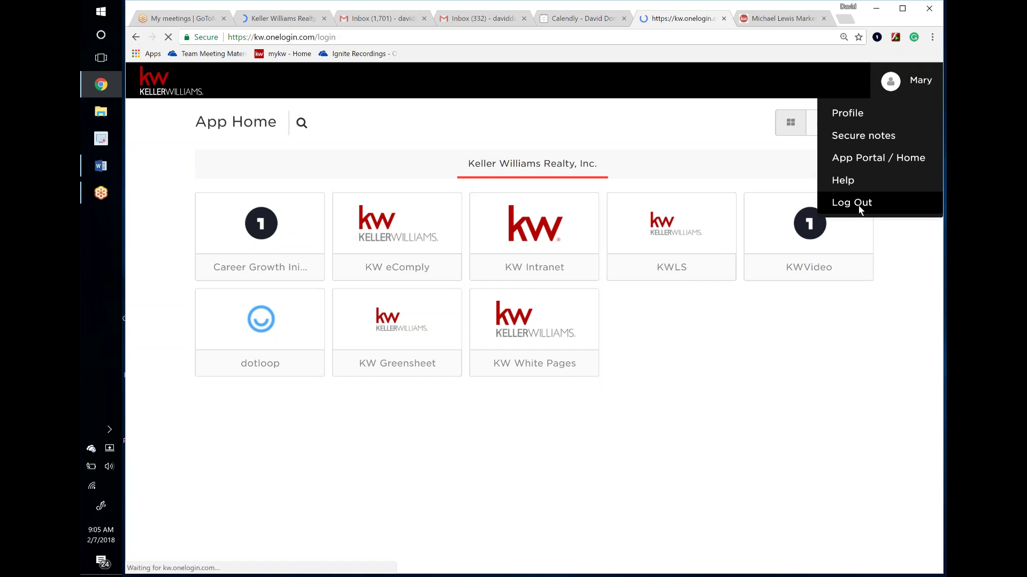
Fill in the other agent's saved login and submit it; it's rejected as invalid
left_click_drag(472, 289, 407, 298)
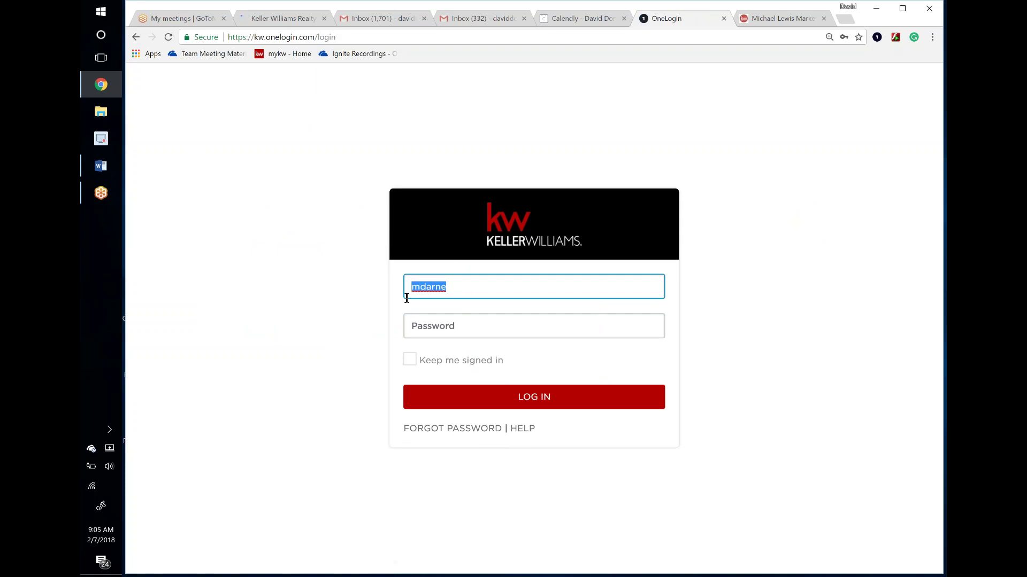
type("Don")
key("Down")
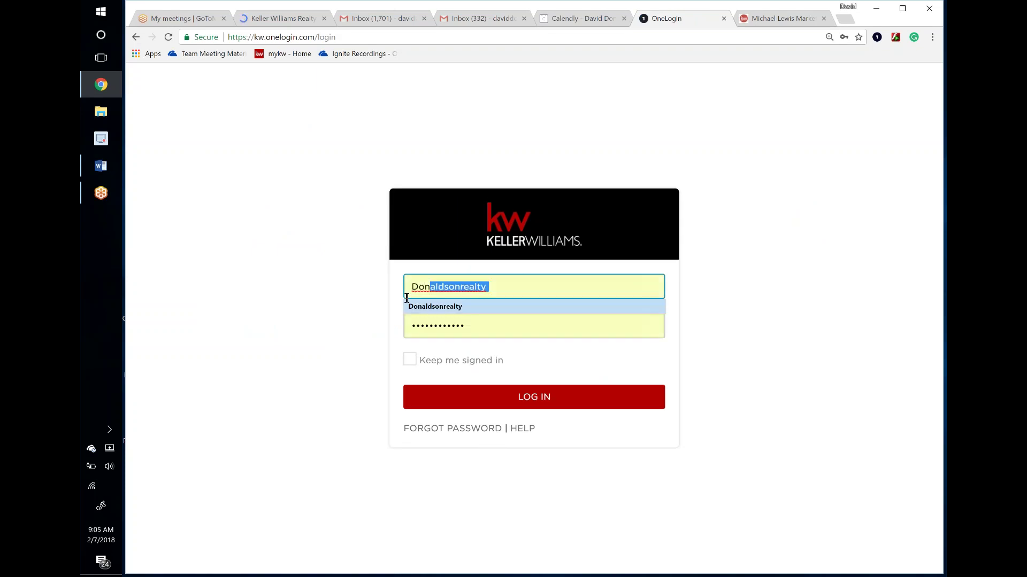
left_click(479, 403)
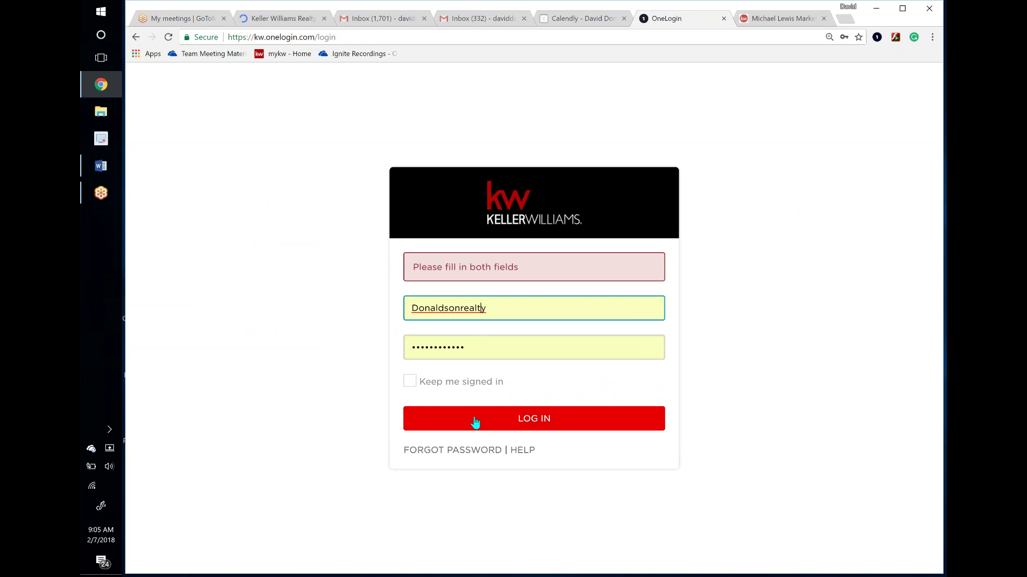
double_click(482, 348)
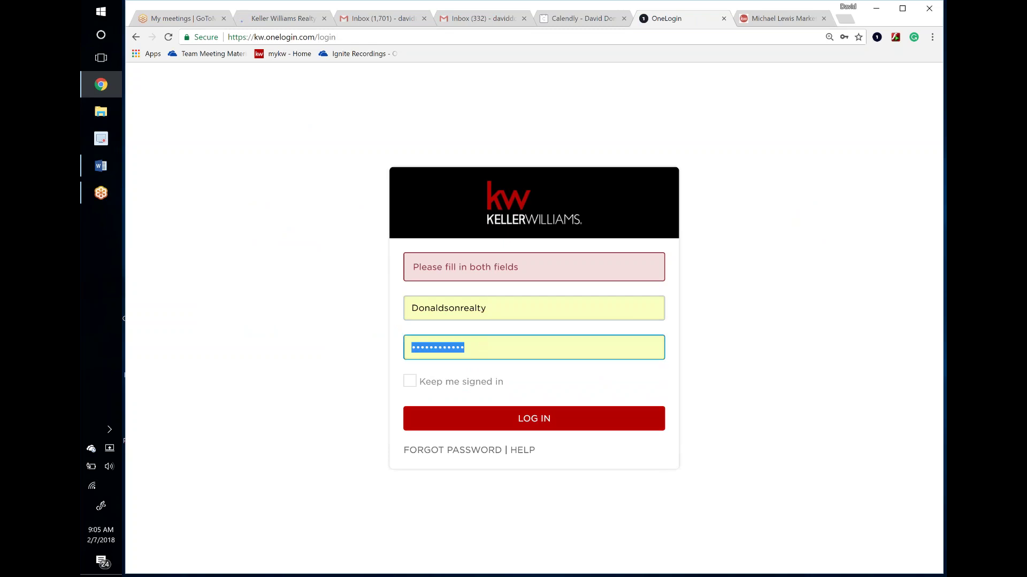
type("•••••••••••••")
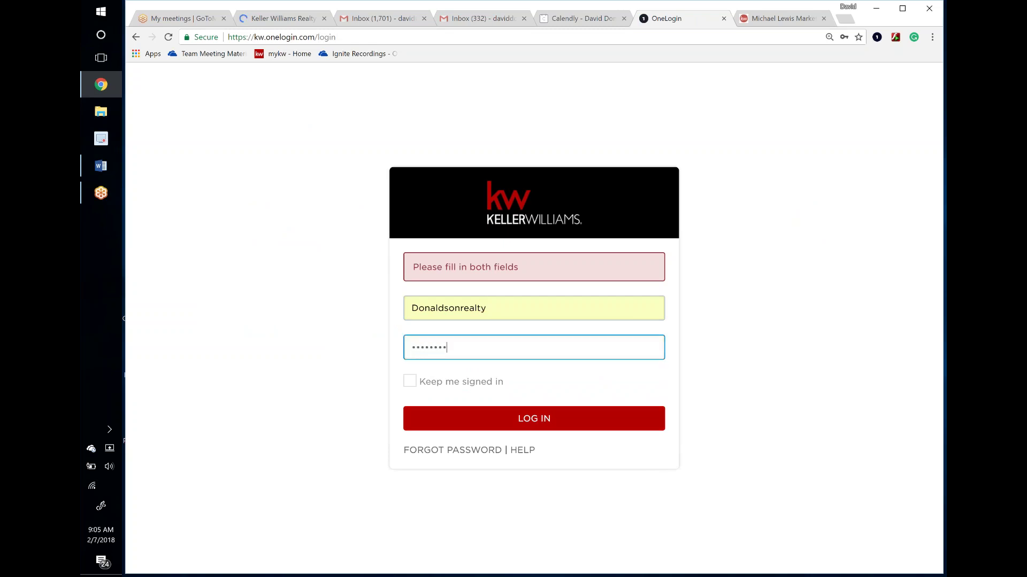
key("Return")
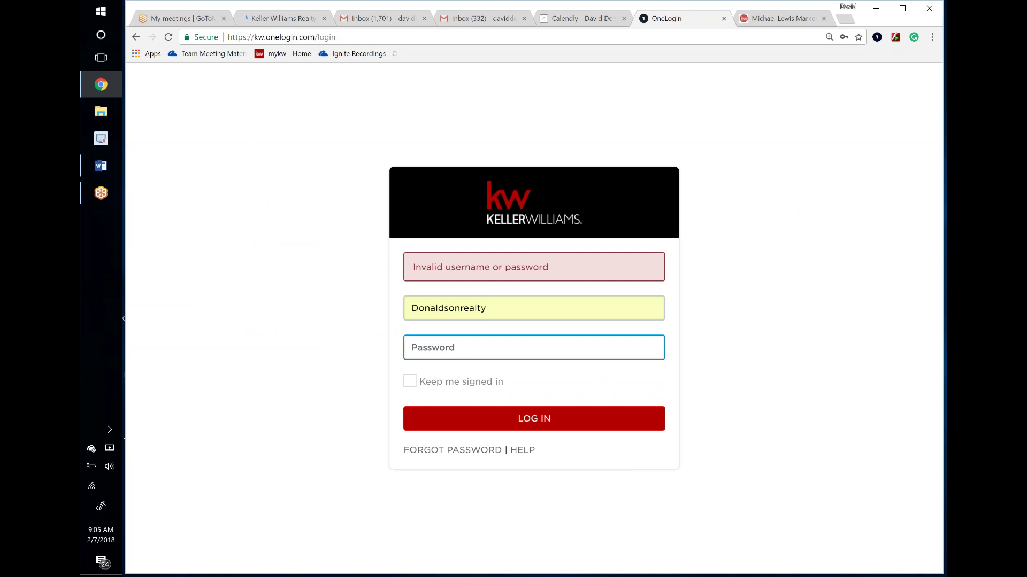
Re-enter the agent's username and password to log in to the App Home
double_click(523, 307)
type("D")
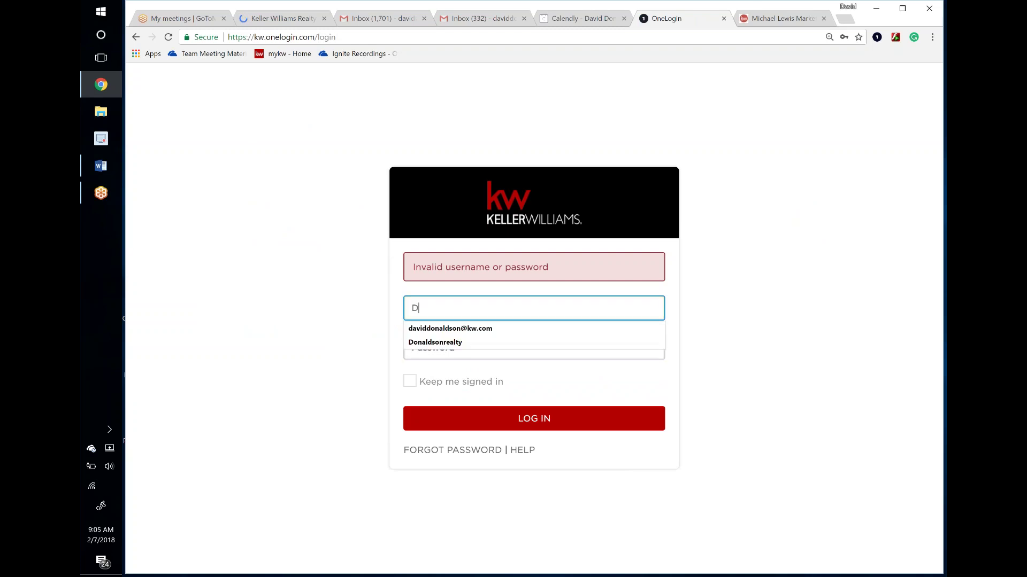
type("onaldsonrealty")
key("Tab")
type("••••••••••••")
key("Return")
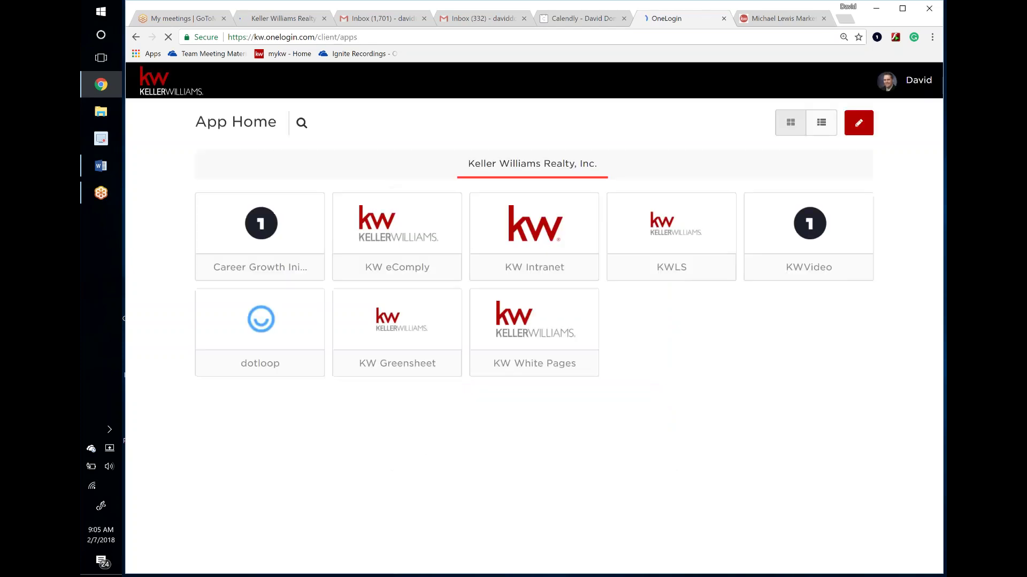
Launch the KW Intranet app from the OneLogin App Home to reach myKW
left_click(508, 249)
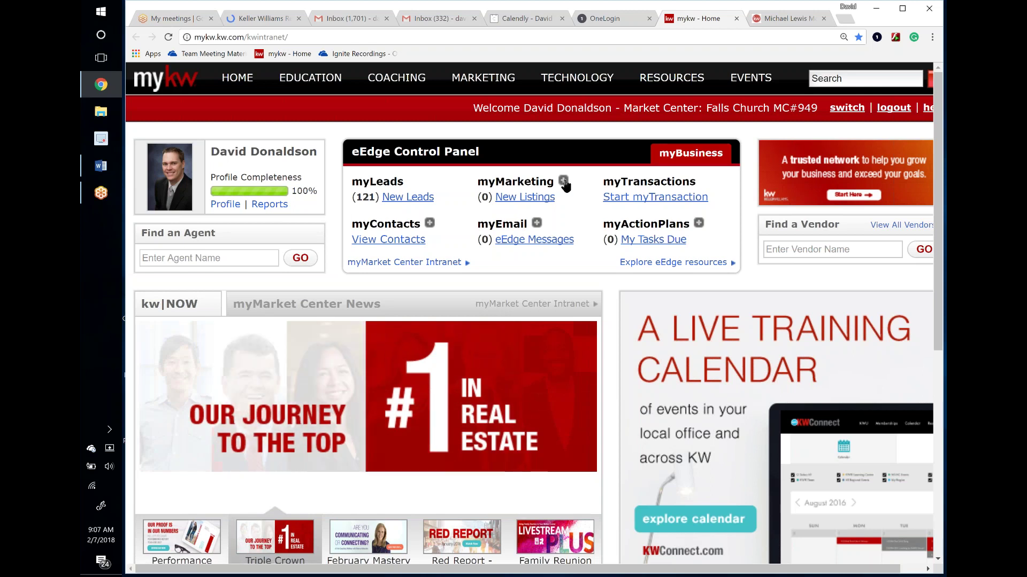
Expand myMarketing in the eEdge Control Panel to show Manage and Create Campaigns
left_click(564, 182)
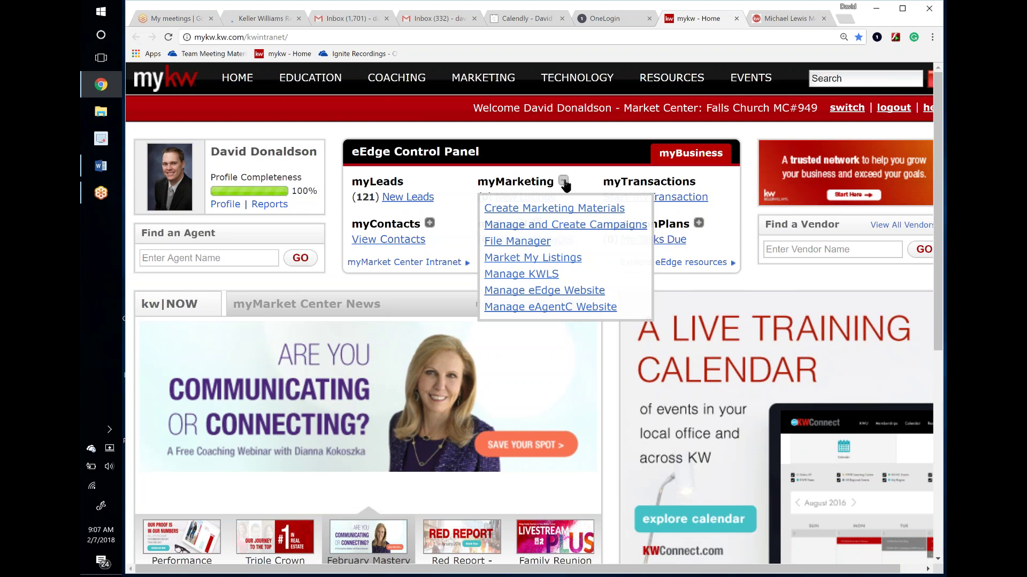
Open Manage and Create Campaigns, dismiss the notifications, and start a new campaign
left_click(565, 225)
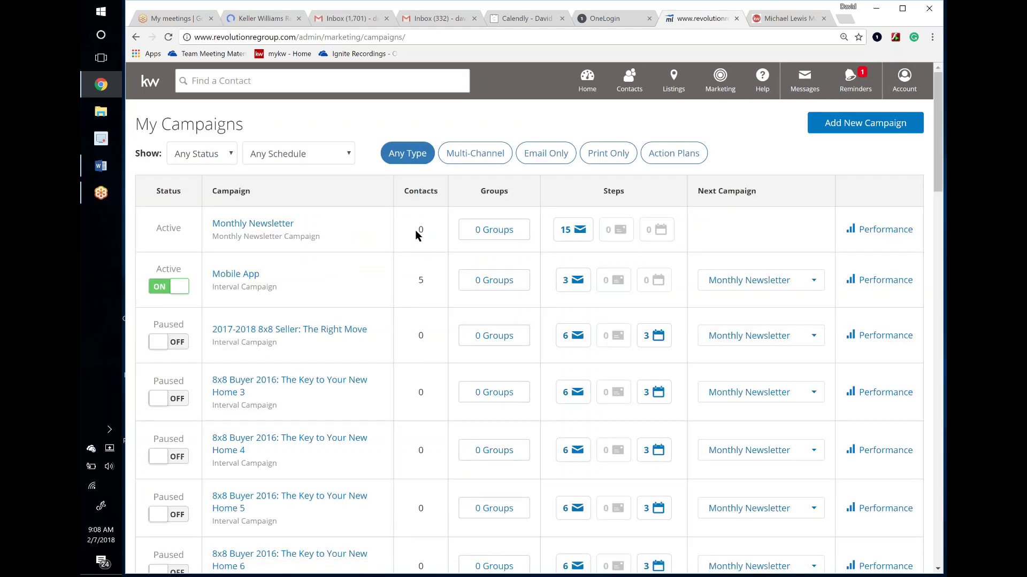
scroll(415, 229, "down", 3)
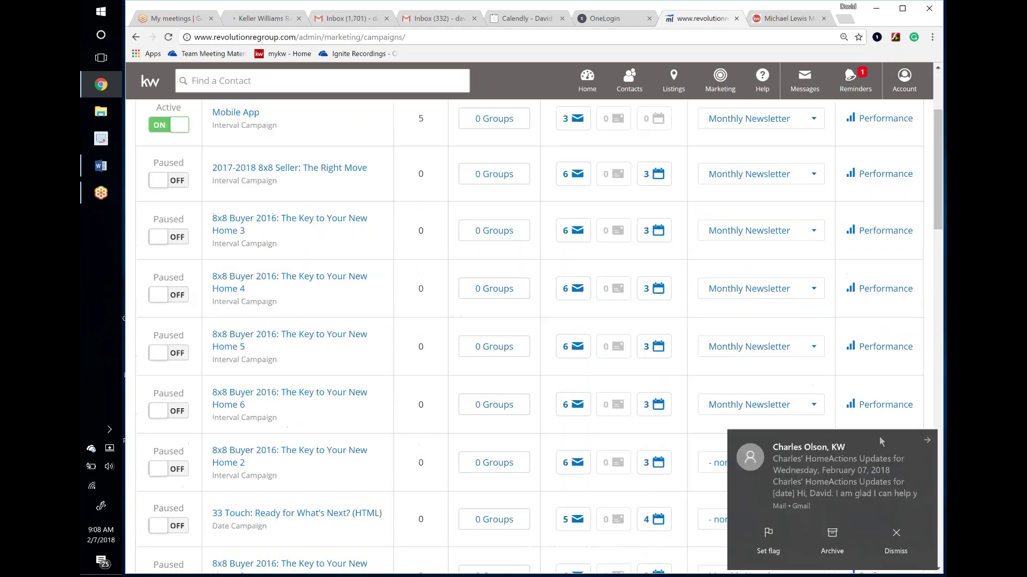
left_click(928, 441)
scroll(480, 315, "up", 2)
scroll(480, 314, "up", 1)
left_click(929, 442)
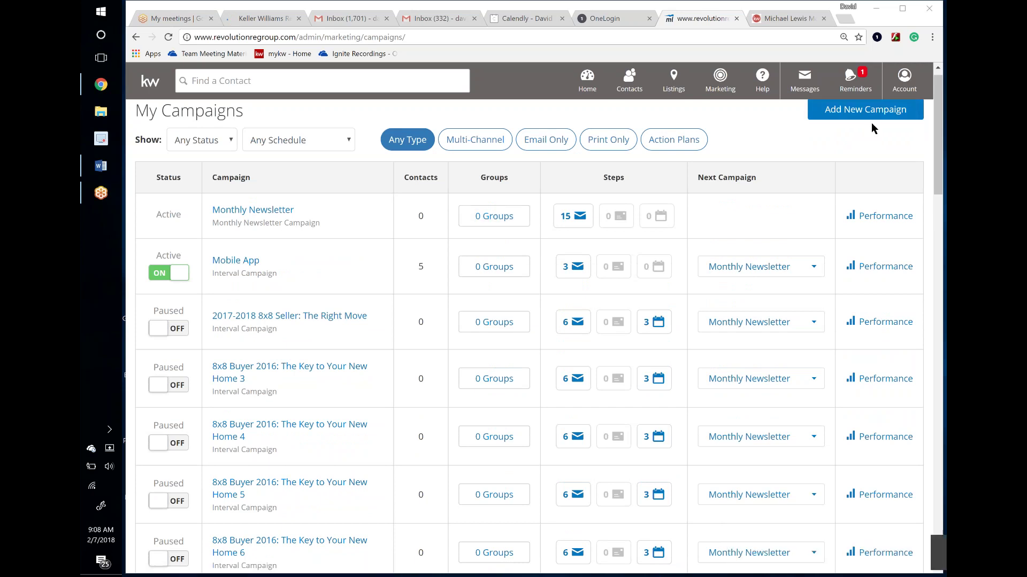
scroll(530, 320, "up", 1)
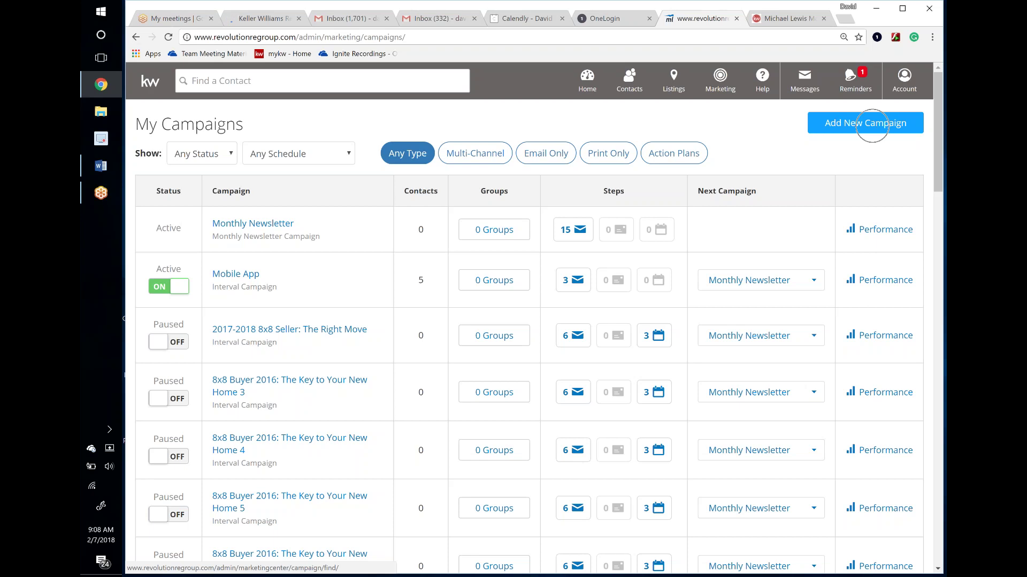
left_click(872, 126)
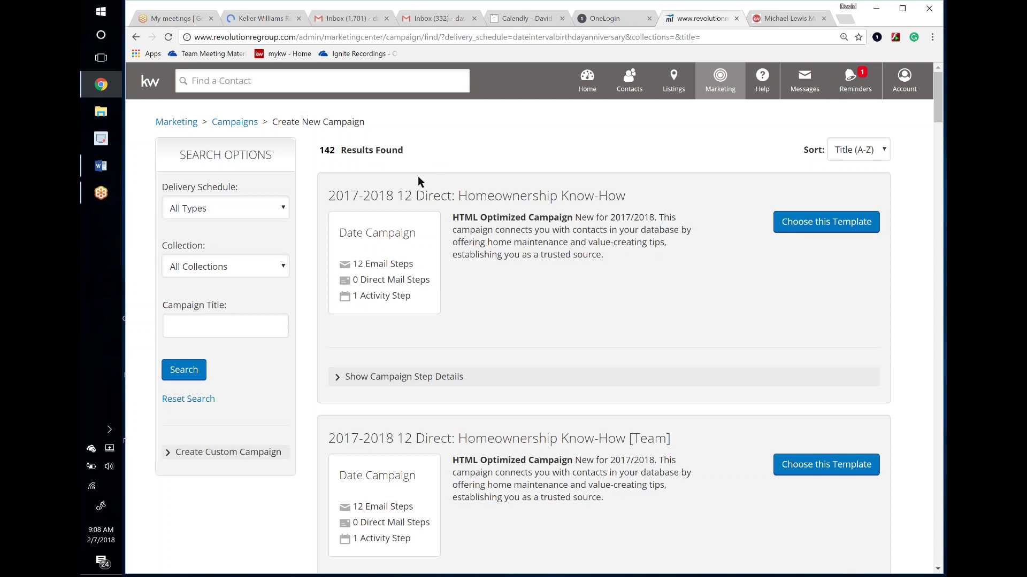
Filter the campaign templates to the Market My Business: Sphere collection
left_click(281, 209)
left_click(279, 267)
left_click(255, 327)
left_click(279, 267)
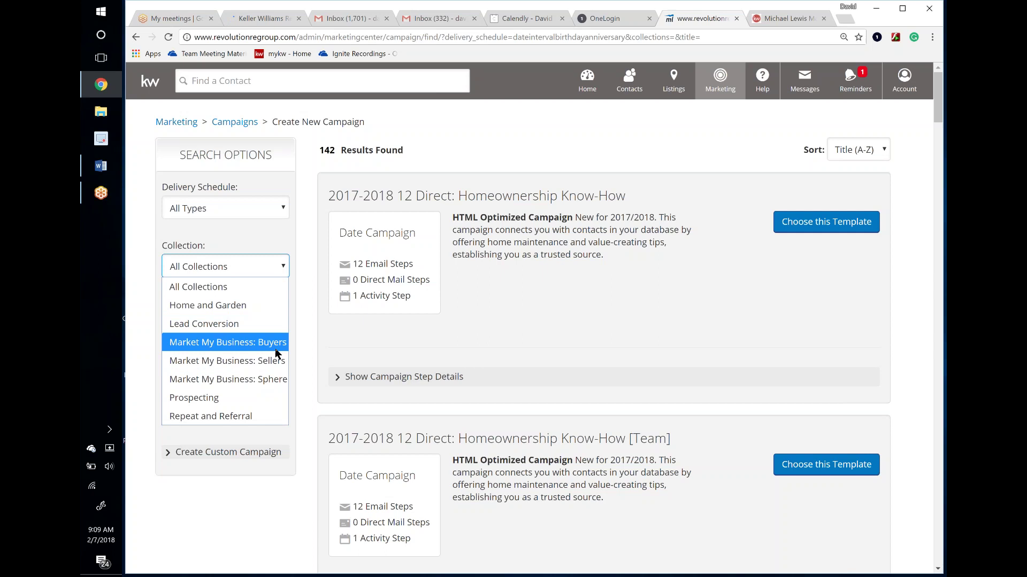
left_click(262, 379)
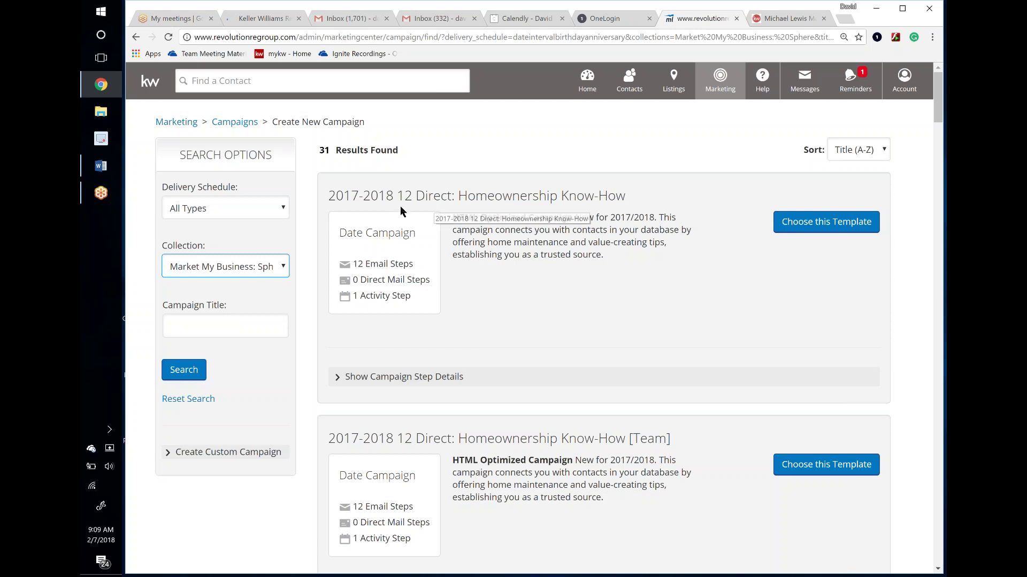
Scroll the Sphere results looking for 33 Touch: Your Local Expert (HTML)
scroll(535, 294, "down", 6)
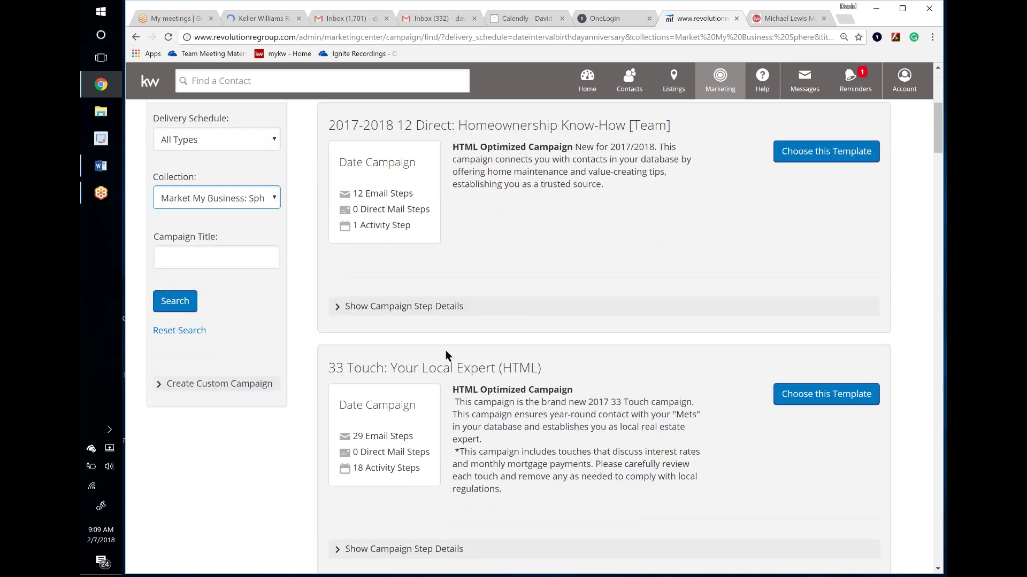
scroll(452, 380, "down", 5)
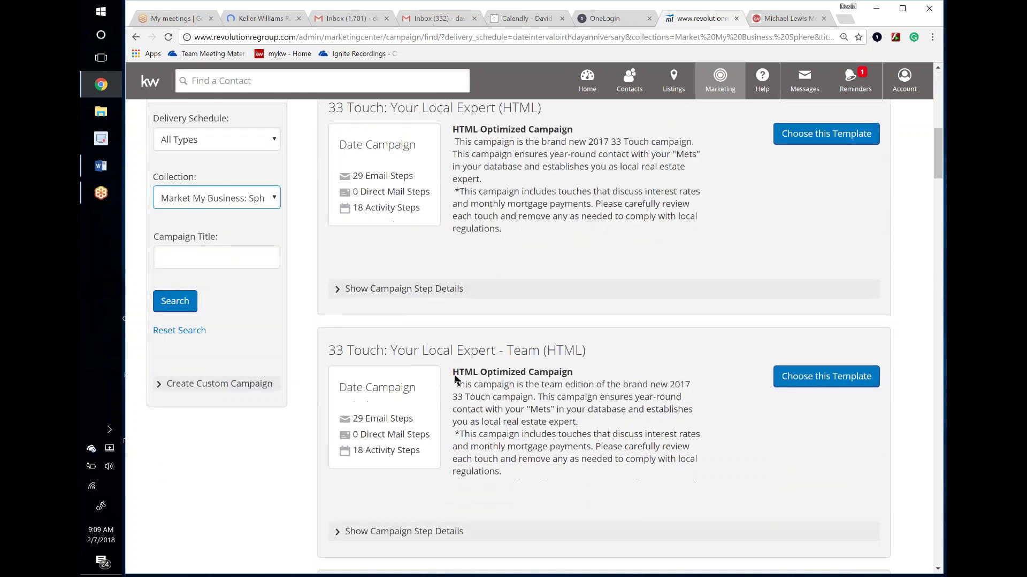
scroll(437, 403, "down", 14)
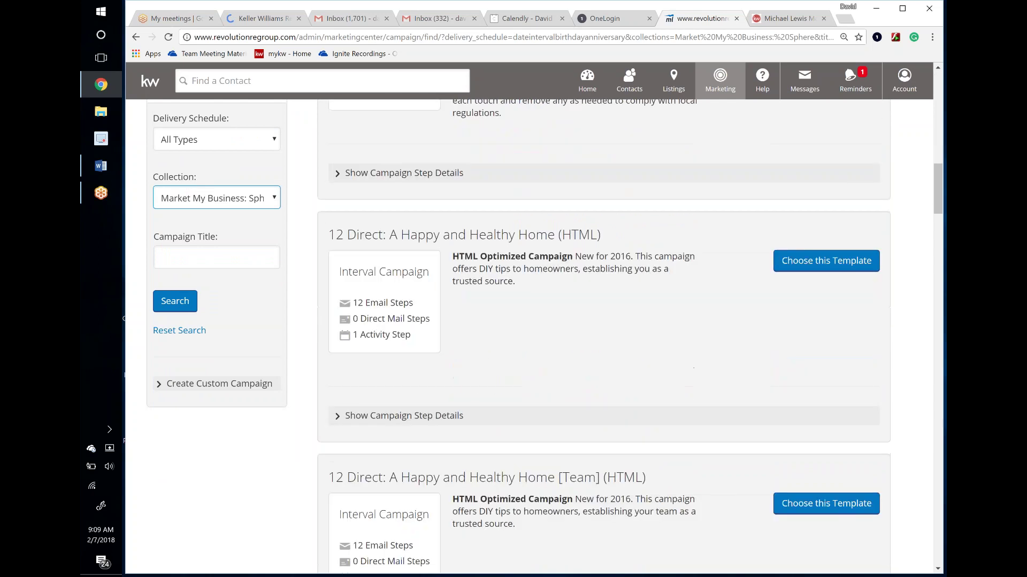
scroll(629, 337, "down", 14)
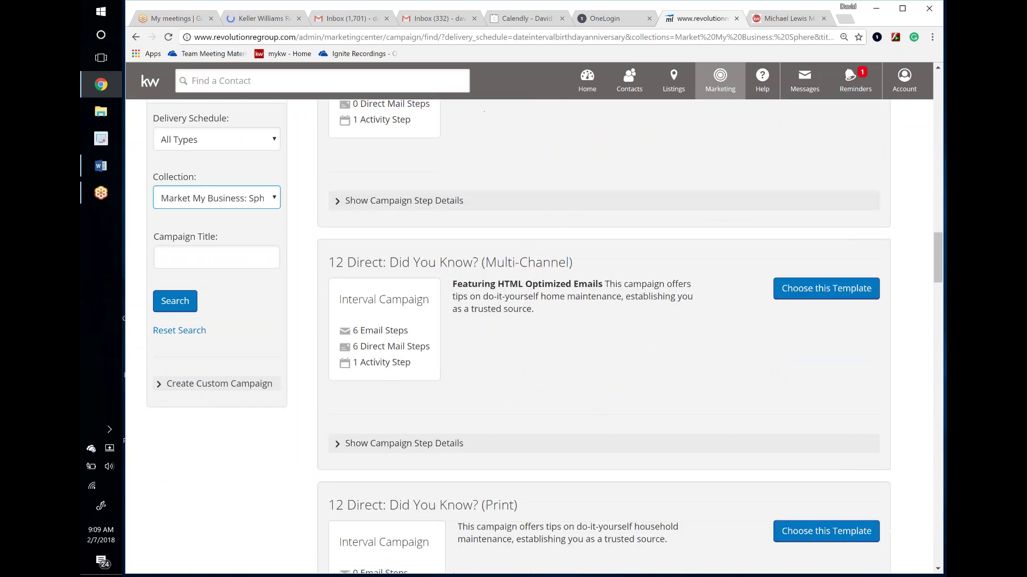
scroll(453, 400, "down", 5)
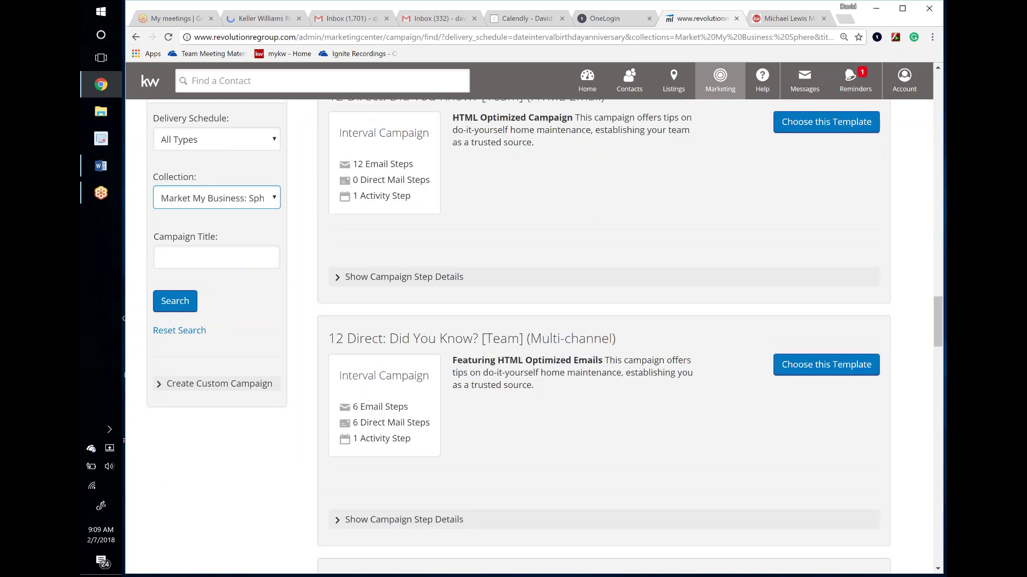
scroll(453, 400, "up", 5)
scroll(452, 400, "down", 3)
scroll(454, 400, "up", 20)
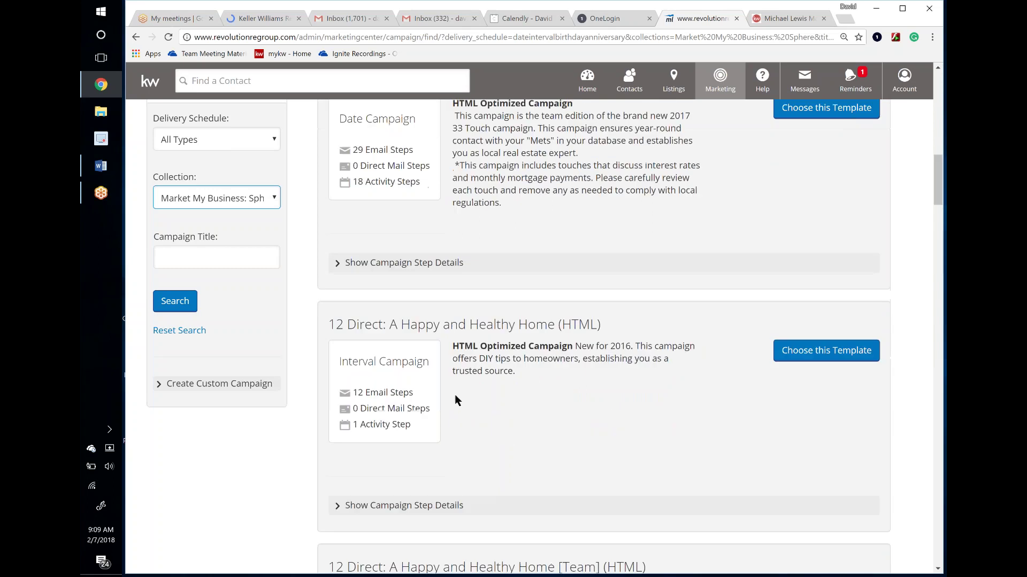
scroll(456, 400, "up", 3)
scroll(457, 400, "up", 3)
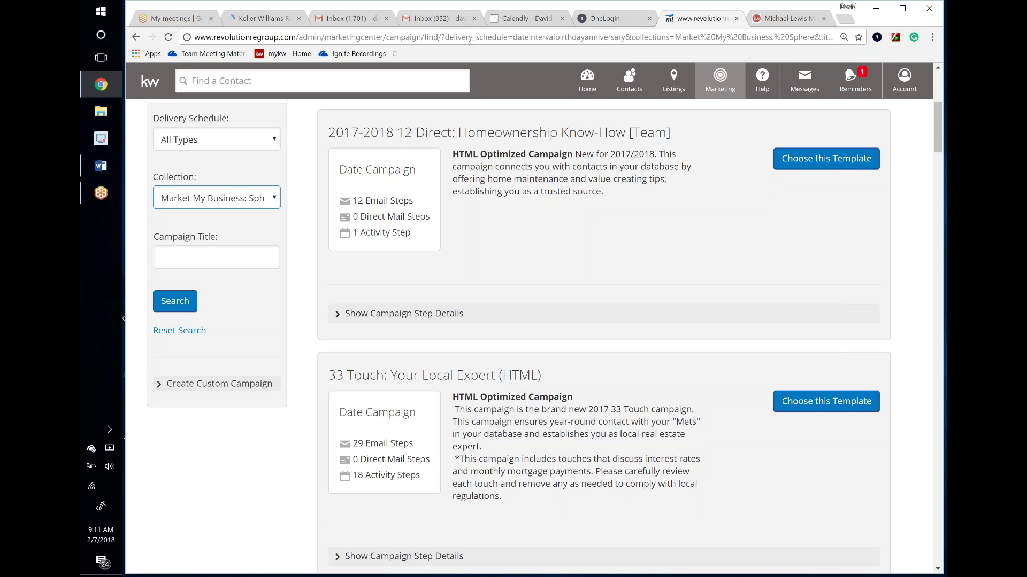
Switch the collection to Market My Business: Sellers and review its 13 results
left_click(257, 200)
left_click(265, 293)
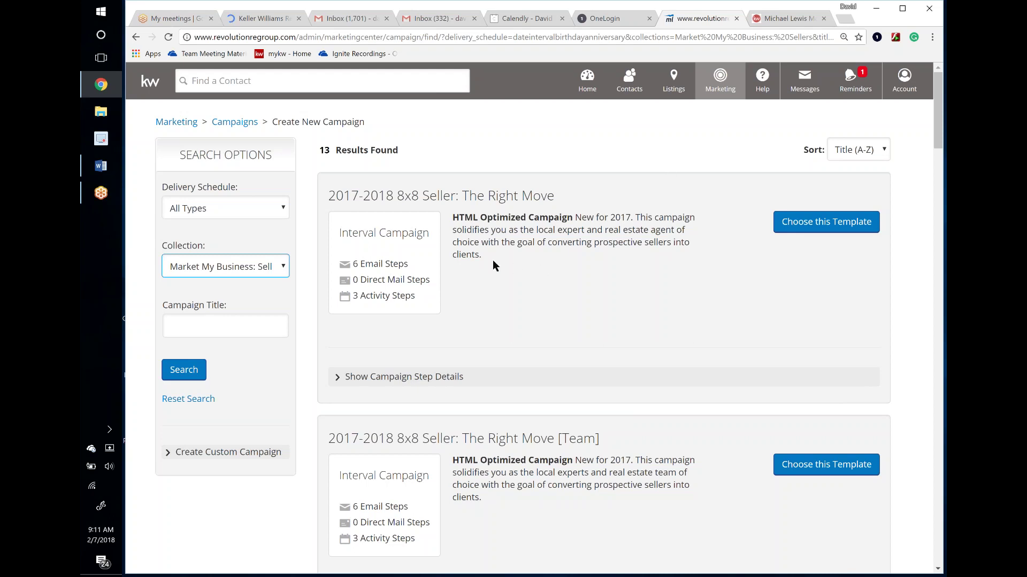
left_click_drag(487, 217, 487, 255)
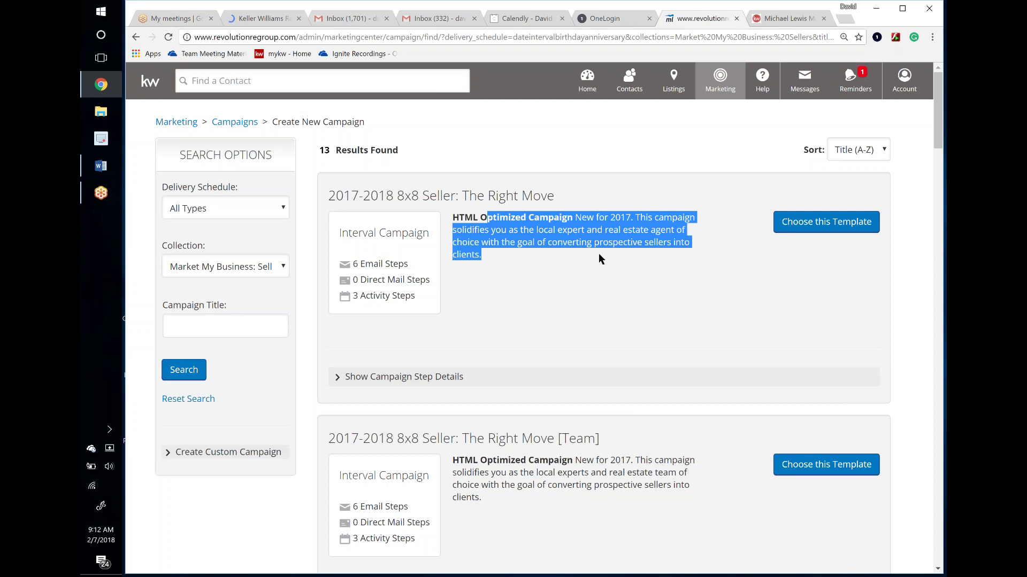
scroll(597, 239, "down", 1)
scroll(596, 240, "down", 6)
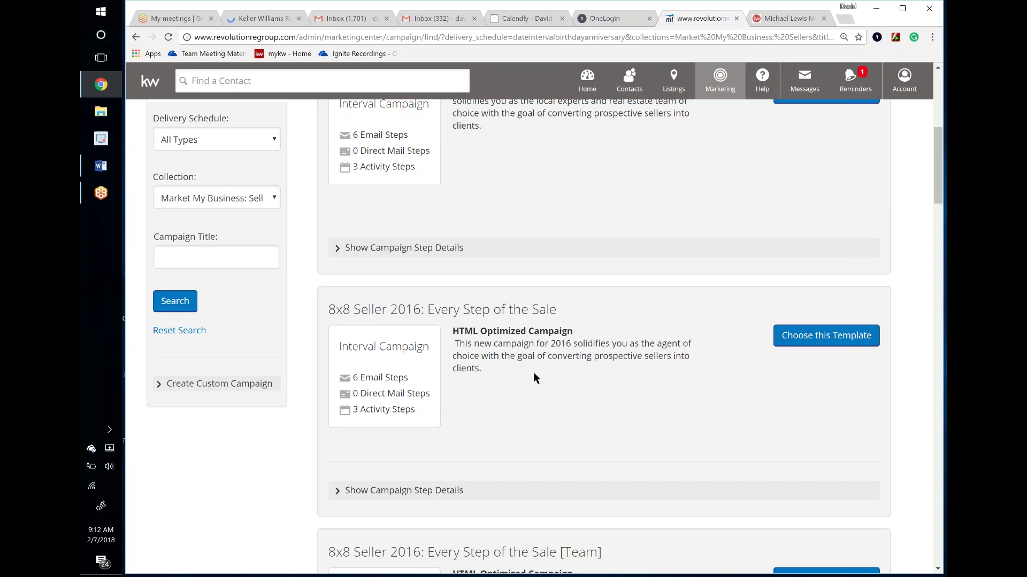
scroll(548, 374, "up", 3)
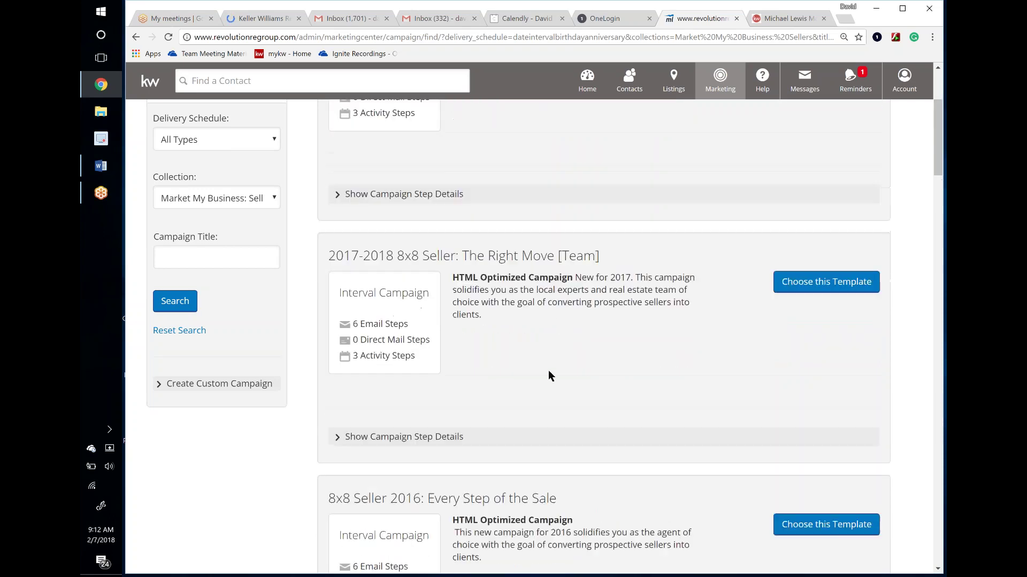
scroll(547, 370, "up", 3)
Highlight text in the first two campaign titles, including 'The Right Move [Team]'
left_click_drag(470, 192, 556, 238)
left_click(495, 180)
left_click_drag(475, 172, 559, 174)
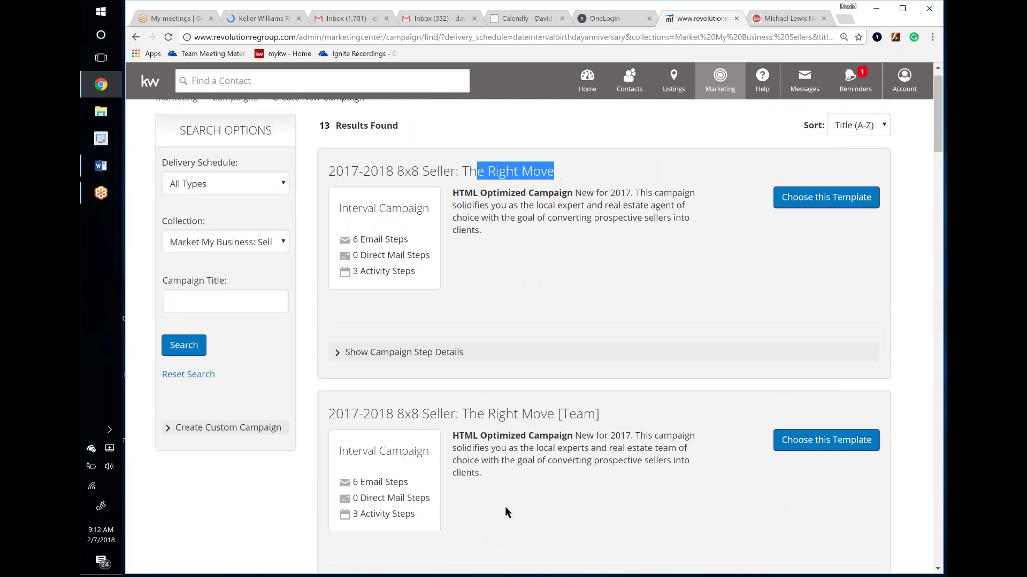
left_click_drag(463, 415, 600, 416)
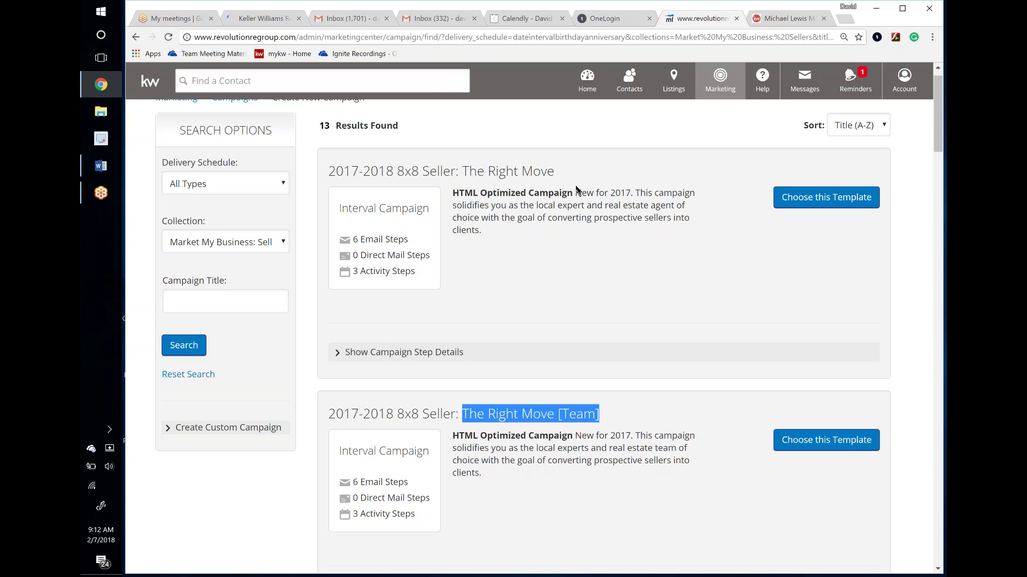
scroll(691, 258, "down", 1)
scroll(691, 257, "up", 1)
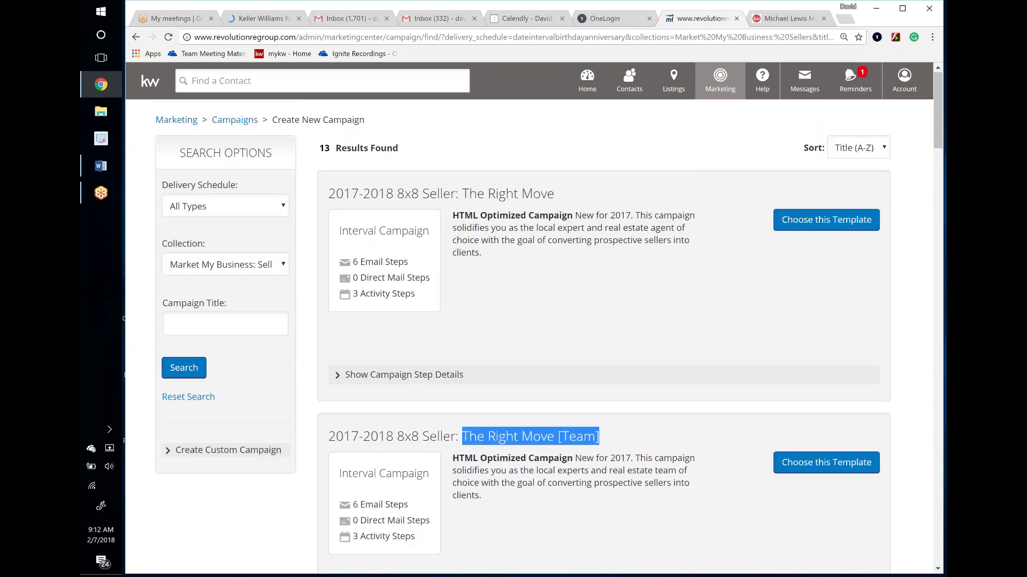
Expand The Right Move's step details and page through Steps 1 to 8
left_click(381, 376)
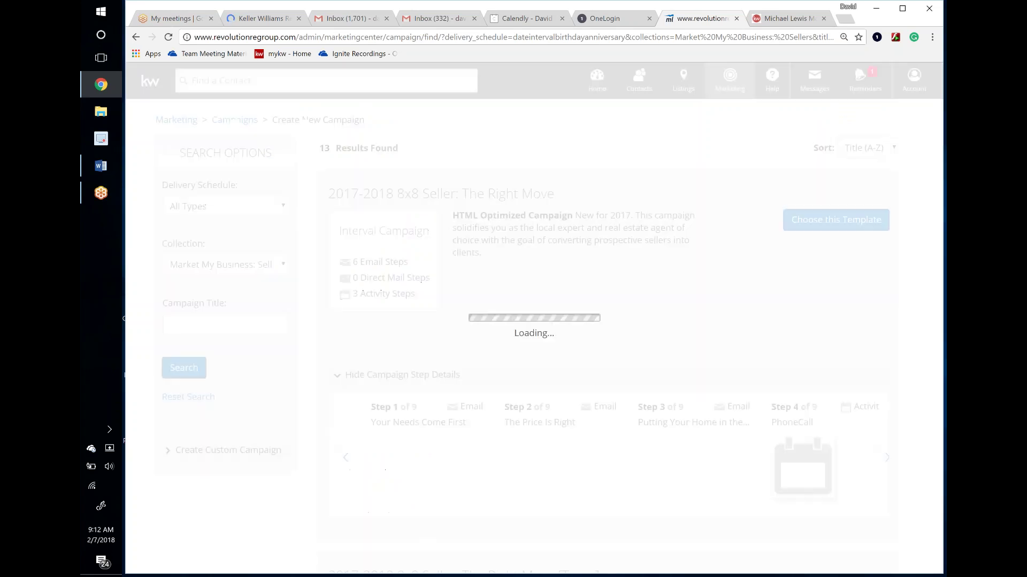
scroll(461, 402, "down", 1)
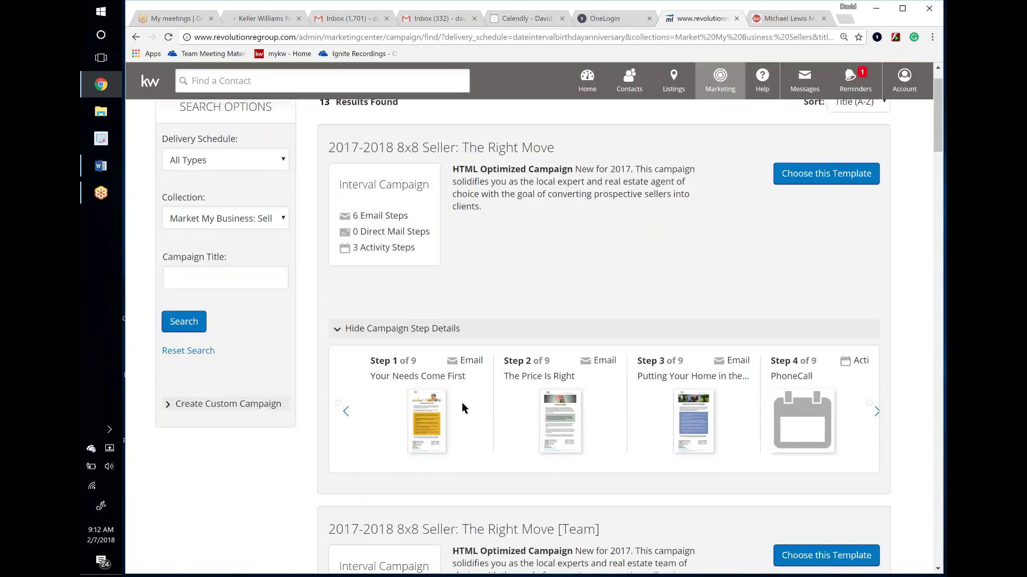
left_click(877, 412)
left_click(877, 412)
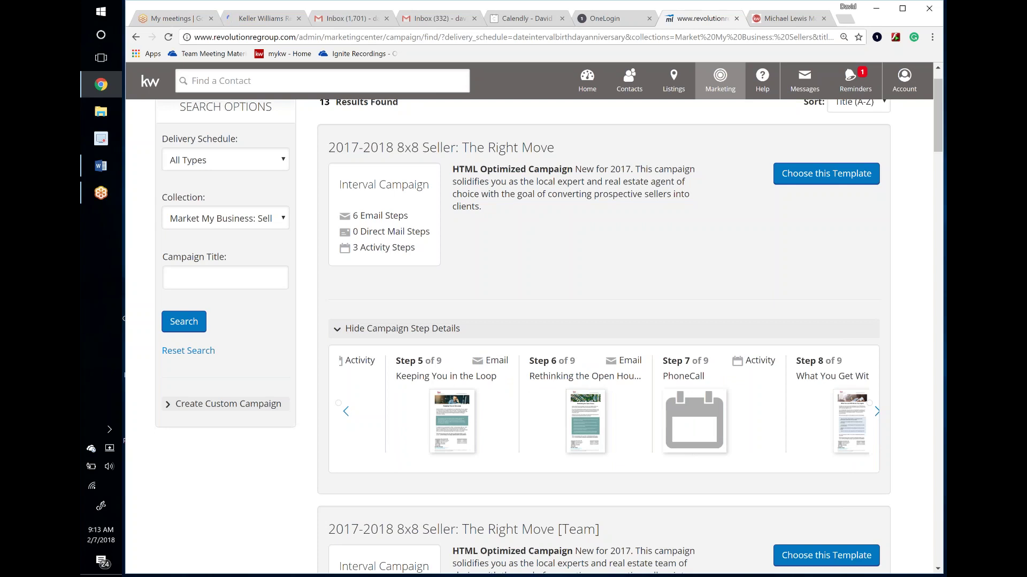
left_click(346, 412)
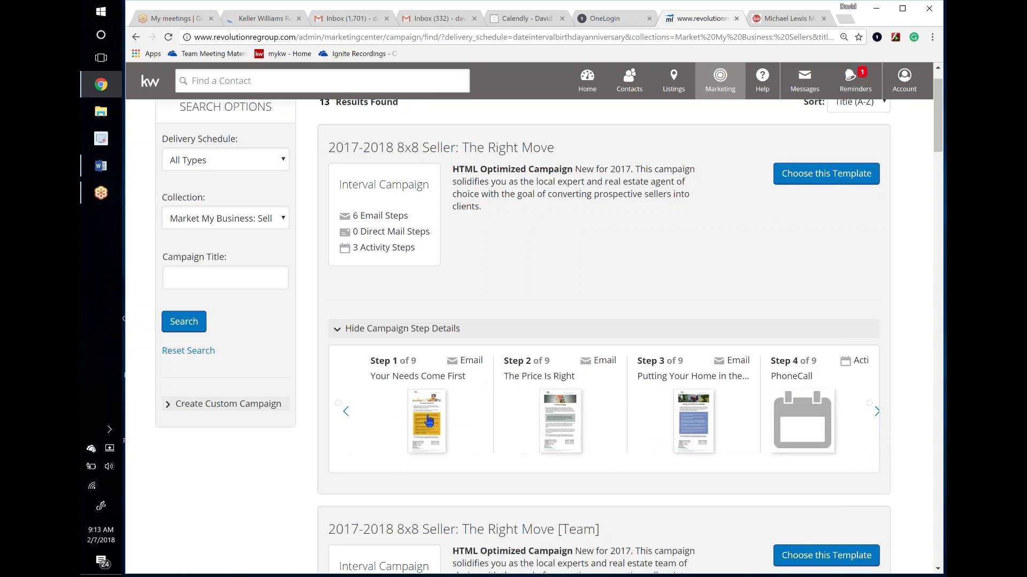
Preview the Step 1 'Your Needs Come First' email, then close the preview
left_click(428, 425)
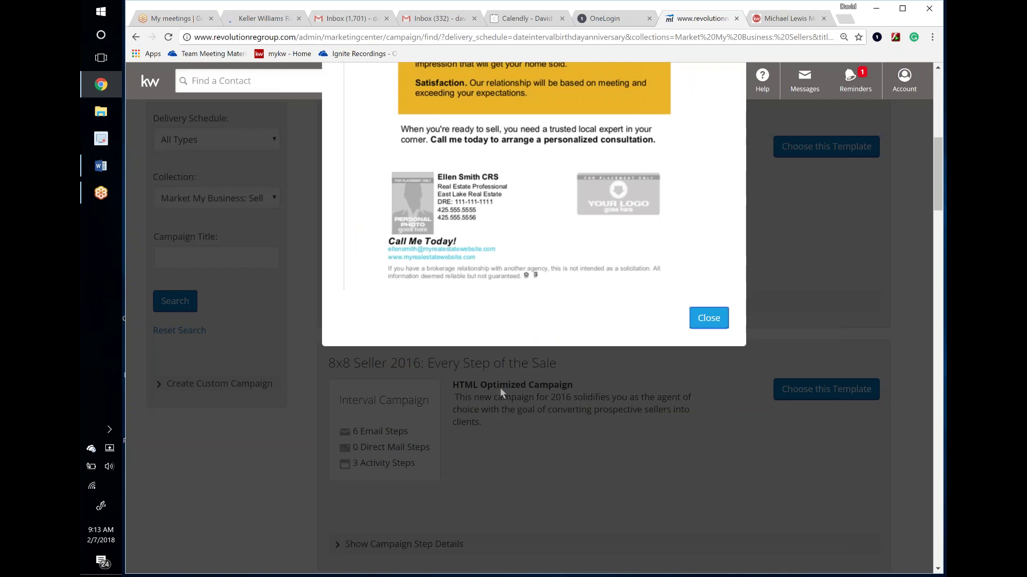
scroll(499, 387, "up", 5)
scroll(515, 386, "up", 4)
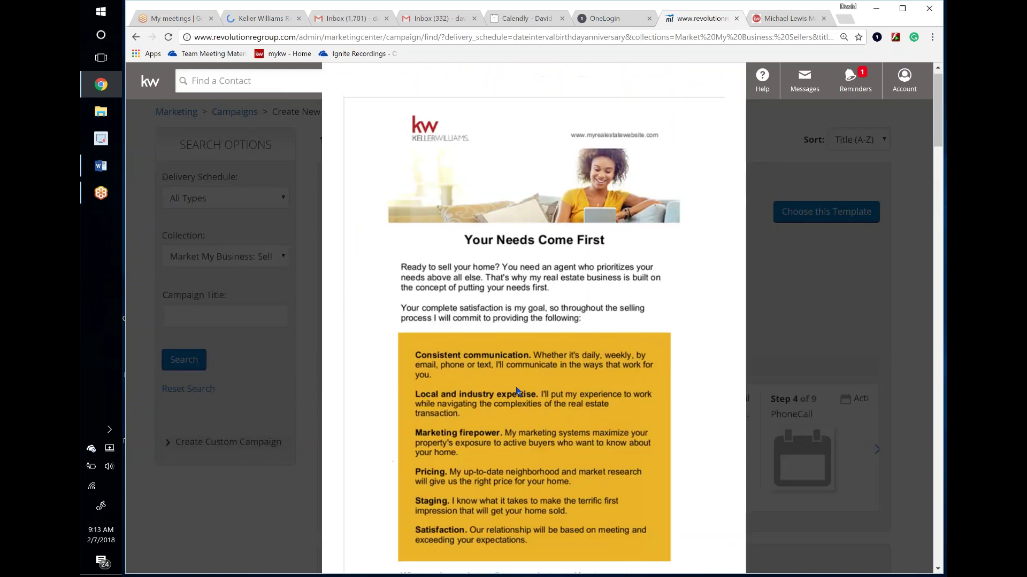
scroll(562, 348, "down", 3)
scroll(557, 364, "down", 3)
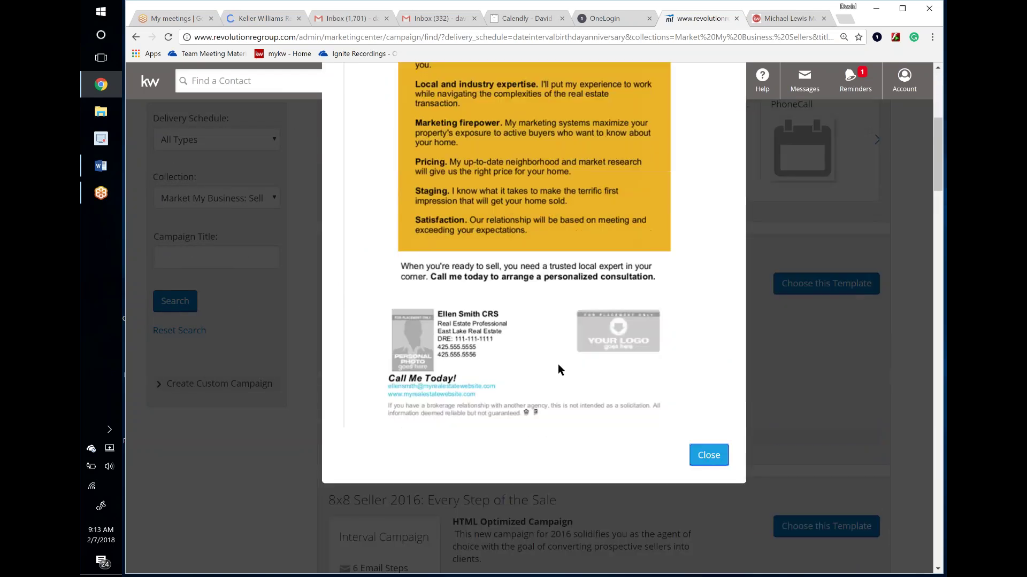
scroll(557, 364, "up", 6)
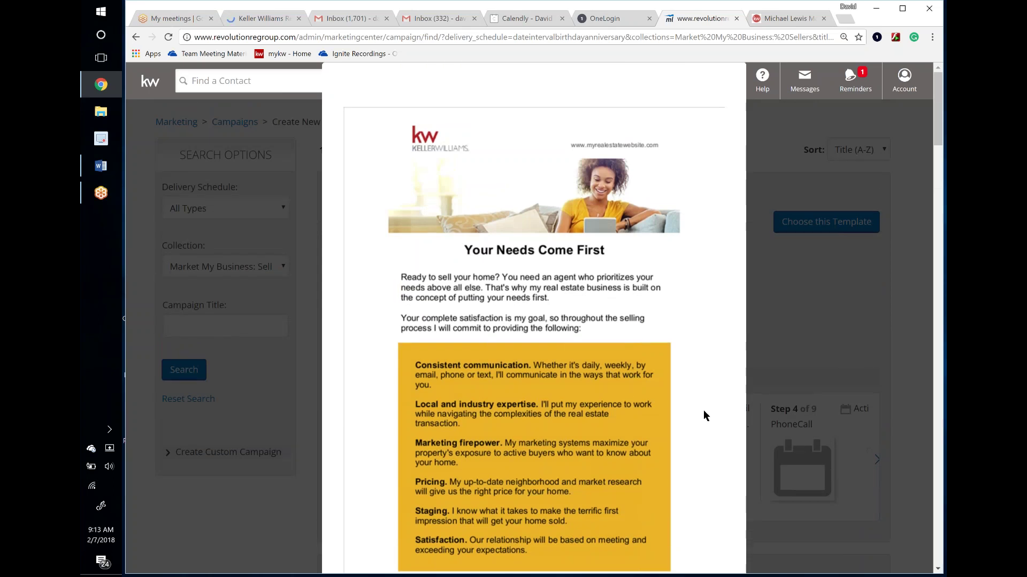
scroll(694, 420, "down", 5)
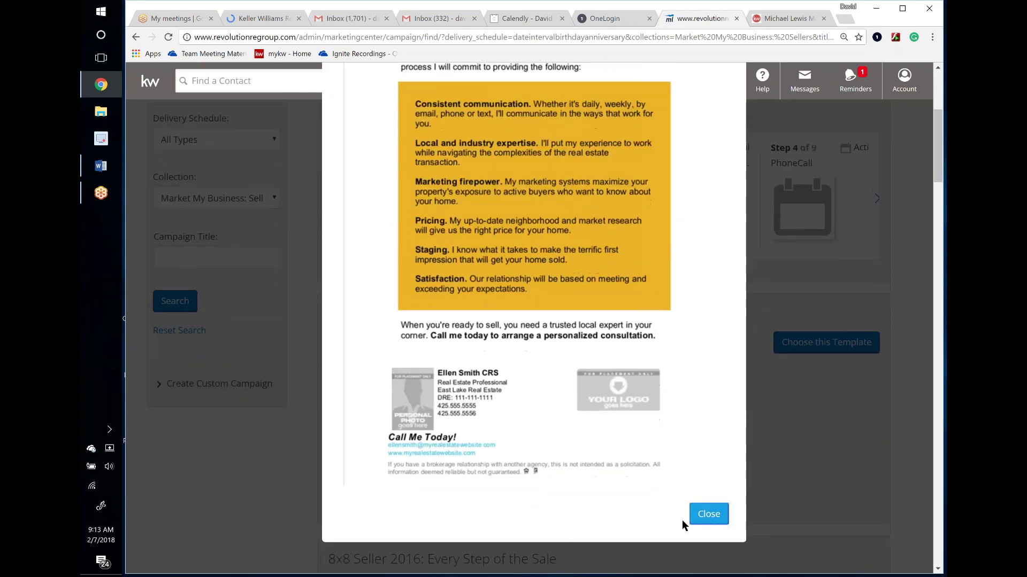
left_click(709, 514)
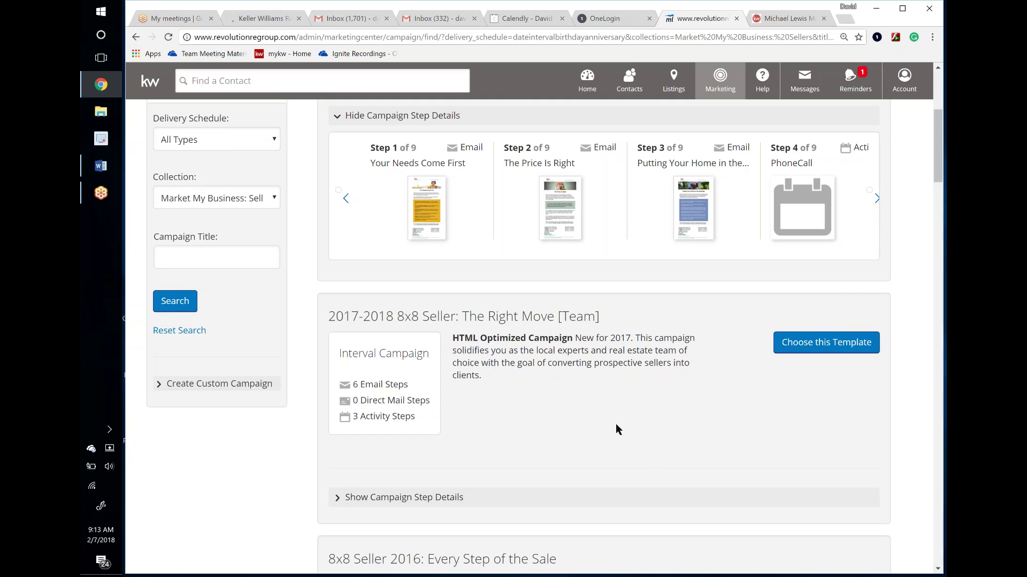
scroll(614, 423, "up", 3)
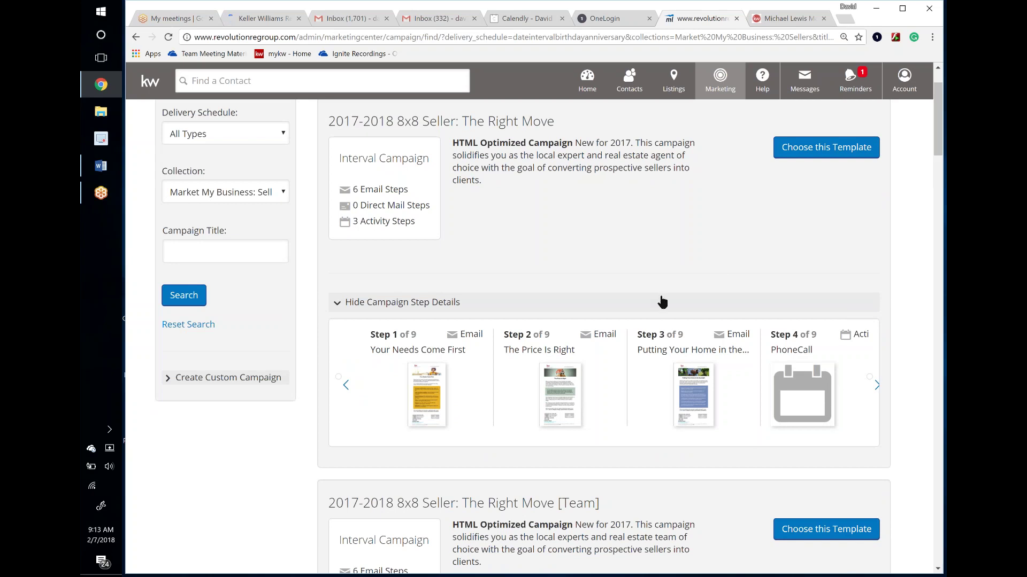
Create 'The Right Move 1' campaign from the template and begin deleting Step 1
left_click(826, 148)
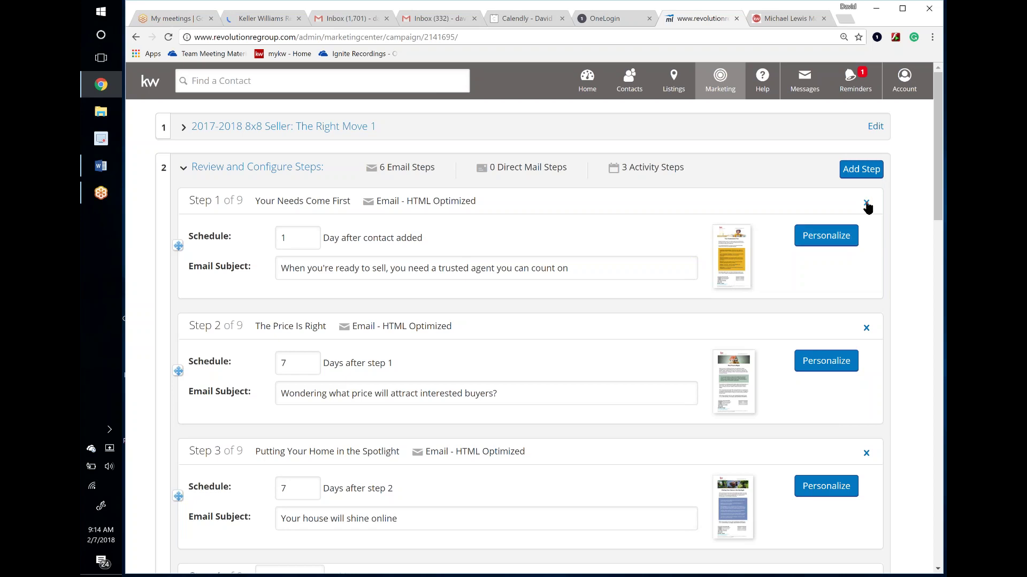
left_click(832, 243)
left_click(866, 203)
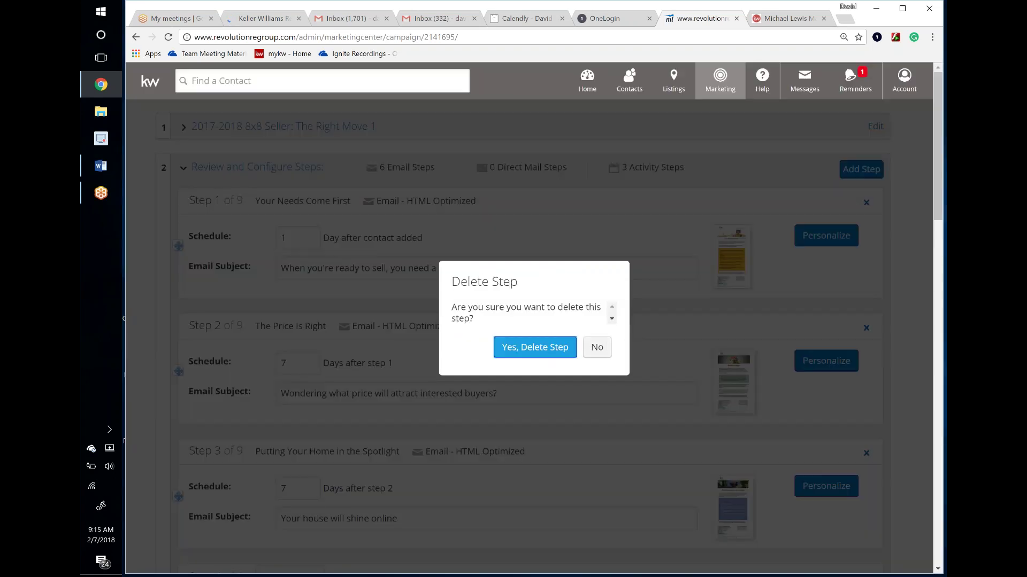
Decline the deletion to keep Step 1, then open its email for personalizing
left_click(597, 349)
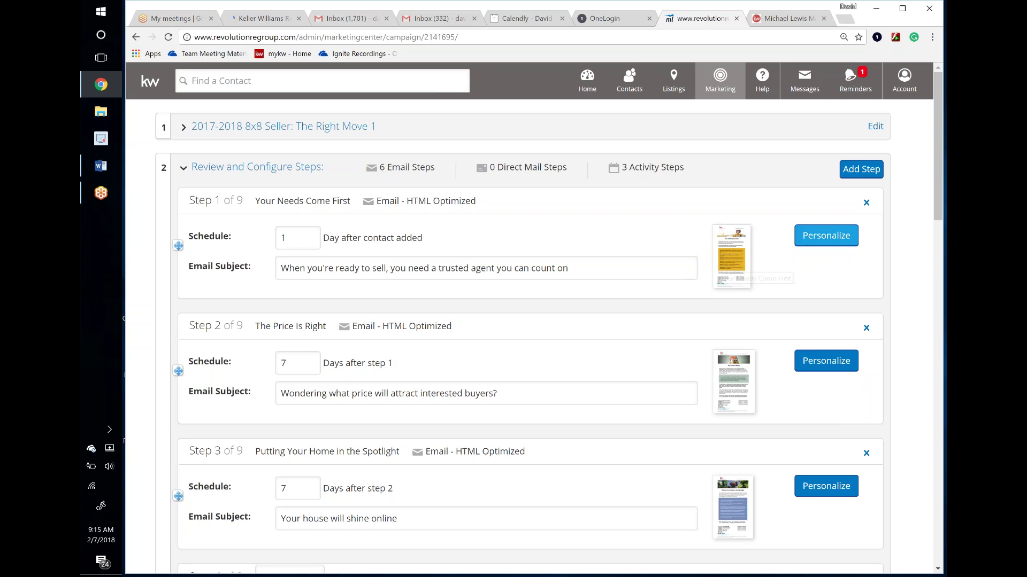
left_click(826, 235)
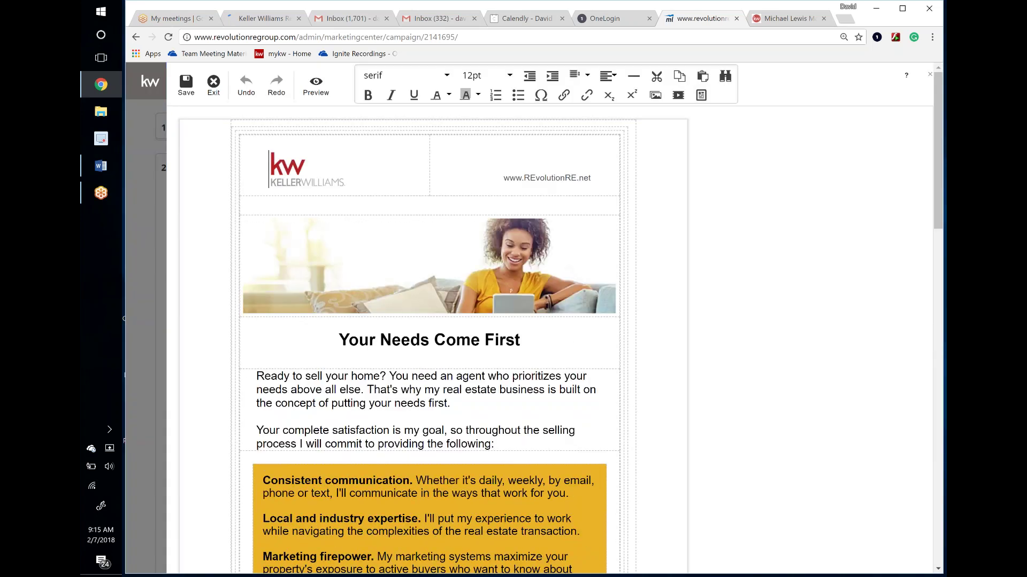
Open Step 1's 'Your Needs Come First' email in the template editor
scroll(612, 311, "down", 3)
scroll(612, 311, "down", 3)
scroll(390, 420, "down", 4)
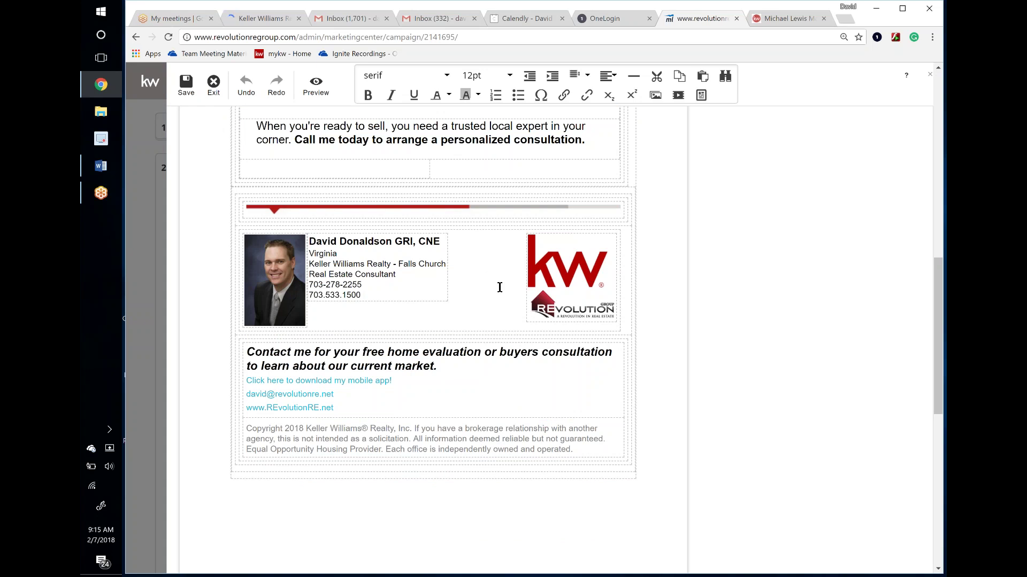
left_click(276, 286)
left_click(592, 290)
left_click(592, 291)
Read through the email down to the signature, then exit the editor back to the steps list
scroll(593, 291, "up", 5)
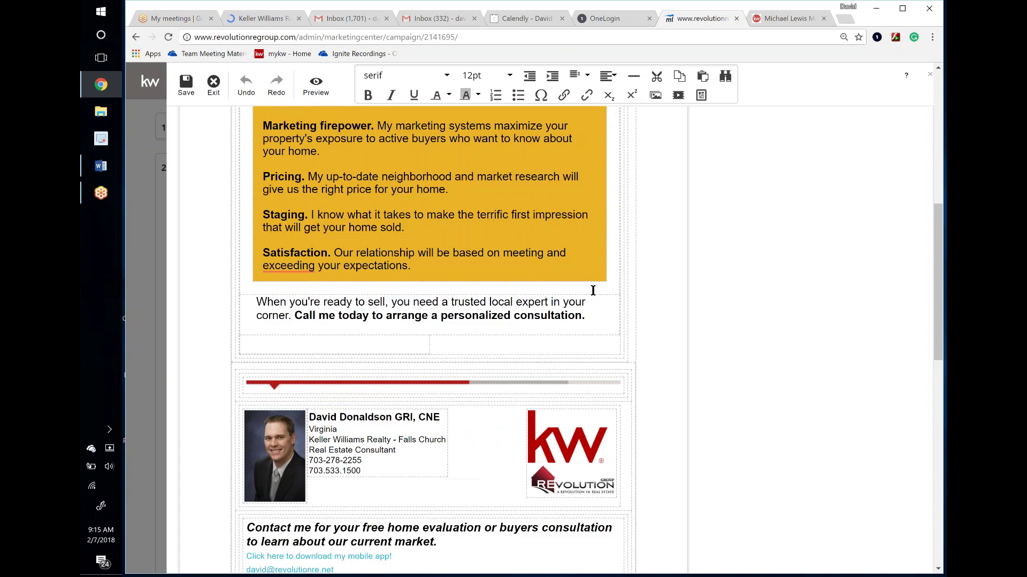
scroll(593, 291, "up", 5)
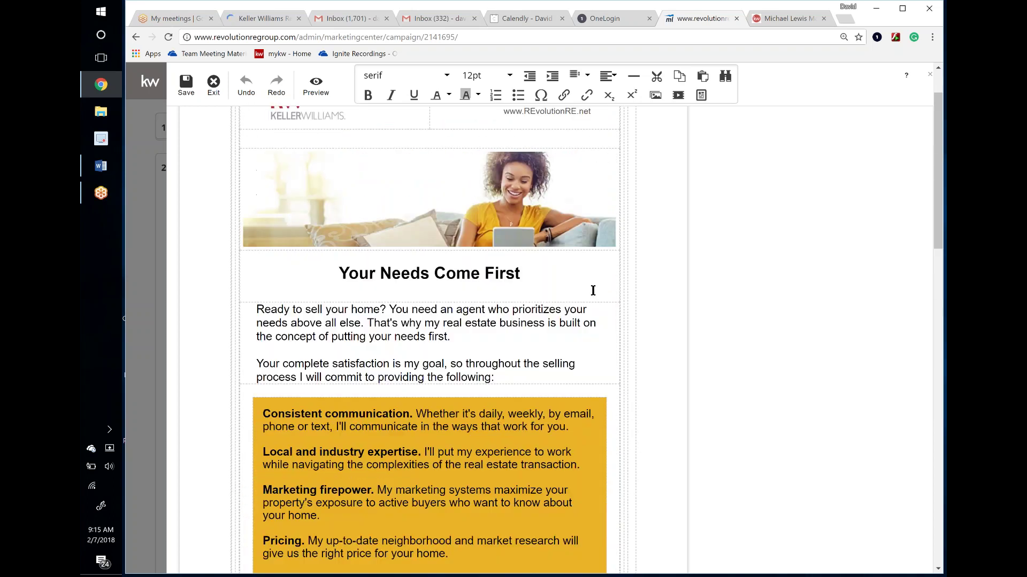
scroll(592, 289, "up", 1)
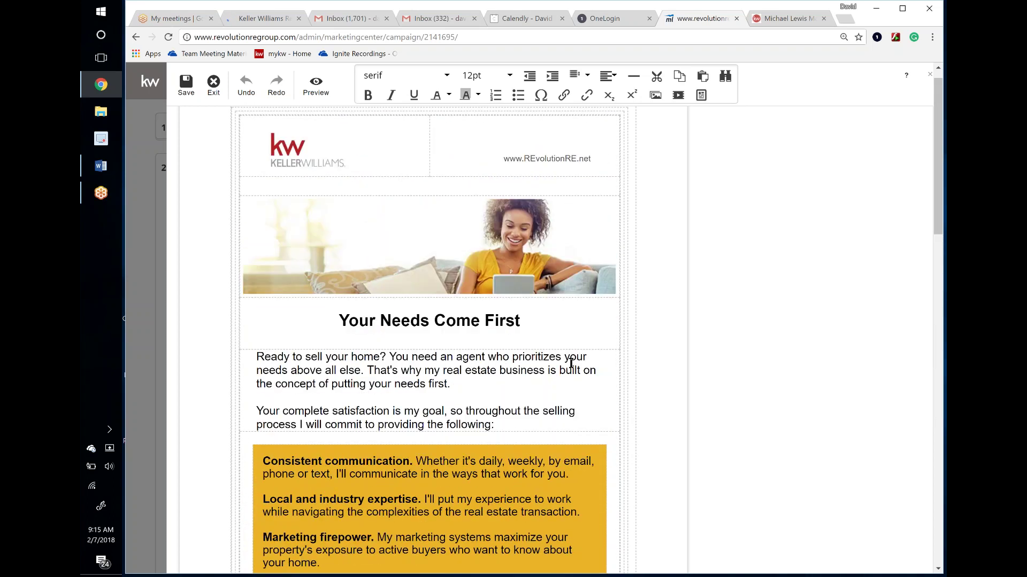
scroll(512, 435, "down", 5)
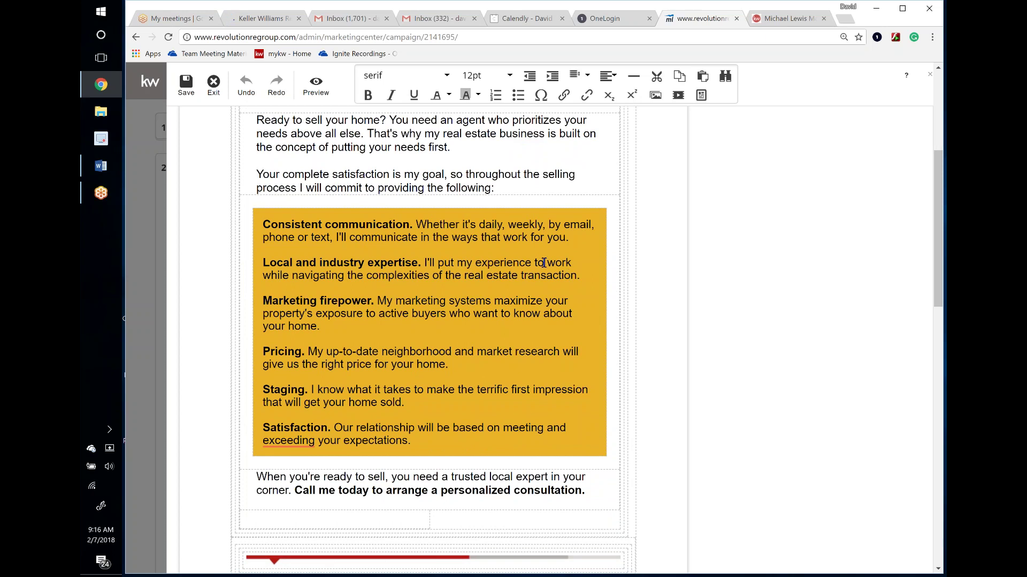
scroll(537, 262, "up", 3)
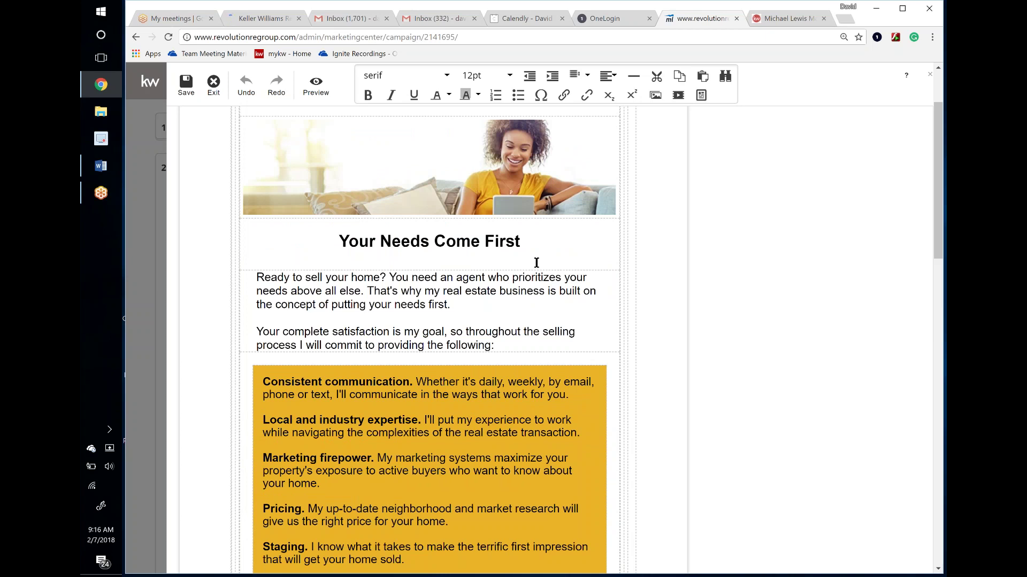
scroll(536, 262, "down", 3)
scroll(535, 267, "up", 3)
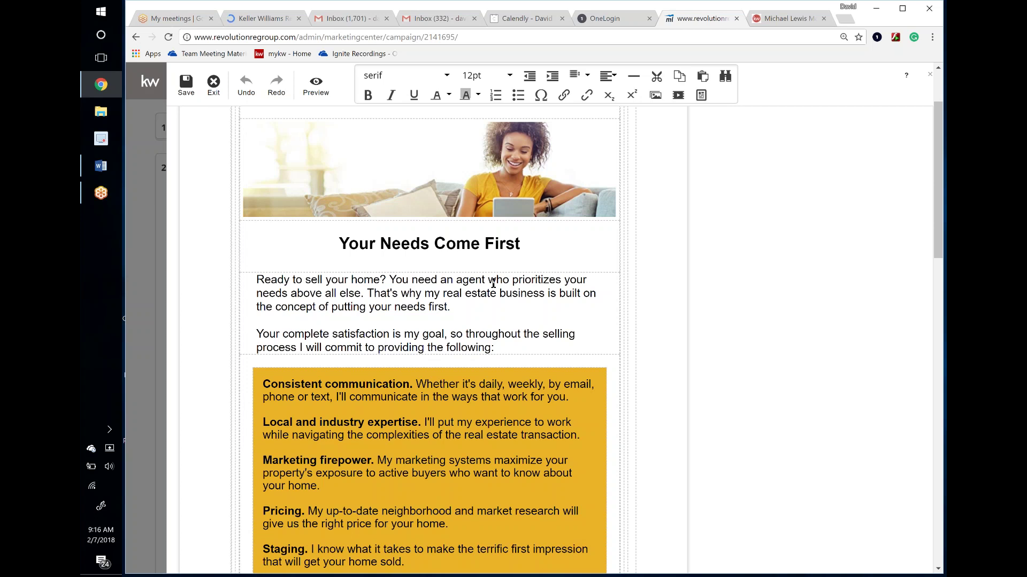
scroll(437, 366, "down", 5)
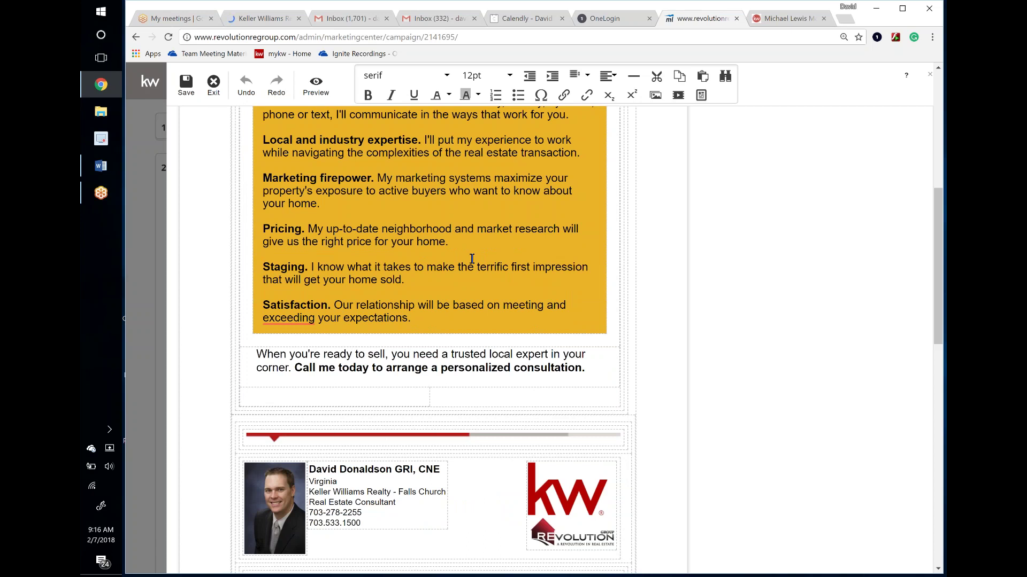
scroll(472, 259, "down", 1)
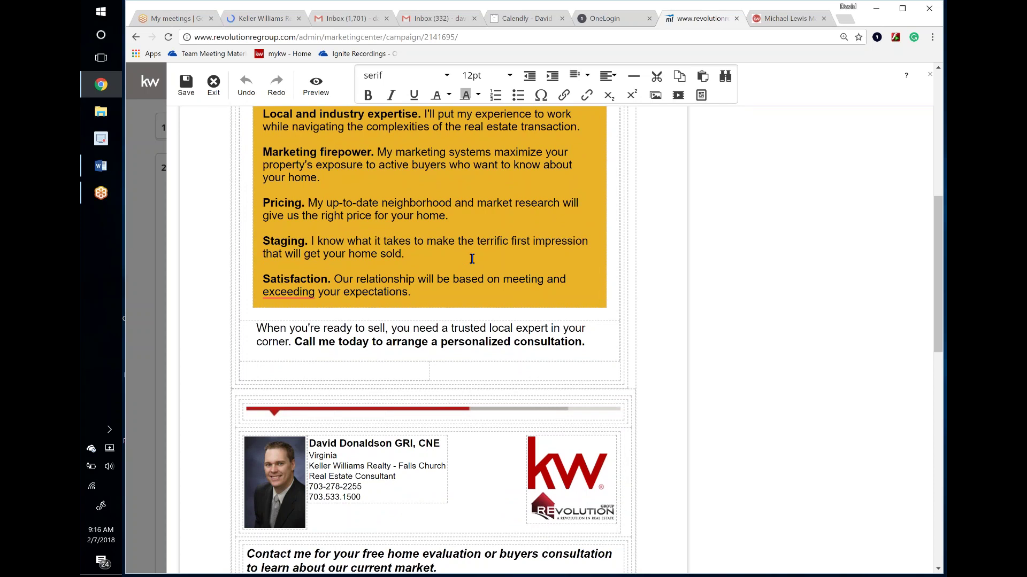
scroll(484, 228, "down", 1)
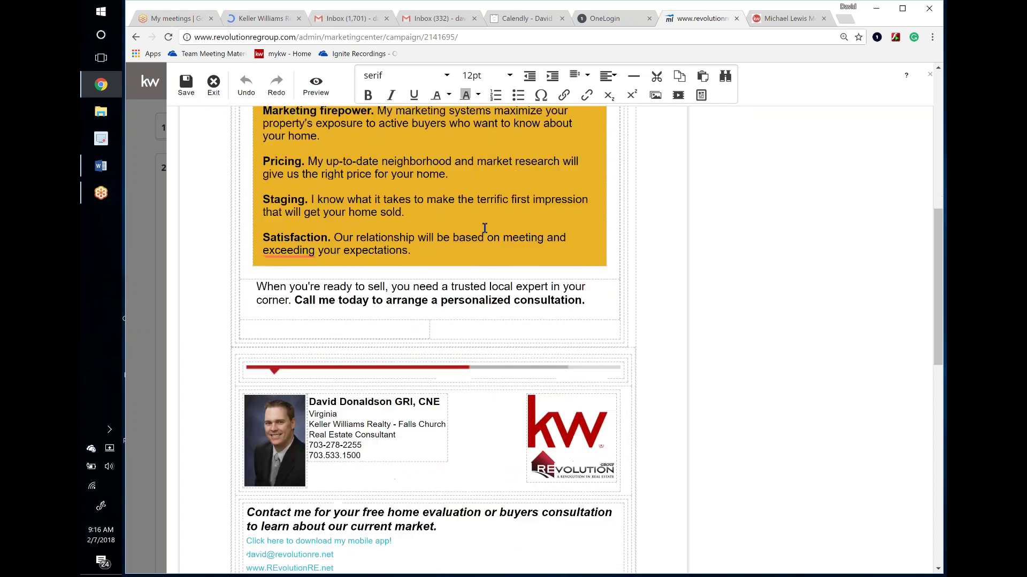
scroll(485, 228, "down", 4)
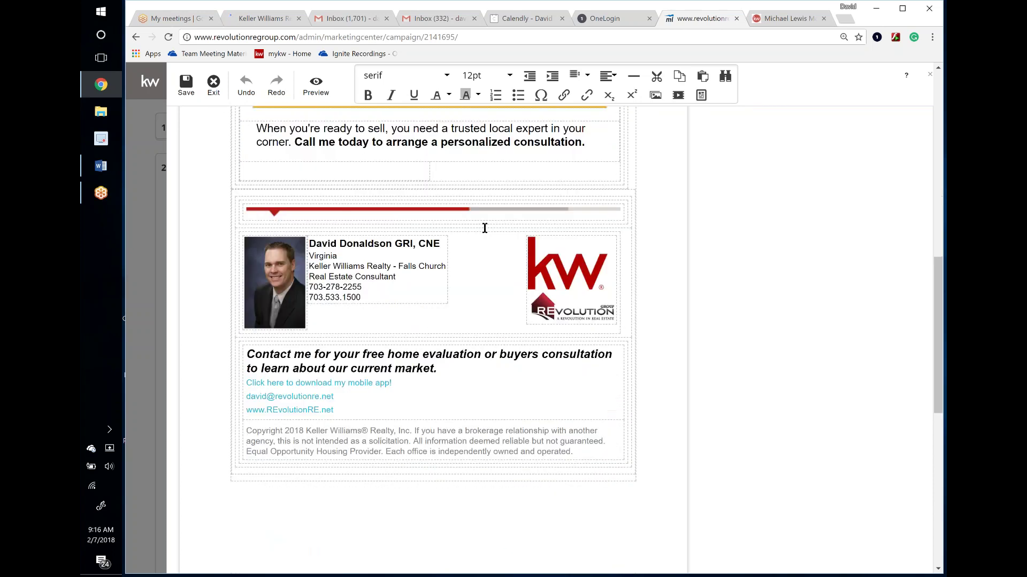
left_click(215, 88)
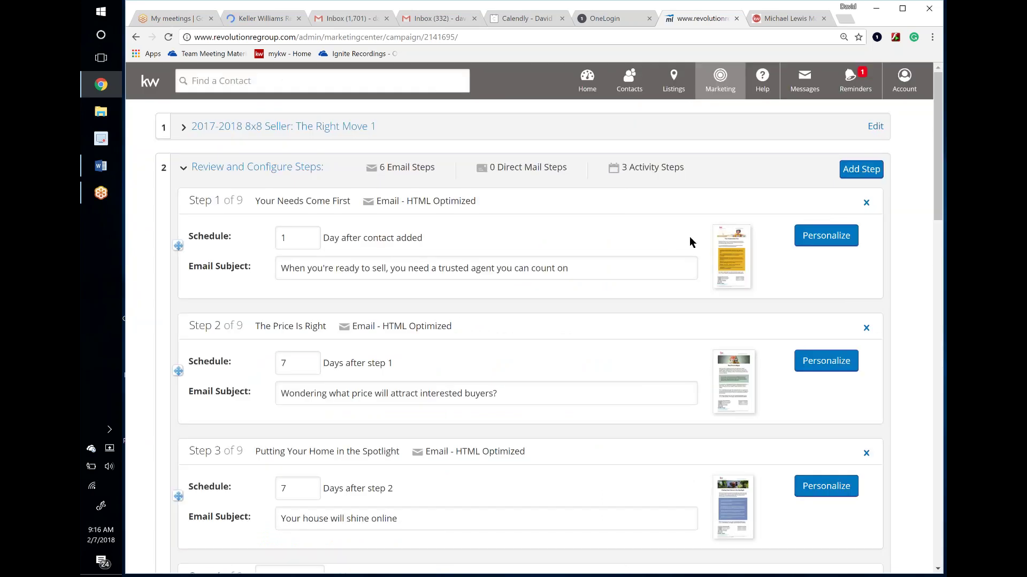
Scroll down the campaign steps to Step 4, the 'Phone Call: Script 1' activity
scroll(579, 265, "down", 1)
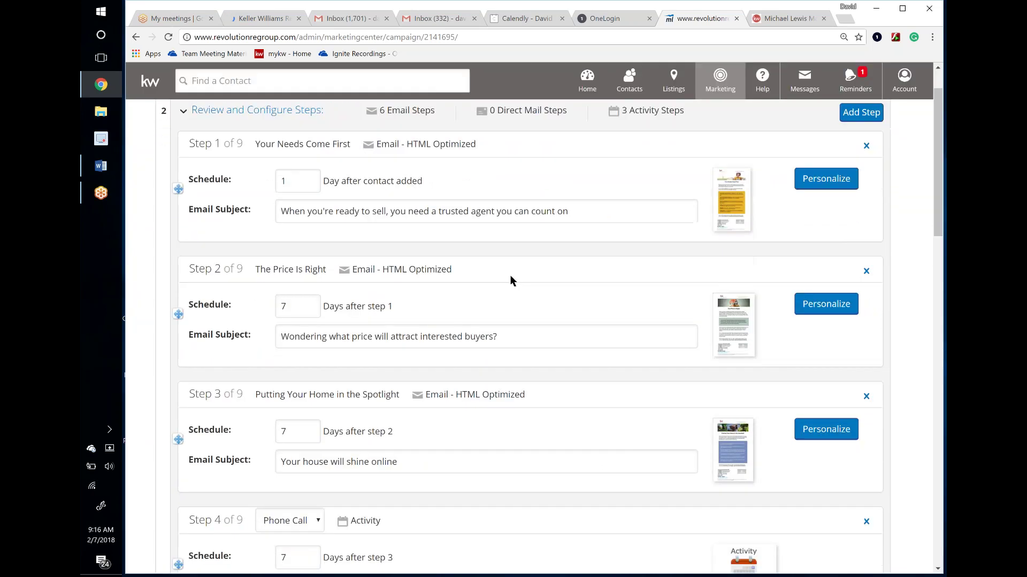
scroll(455, 249, "down", 1)
scroll(339, 266, "down", 5)
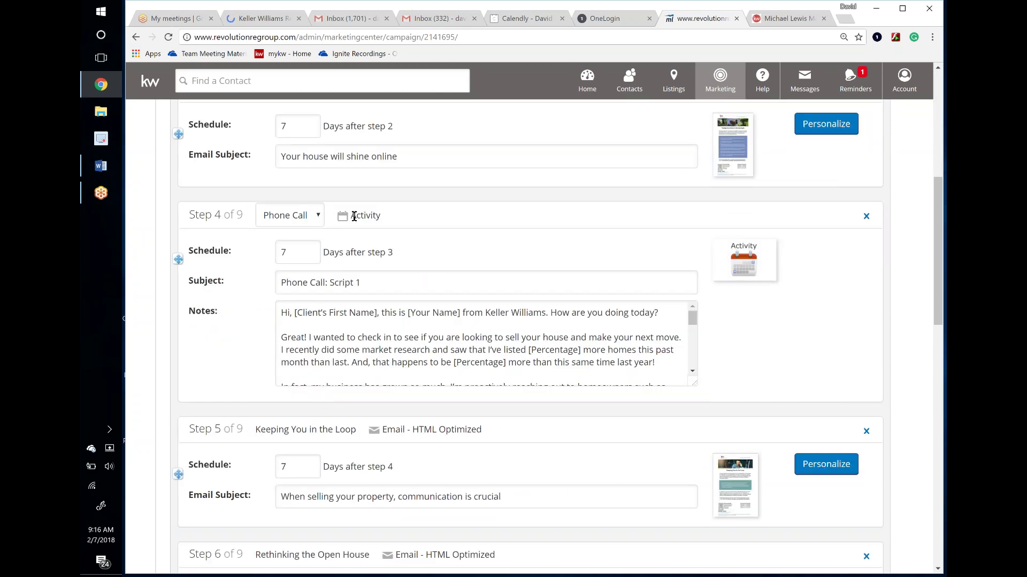
Keep Step 4 as a phone call and enlarge its Notes box to read the Script 1 call script
left_click(316, 217)
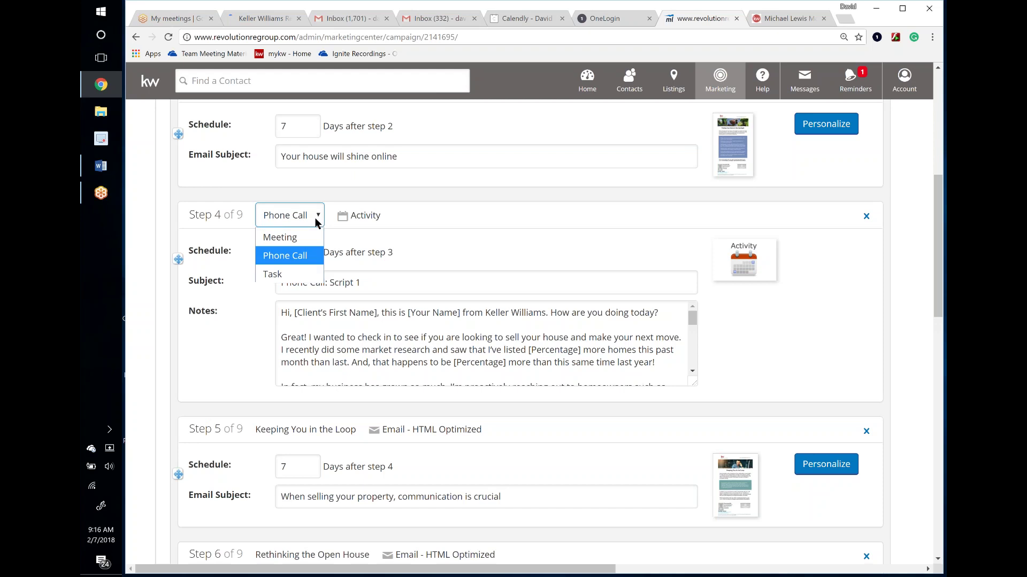
left_click(315, 217)
scroll(379, 259, "down", 1)
left_click_drag(283, 257, 644, 306)
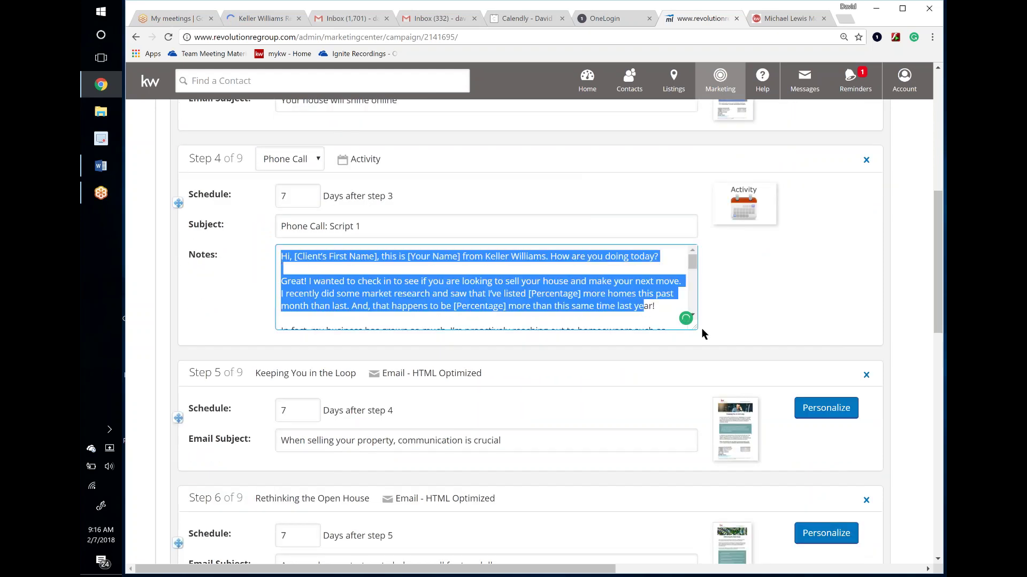
left_click(725, 334)
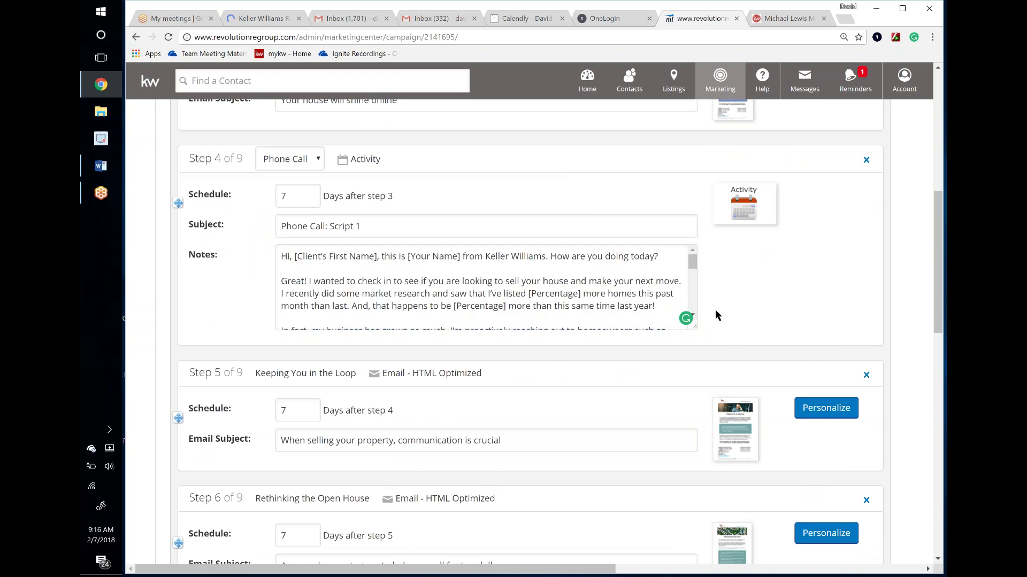
left_click_drag(695, 327, 824, 485)
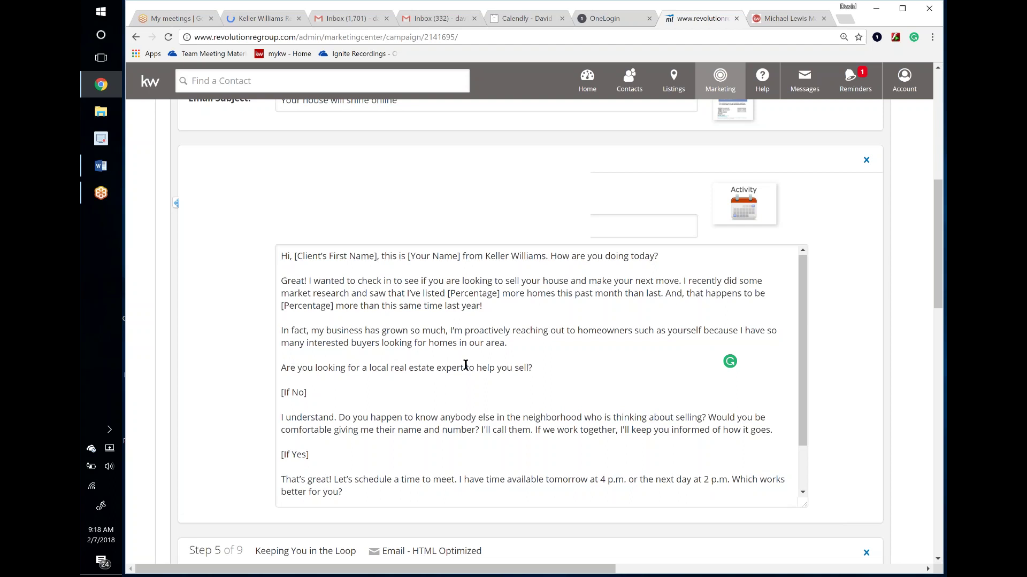
scroll(466, 364, "down", 2)
Open the Add or Remove Contacts dialog from the bottom of the campaign steps
scroll(868, 396, "down", 3)
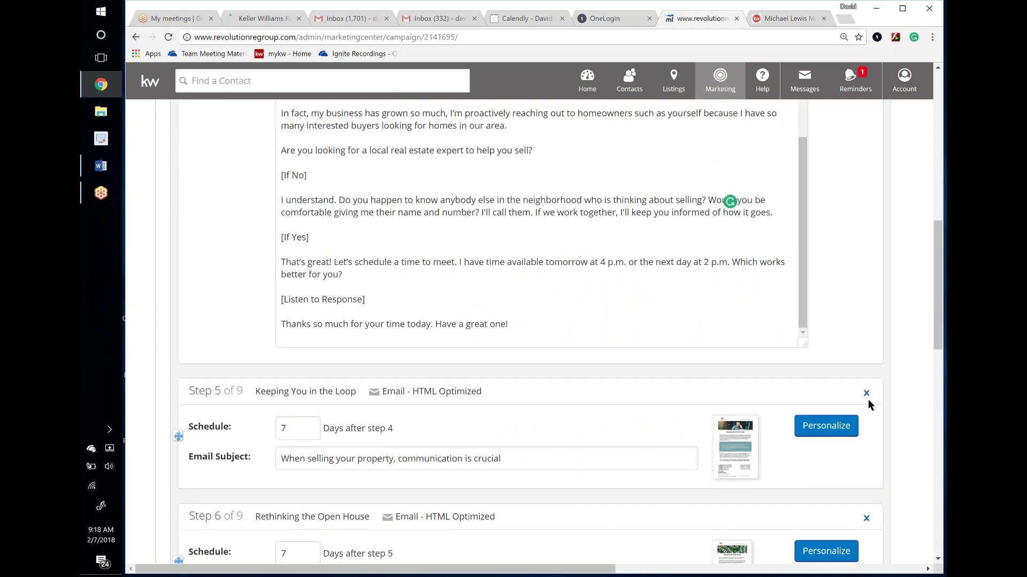
scroll(868, 399, "down", 9)
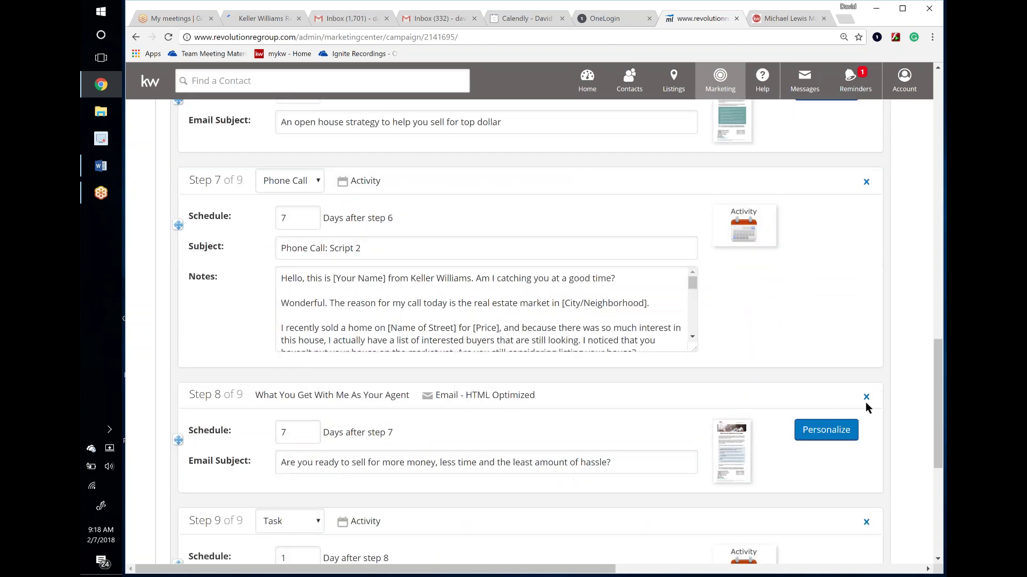
scroll(865, 402, "down", 7)
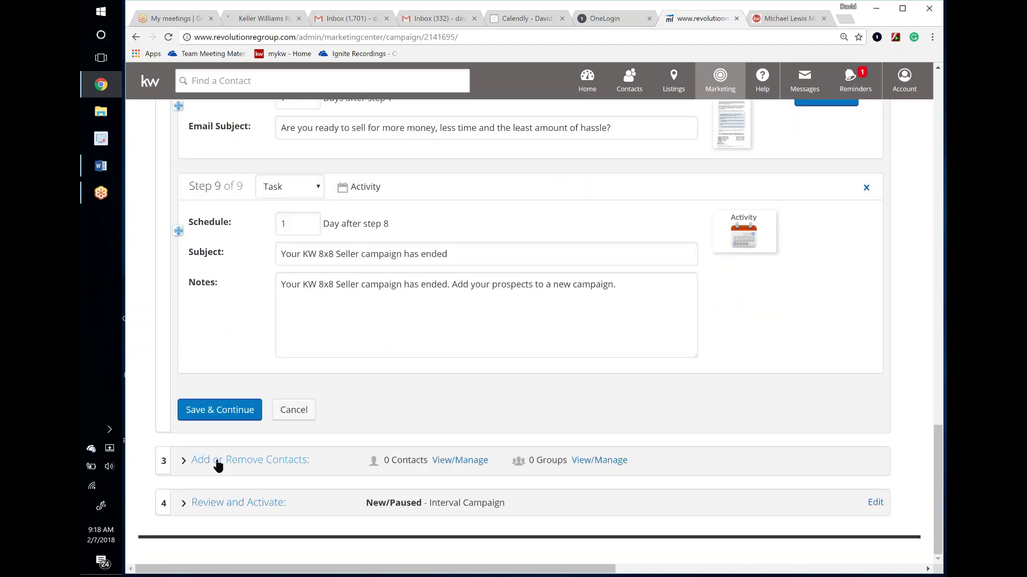
left_click(258, 467)
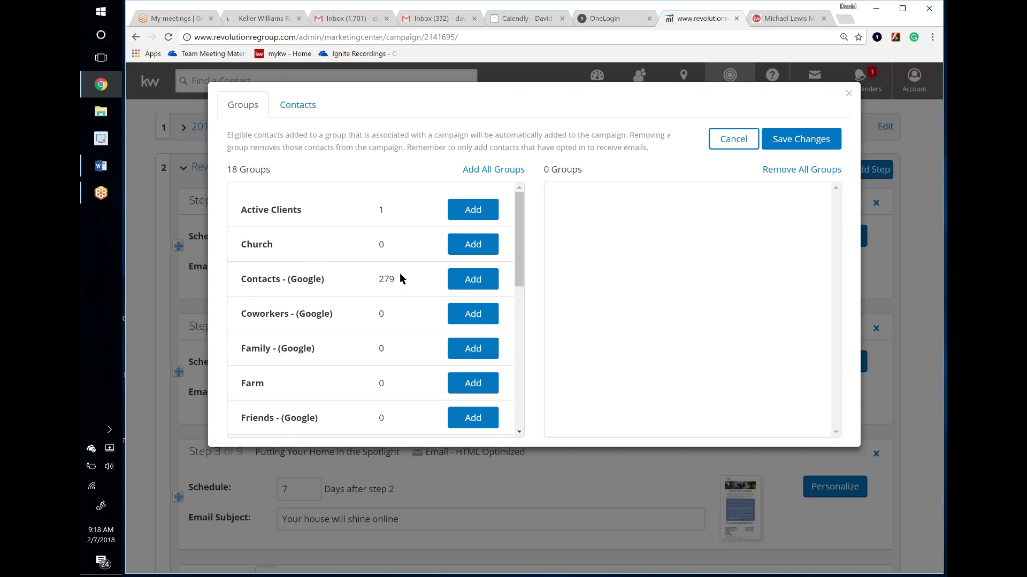
scroll(378, 296, "down", 2)
scroll(378, 295, "up", 2)
Switch to individual contacts, show only eligible ones, and add all 139 to the campaign
left_click(298, 105)
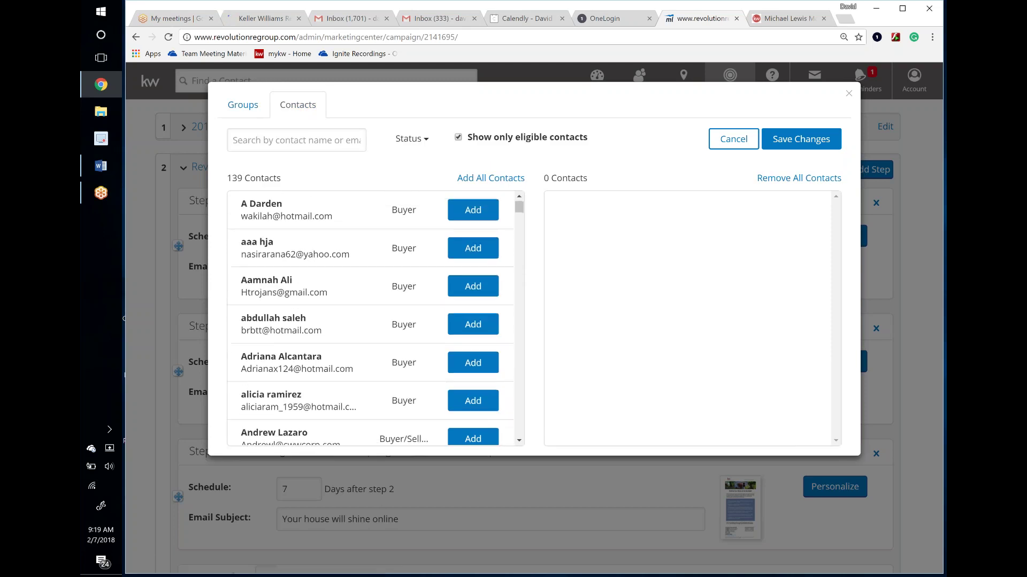
left_click(493, 137)
left_click(494, 137)
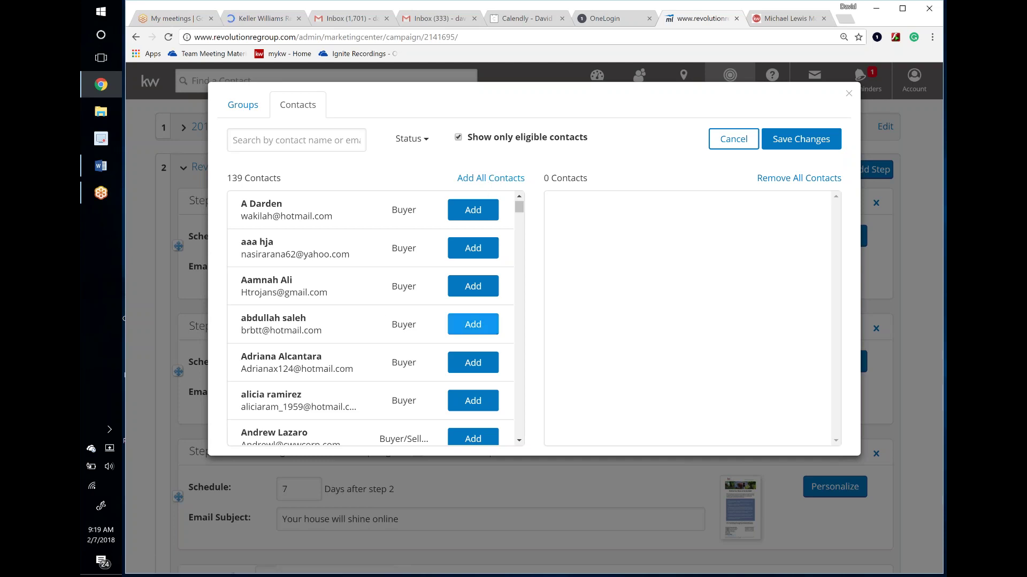
left_click(493, 184)
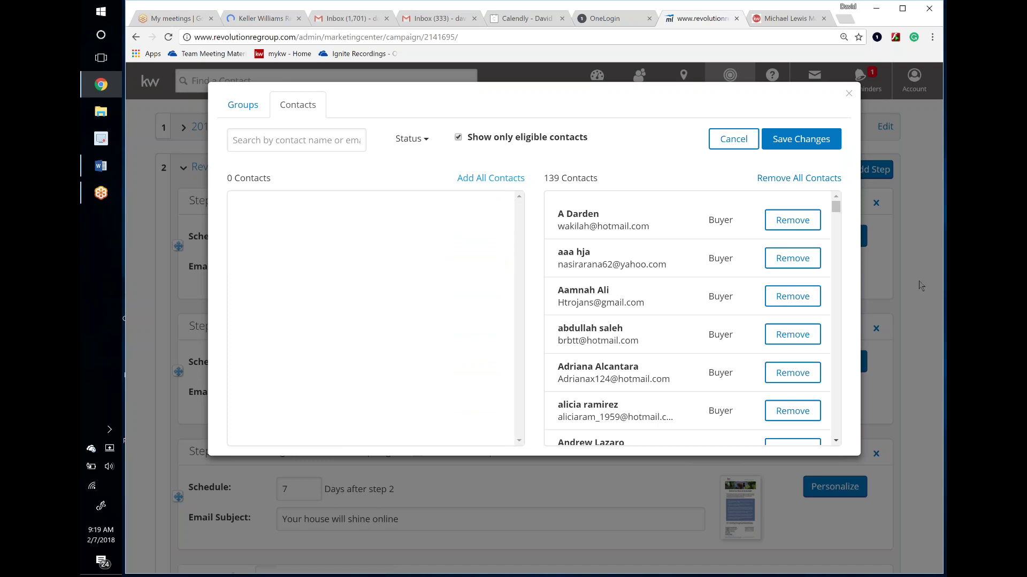
Remove four contacts from the selection, leaving 135, and dismiss the meeting reminder
left_click(802, 300)
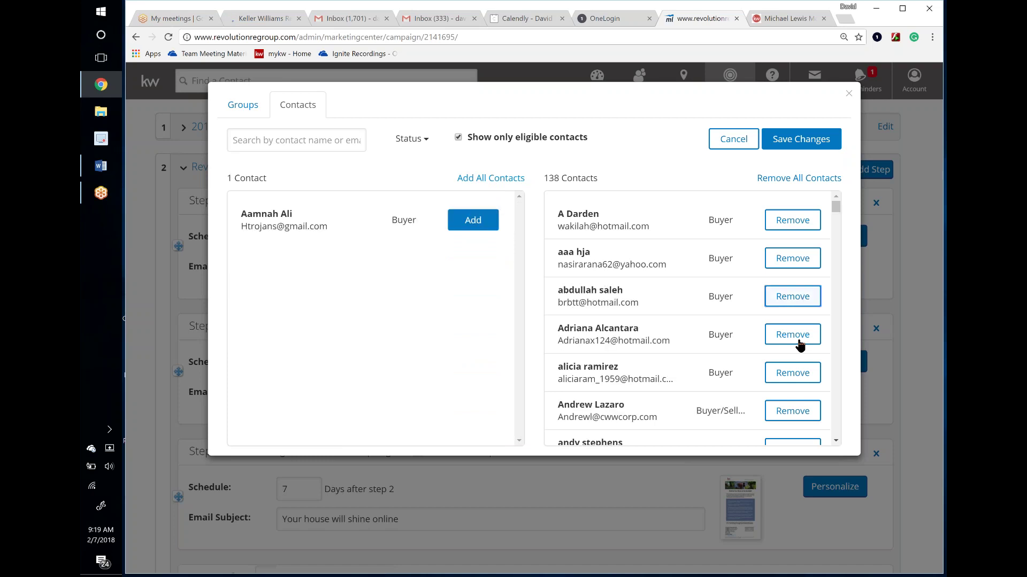
left_click(799, 337)
left_click(808, 376)
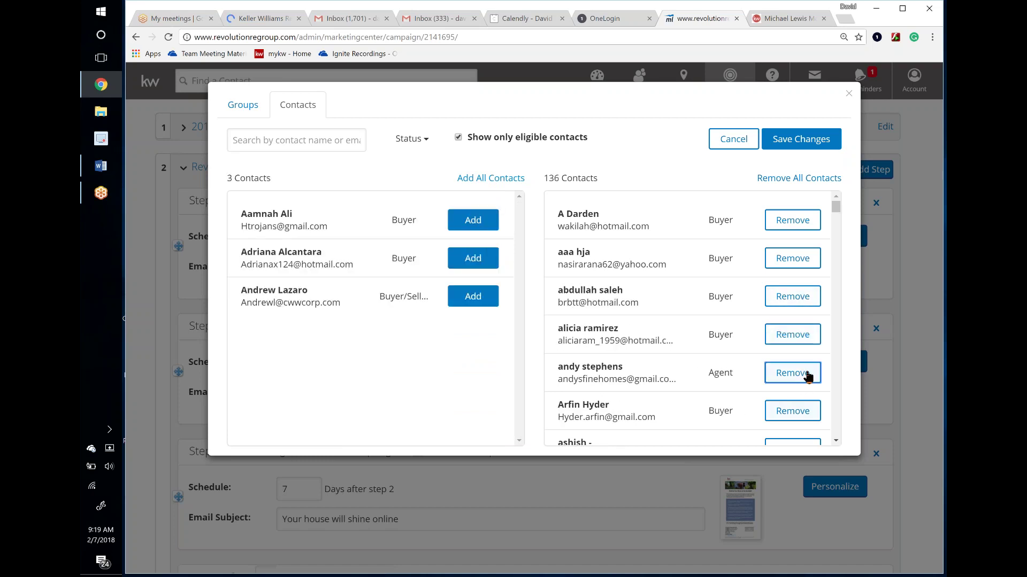
left_click(801, 378)
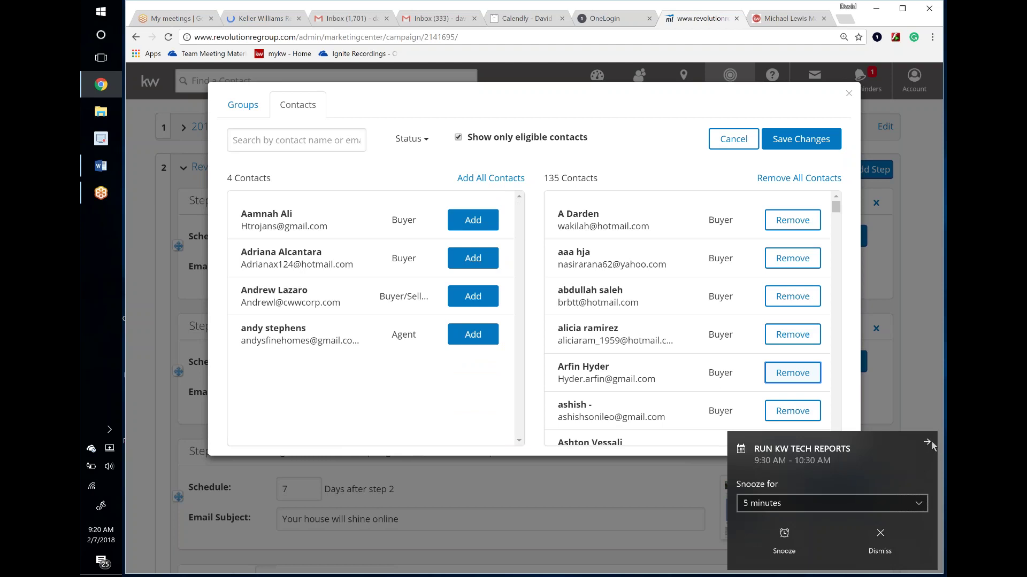
left_click(928, 443)
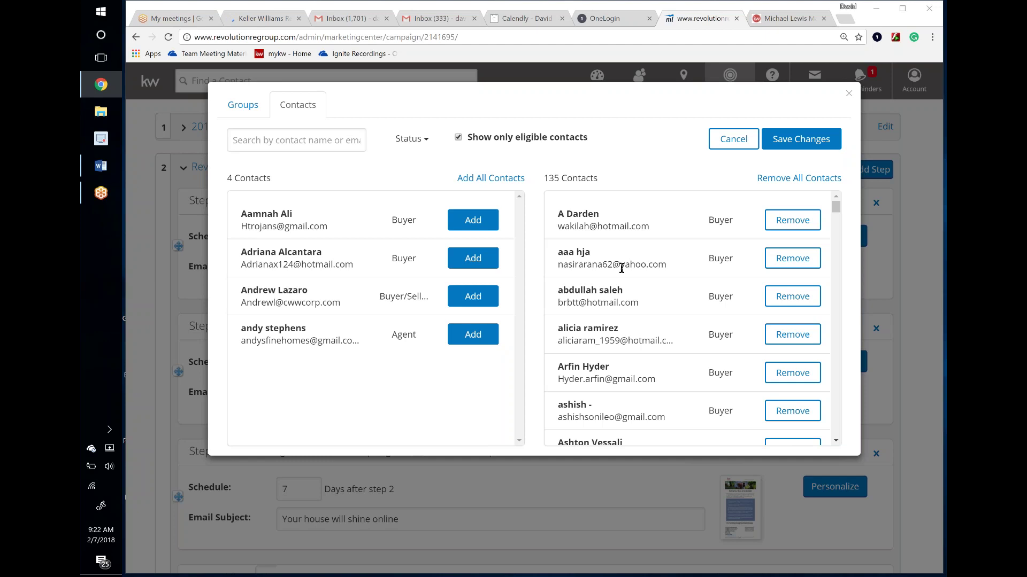
Save the 135 selected contacts and proceed to Review and Activate, discarding unsaved step edits
scroll(691, 300, "down", 2)
left_click(807, 145)
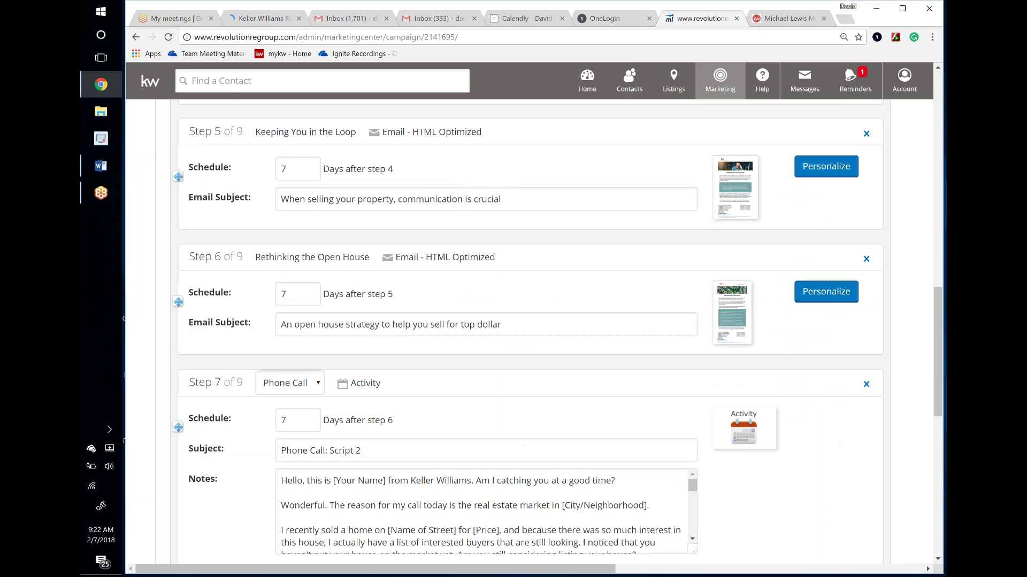
scroll(630, 378, "down", 10)
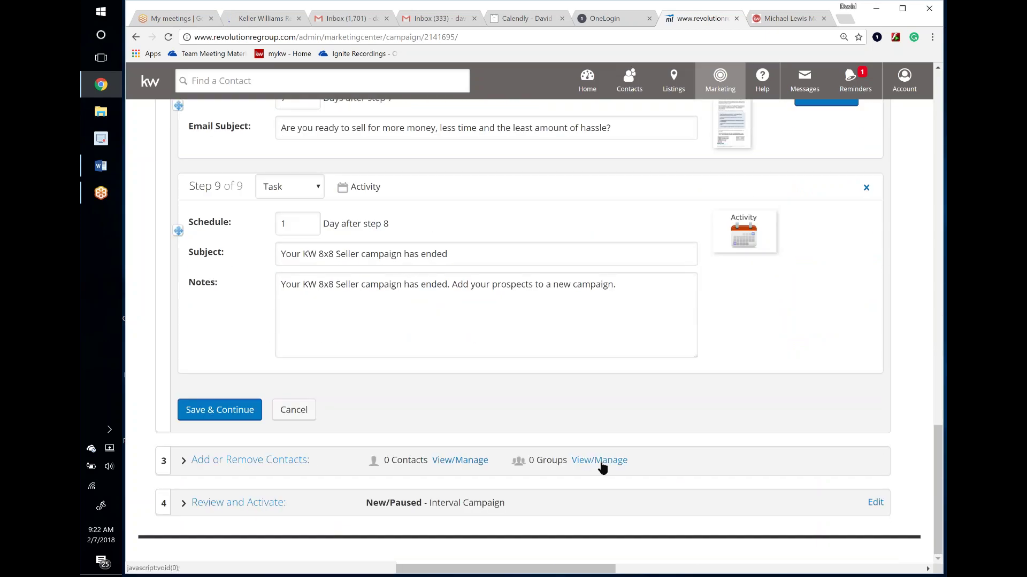
left_click(243, 508)
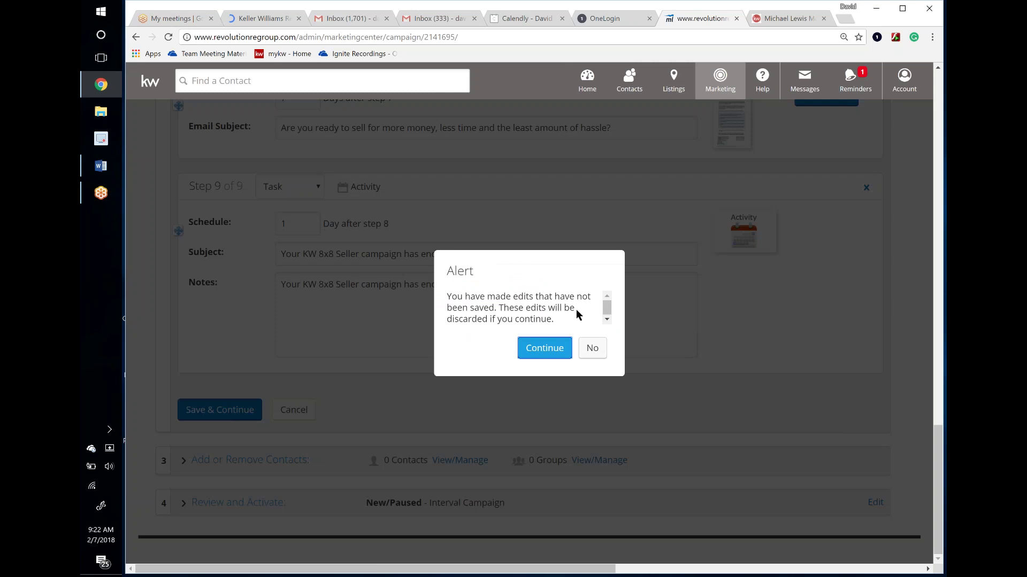
left_click(555, 348)
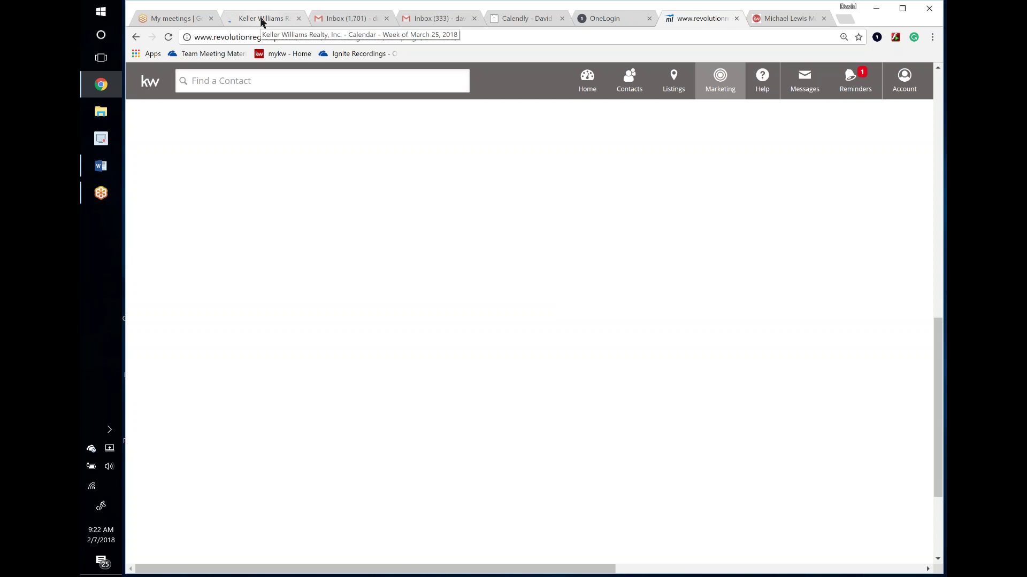
Glance at the Keller Williams calendar for the week of March 25, 2018, then reload the campaign page
left_click(261, 20)
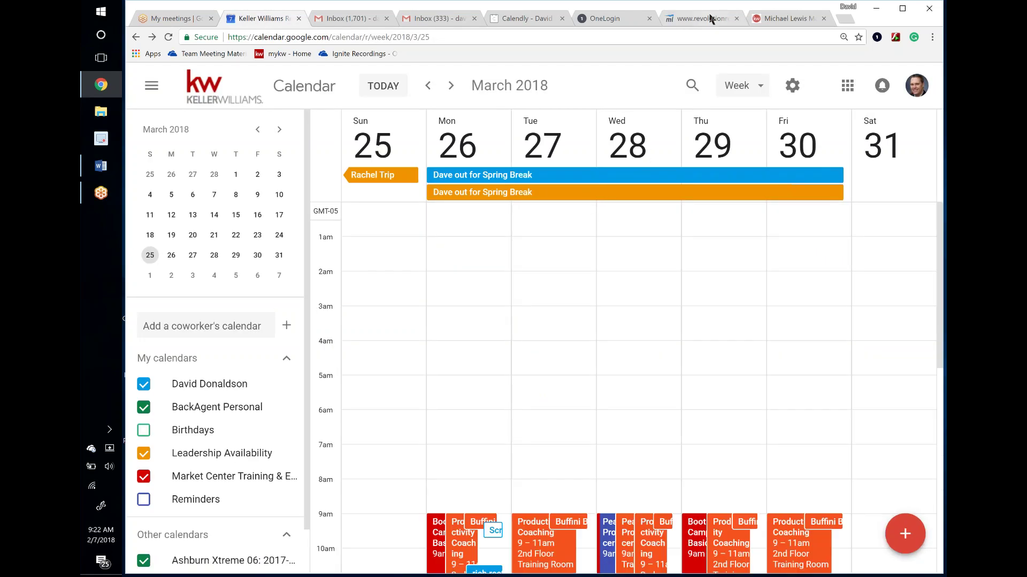
left_click(710, 19)
left_click(169, 37)
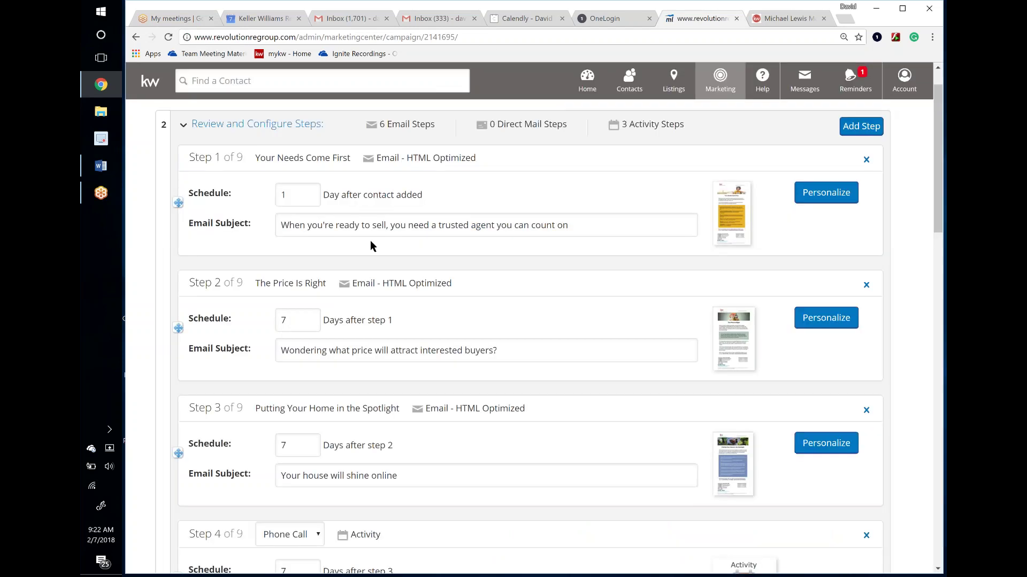
scroll(529, 332, "down", 10)
Expand the Review and Activate section and open the follow-on campaign list
scroll(530, 332, "down", 12)
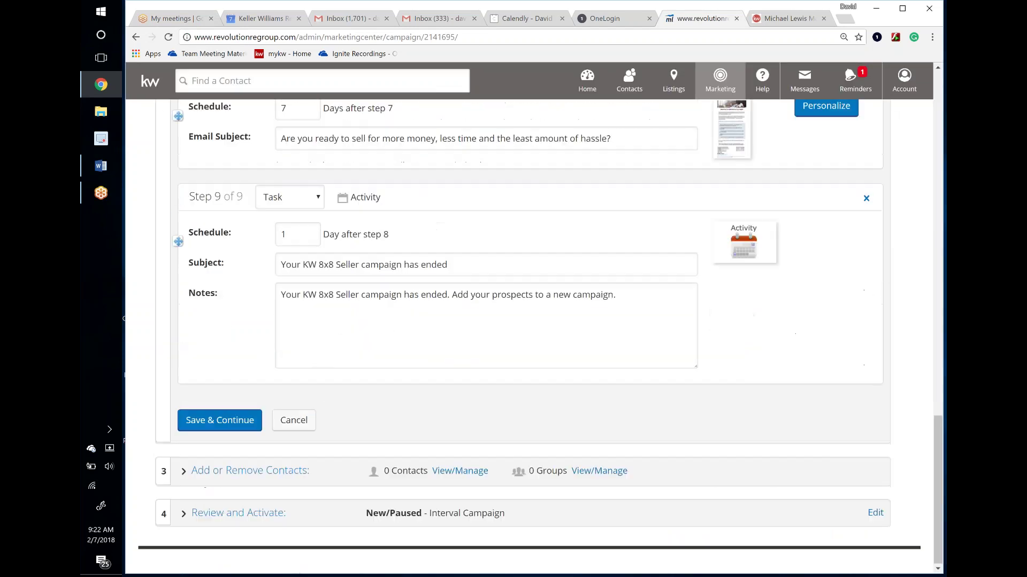
left_click(321, 508)
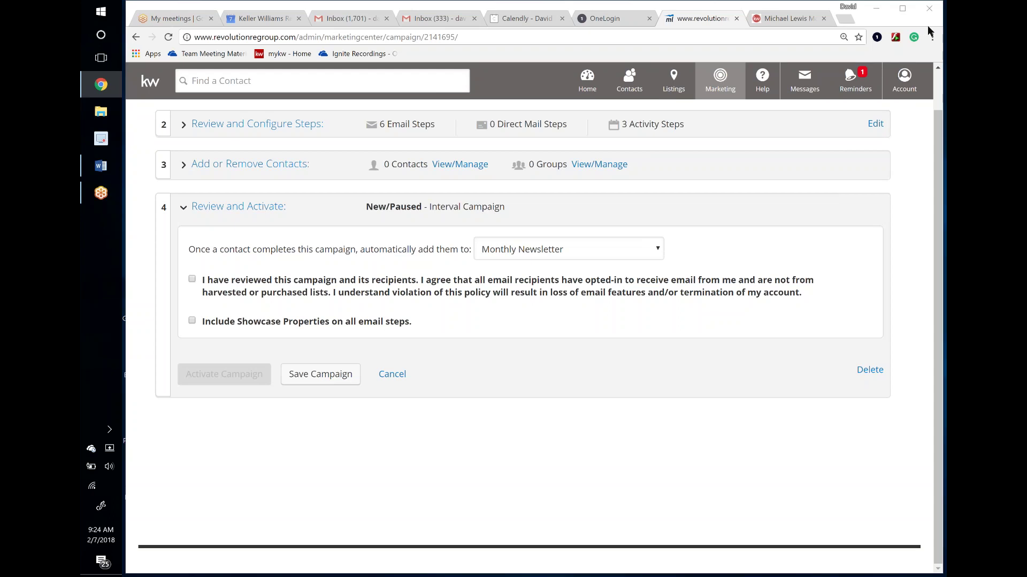
left_click(518, 253)
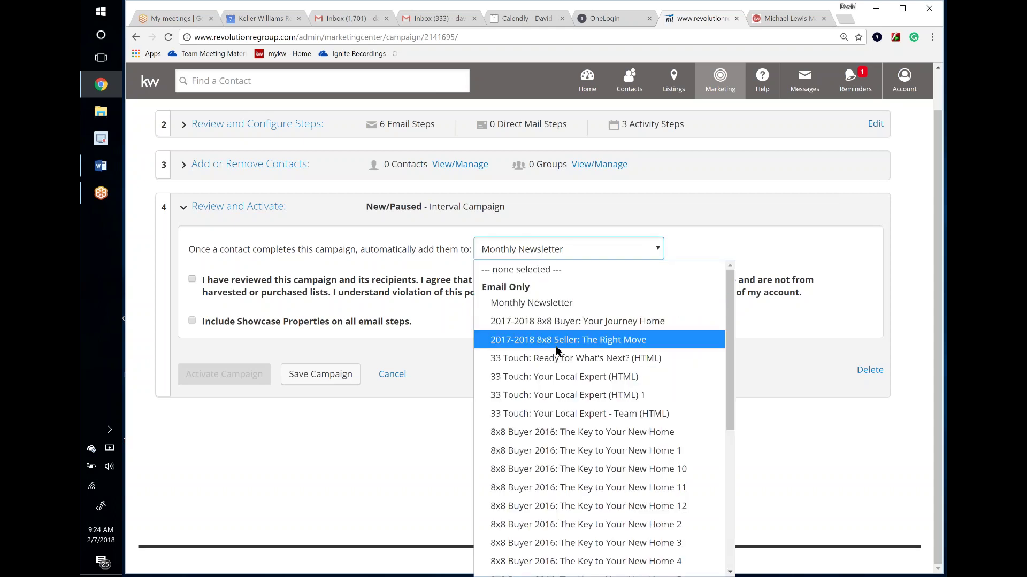
Tick the 'I have reviewed this campaign and its recipients' opt-in checkbox
scroll(556, 353, "down", 3)
scroll(556, 353, "up", 3)
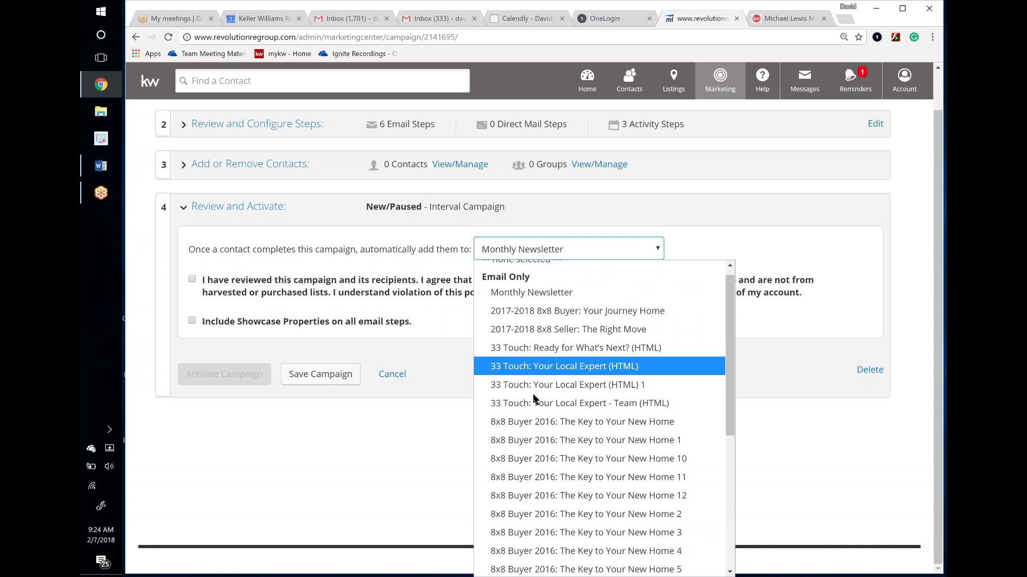
scroll(537, 432, "down", 4)
scroll(540, 423, "up", 4)
scroll(562, 353, "down", 5)
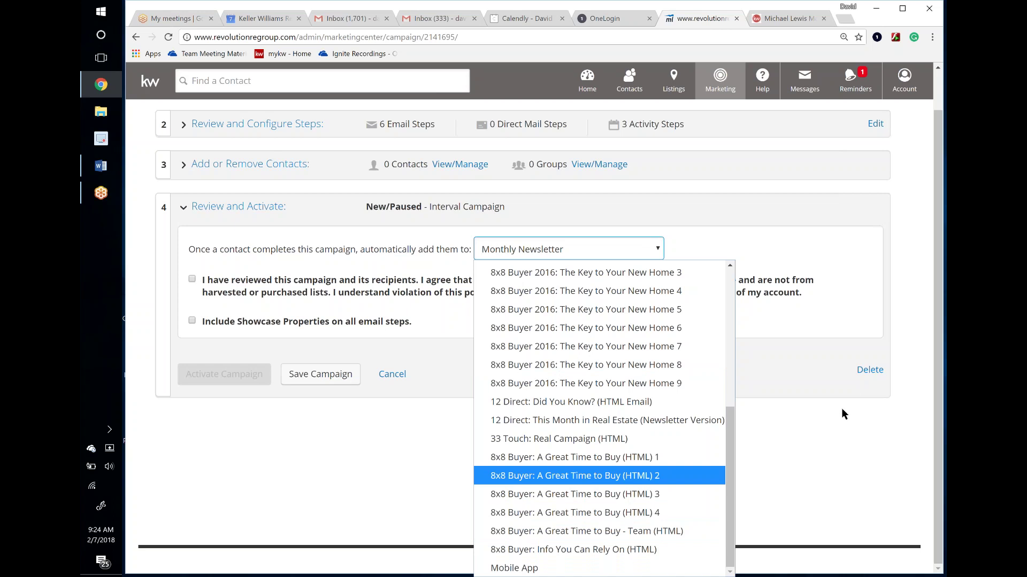
scroll(841, 408, "up", 1)
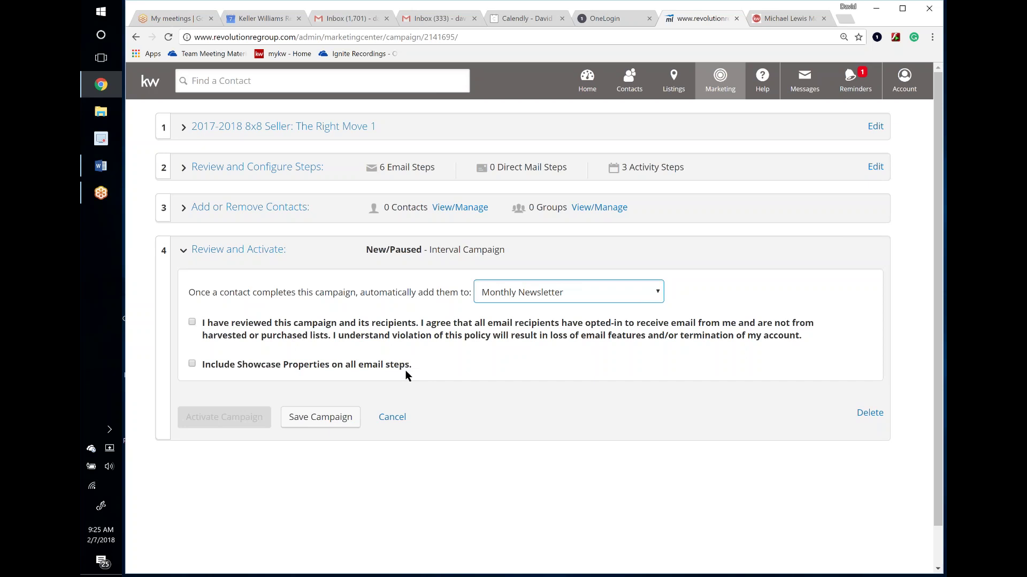
left_click(191, 323)
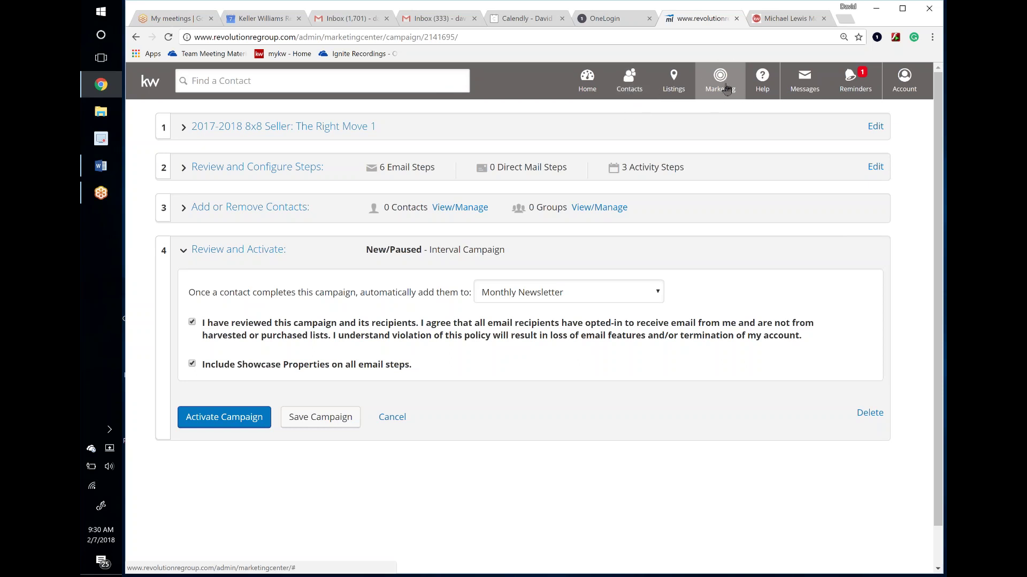
Open All Contacts and open the details of a Lead-status Sterling buyer further down the list
left_click(627, 94)
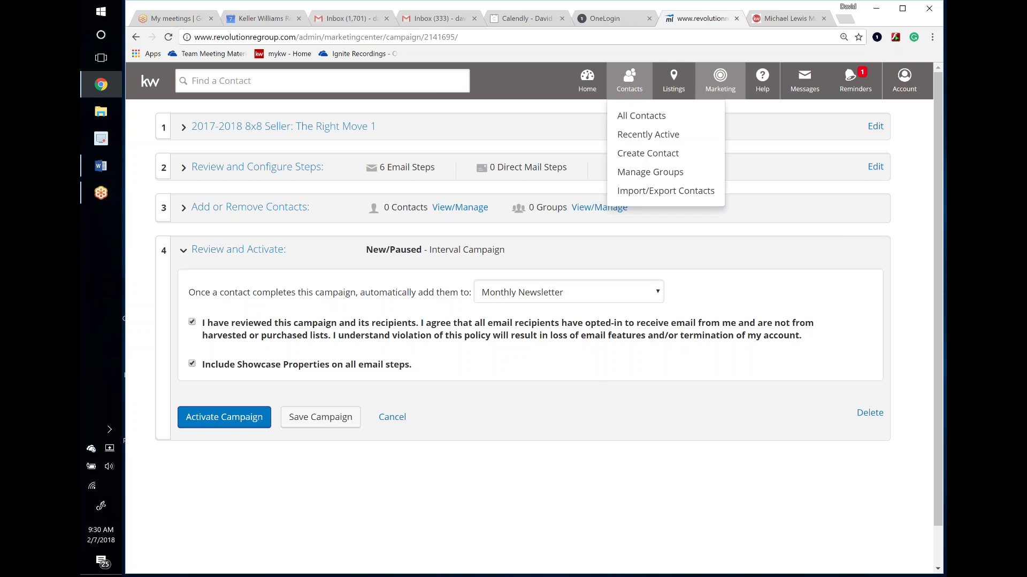
left_click(641, 115)
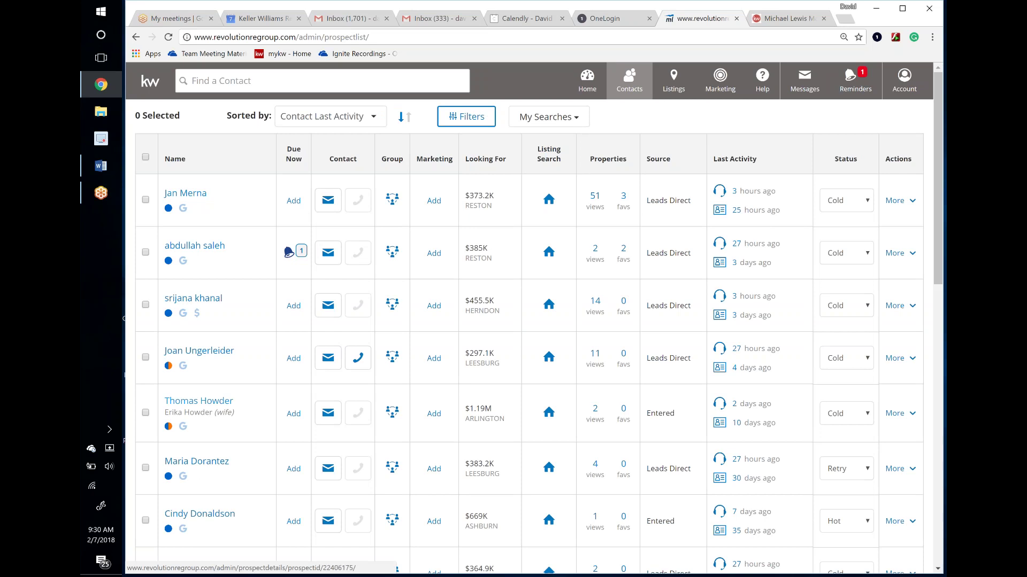
scroll(245, 435, "down", 3)
scroll(207, 458, "down", 2)
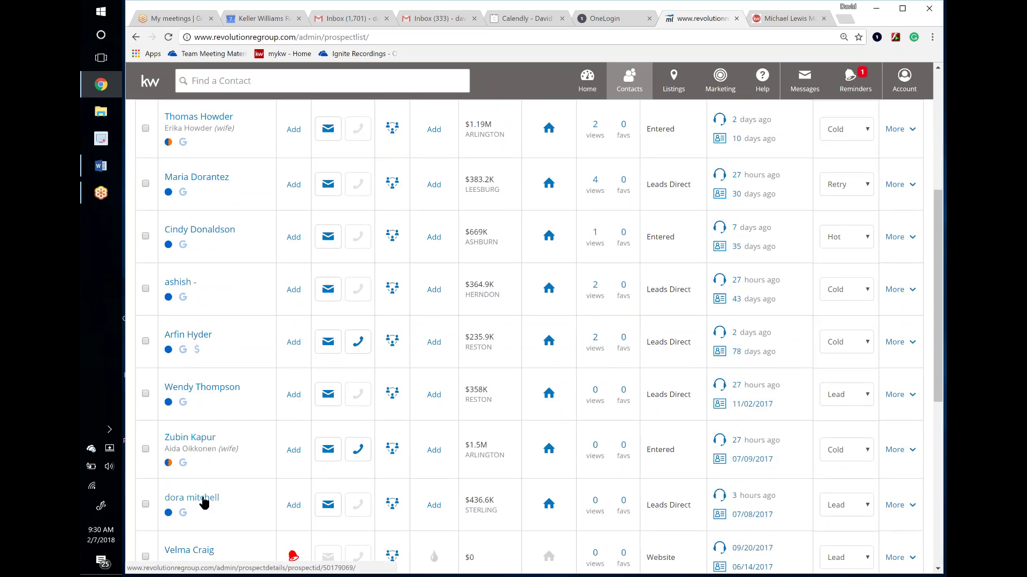
left_click(203, 501)
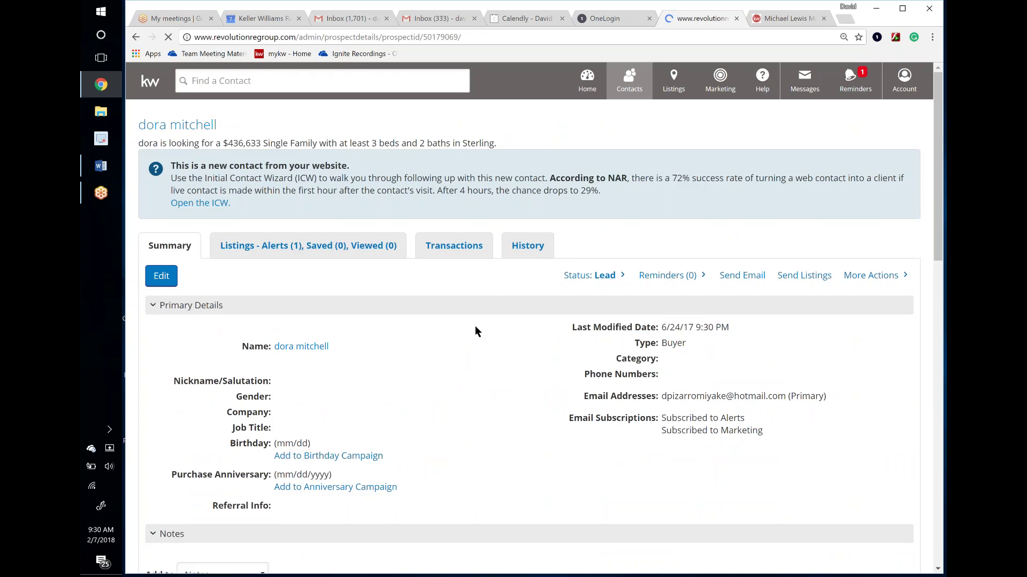
From the top of the contact page, choose More Actions > Add to Campaigns
scroll(476, 329, "down", 2)
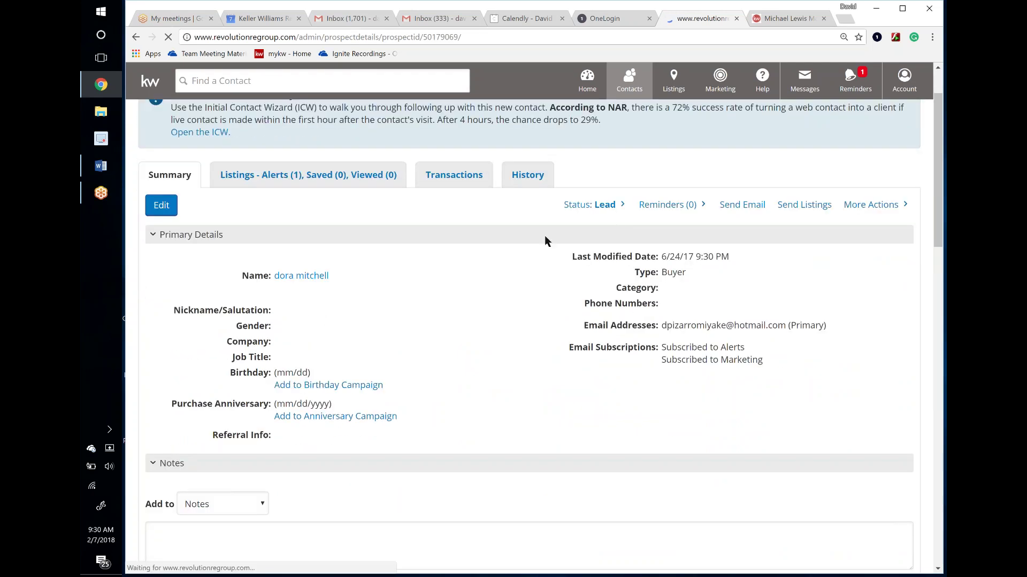
scroll(546, 238, "up", 2)
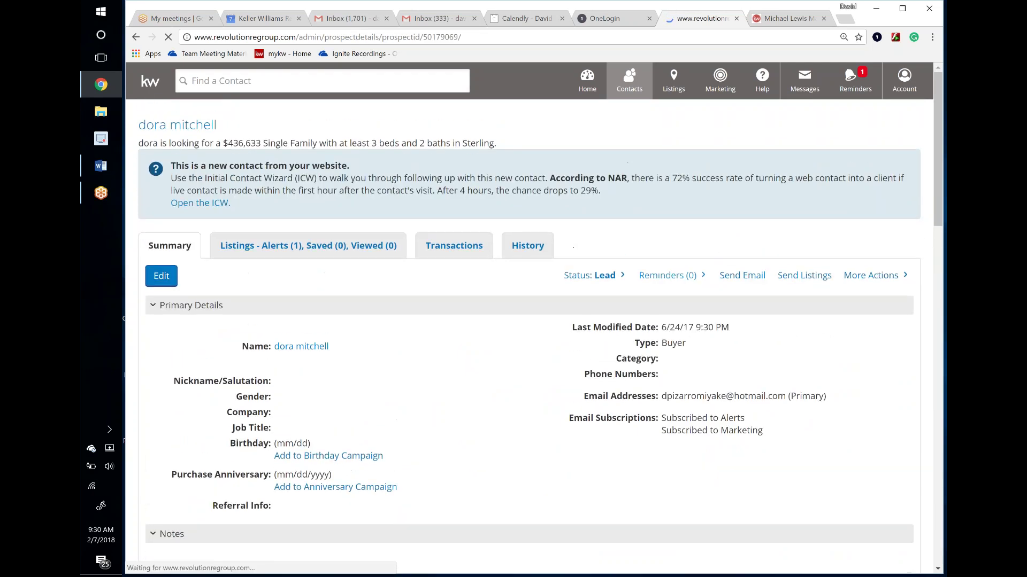
left_click(859, 279)
left_click(859, 279)
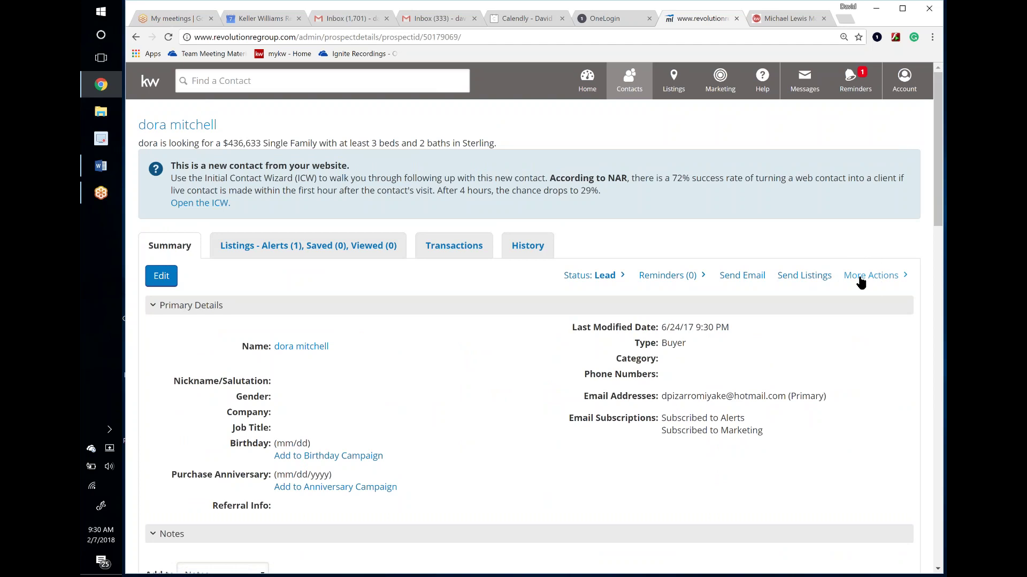
left_click(860, 279)
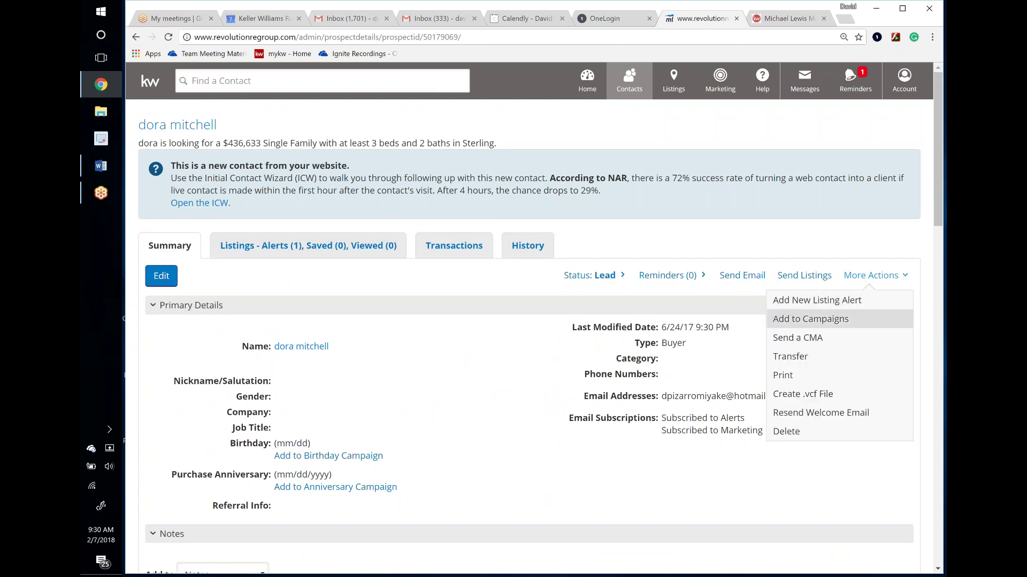
left_click(816, 324)
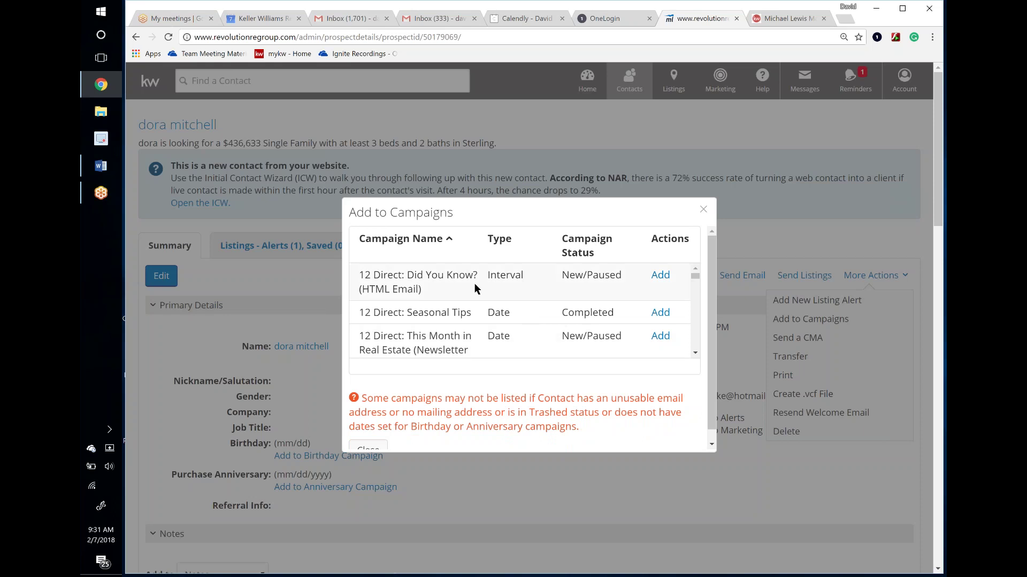
Enroll the contact in 33 Touch: Ready for What's Next? (HTML) and close the campaign picker
mouse_move(695, 277)
left_mouse_down()
mouse_move(683, 314)
mouse_move(687, 306)
mouse_move(672, 316)
mouse_move(695, 274)
left_mouse_up()
left_click_drag(695, 277, 695, 293)
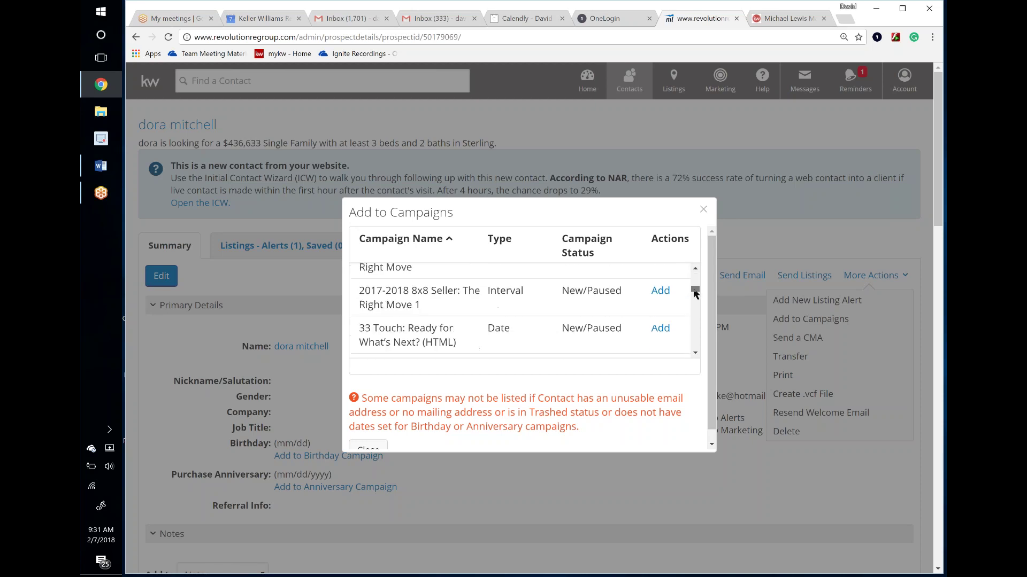
left_click(662, 329)
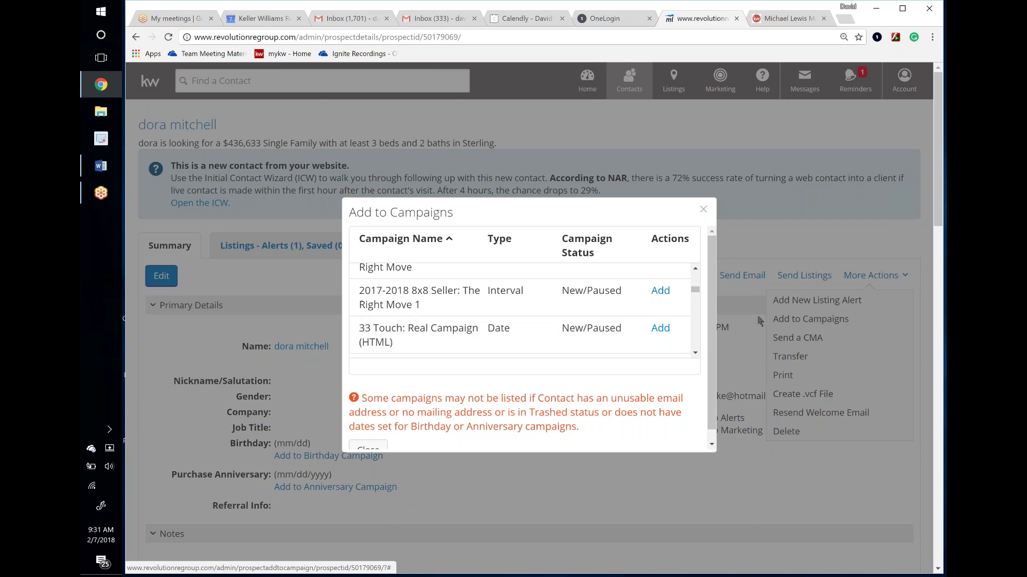
key("Escape")
Expand the Campaigns panel to verify 33 Touch was added 2/7/18 as New/Paused
scroll(529, 321, "down", 5)
scroll(655, 278, "down", 12)
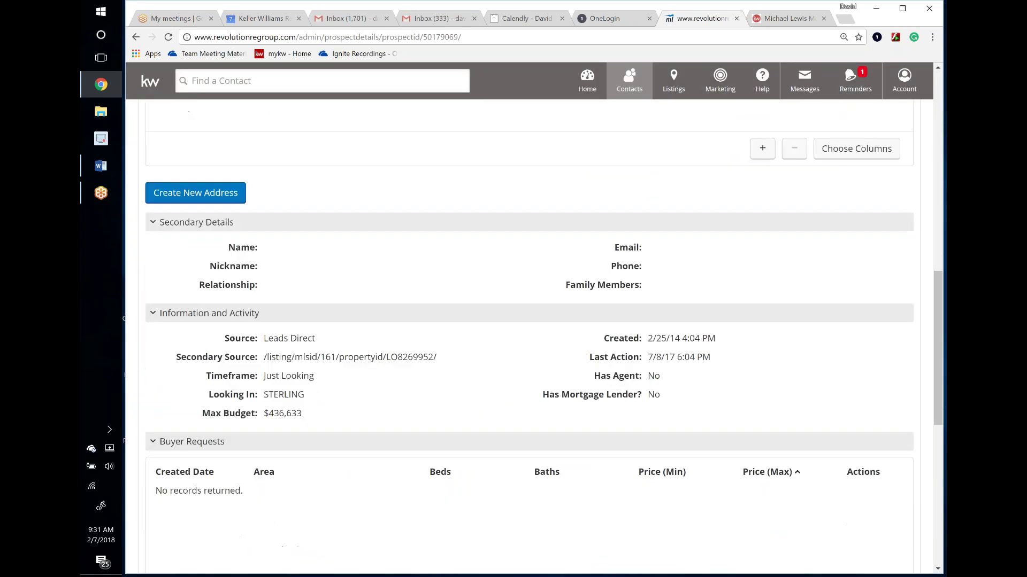
scroll(262, 369, "down", 5)
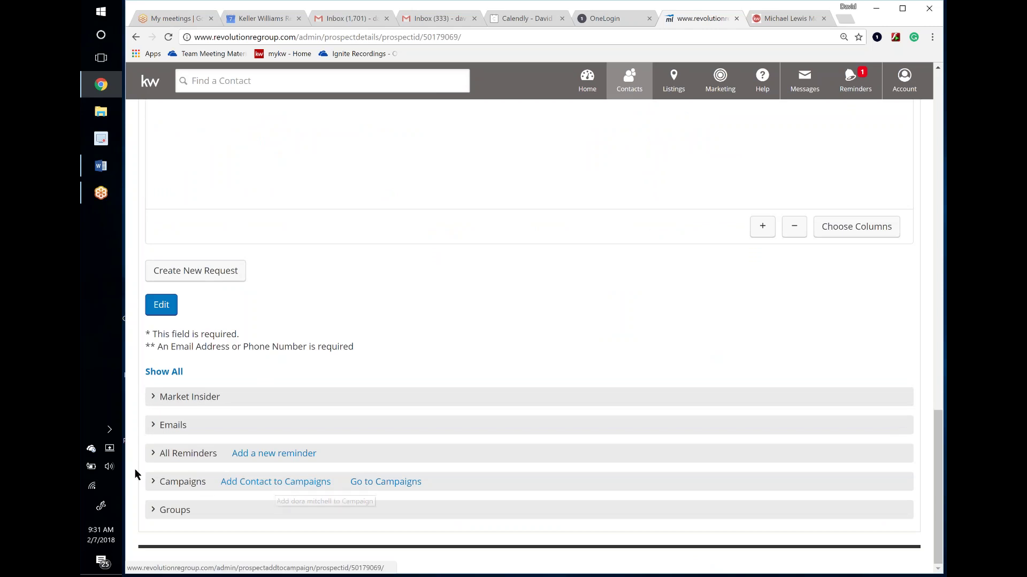
left_click(208, 481)
scroll(208, 481, "down", 3)
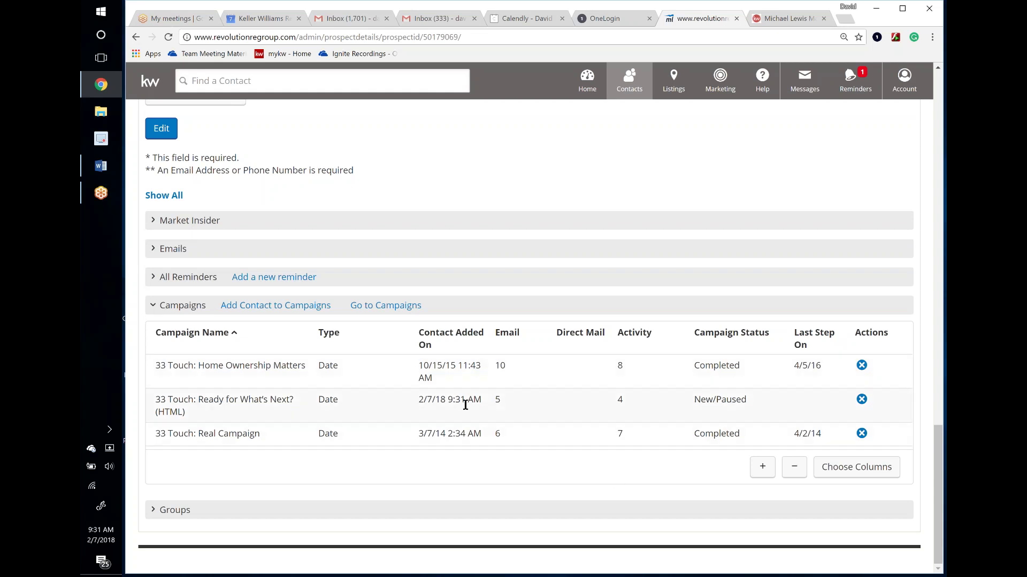
scroll(465, 406, "up", 1)
scroll(465, 405, "up", 10)
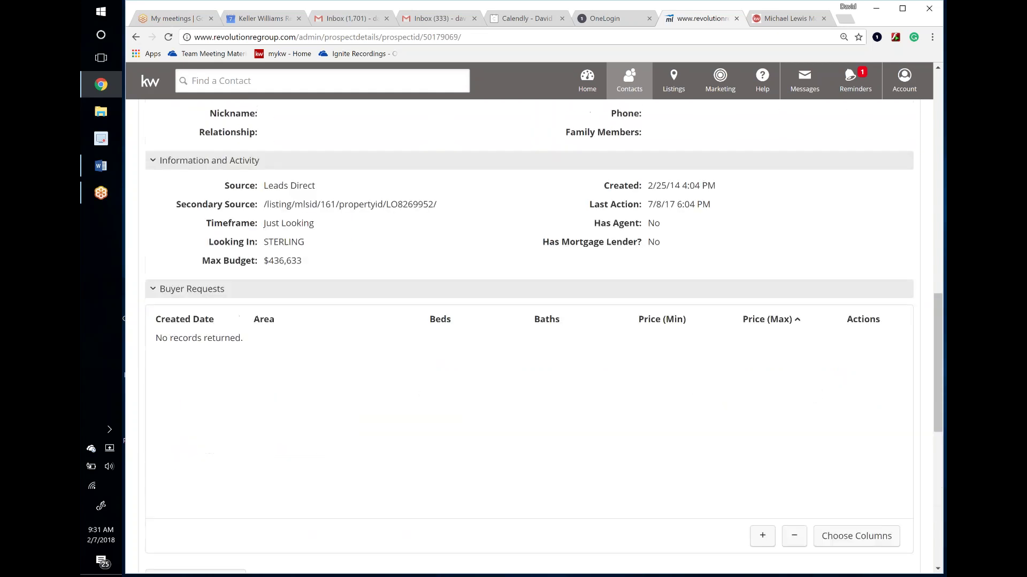
scroll(465, 405, "up", 12)
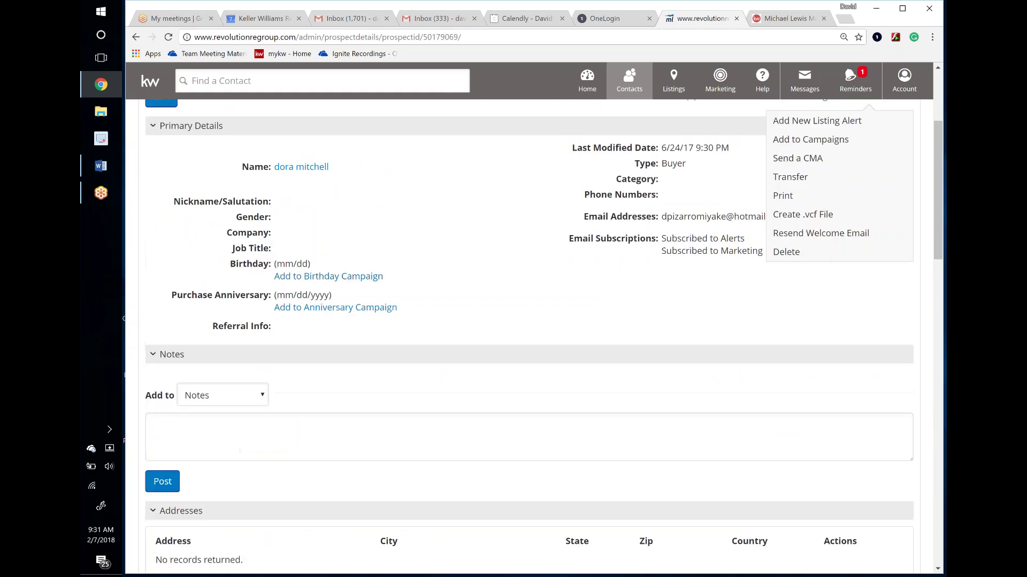
left_click(636, 90)
Open All Contacts, then view and close the first contact's campaigns modal
left_click(639, 116)
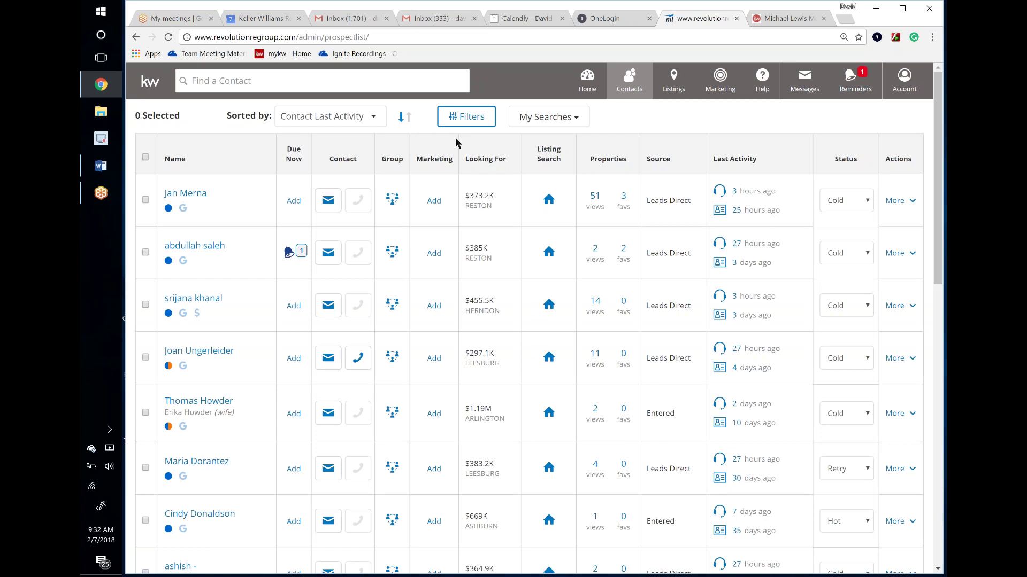
left_click(434, 201)
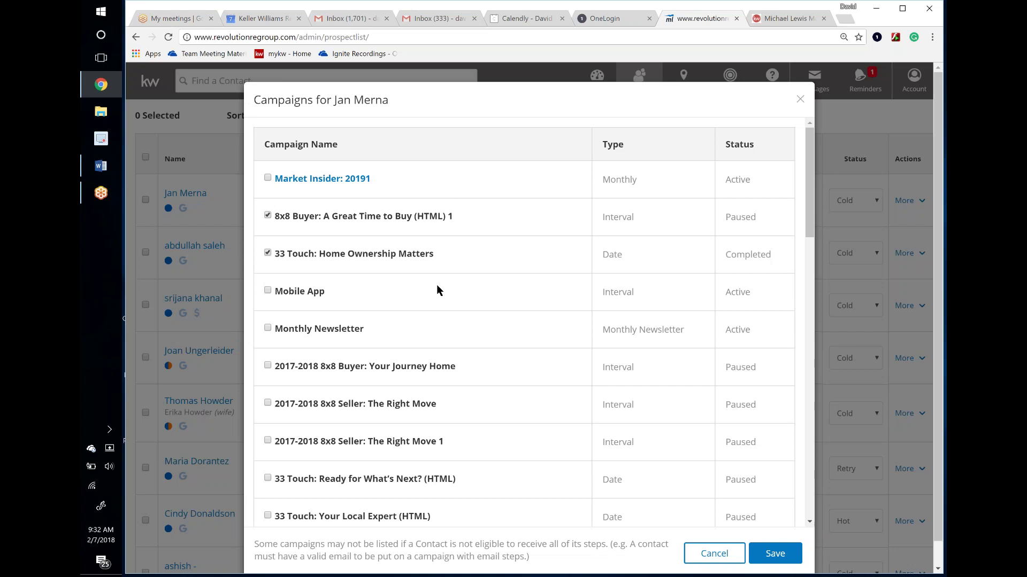
scroll(501, 311, "down", 5)
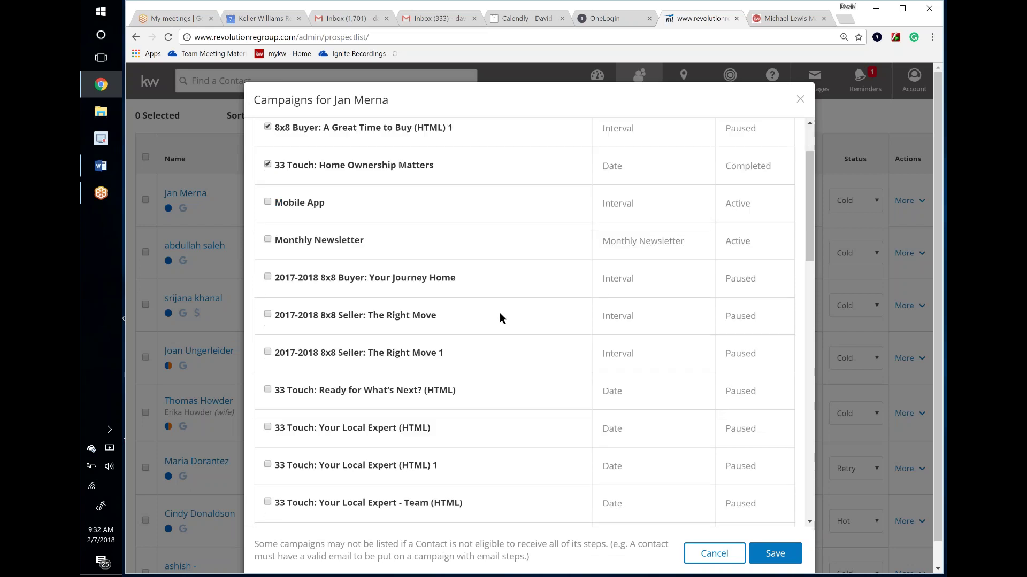
scroll(553, 244, "up", 6)
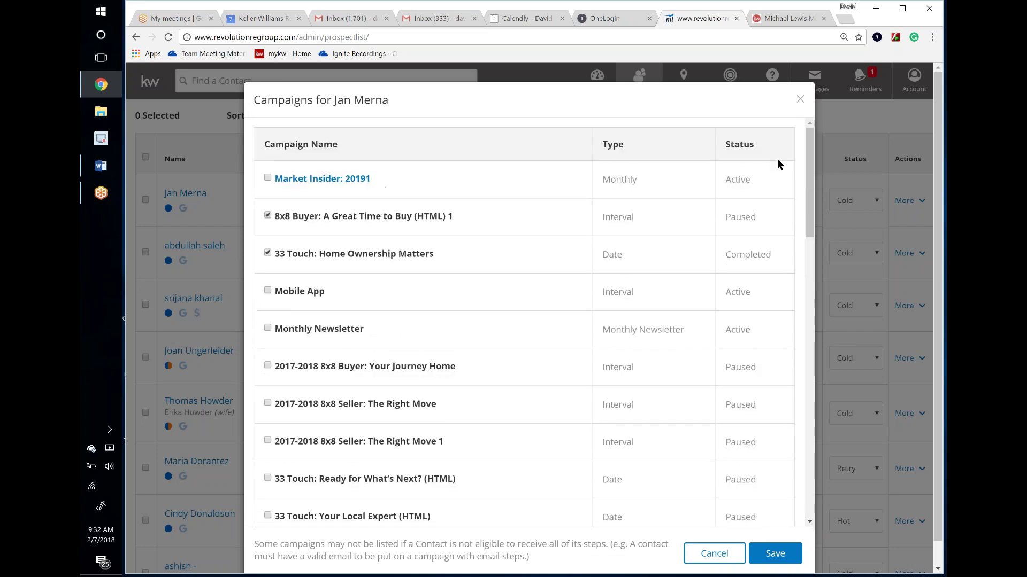
left_click(799, 100)
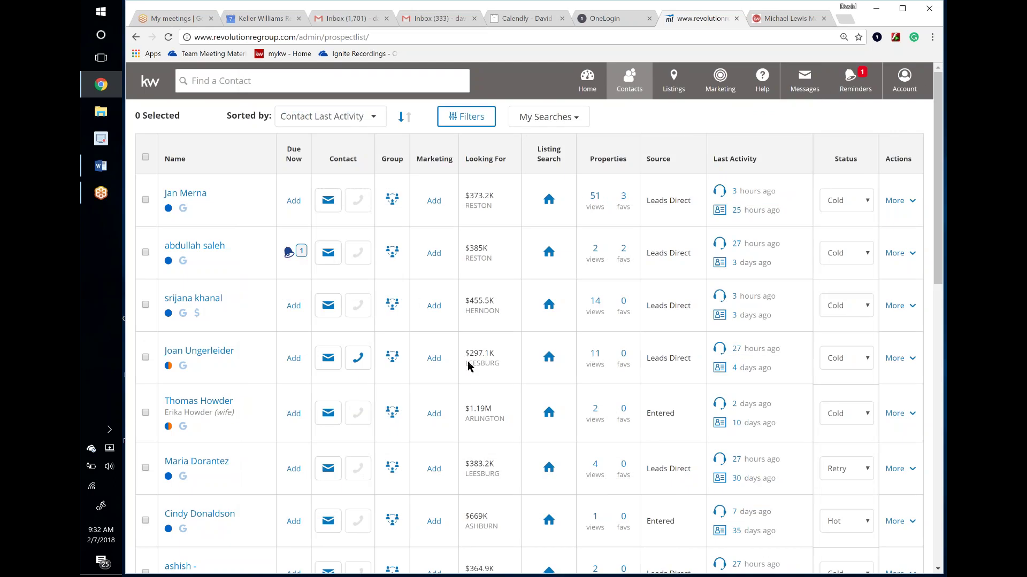
Dismiss the second contact's More menu, open Marketing Center, then return to the myKW home
left_click(912, 255)
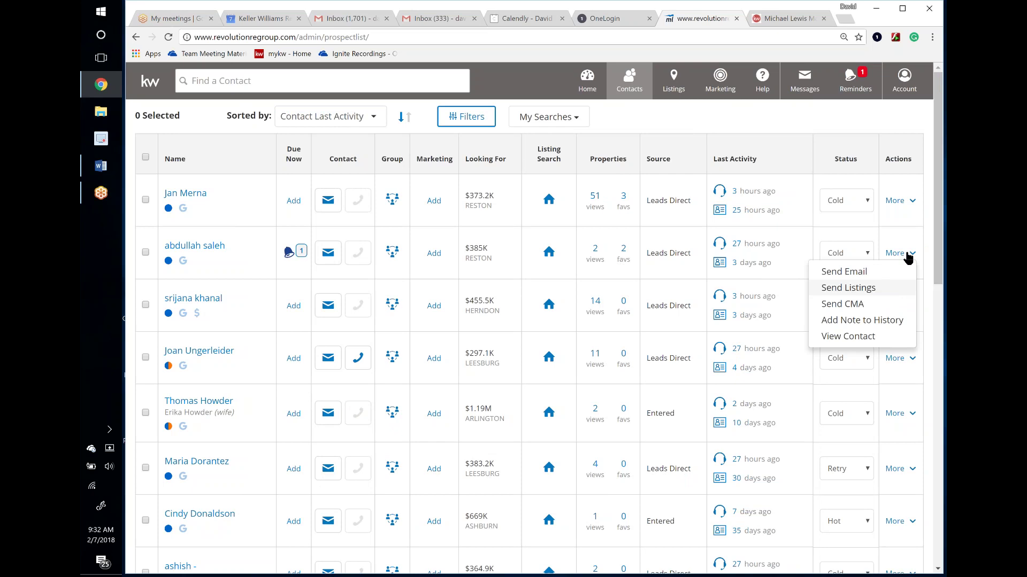
left_click(908, 257)
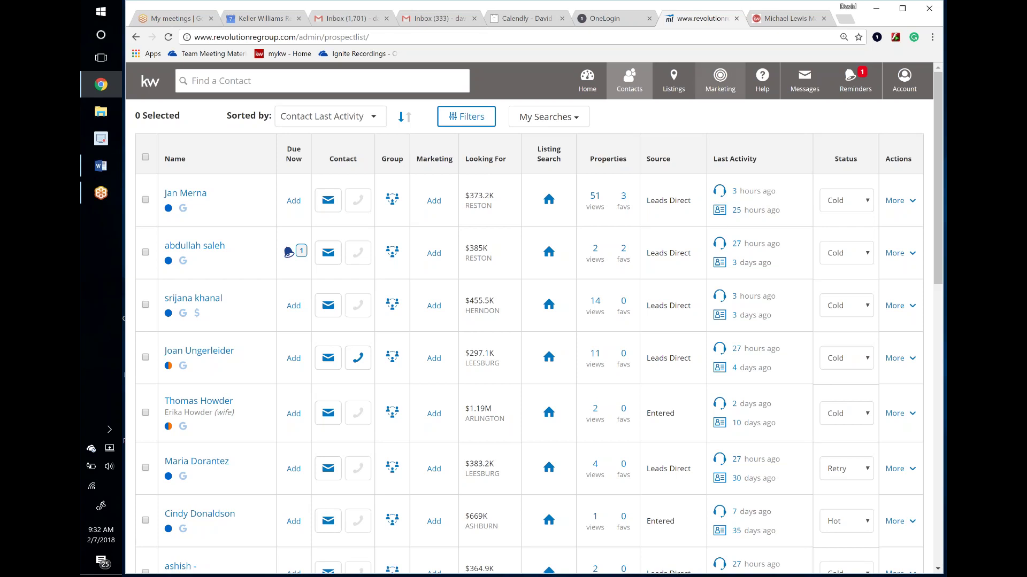
left_click(722, 86)
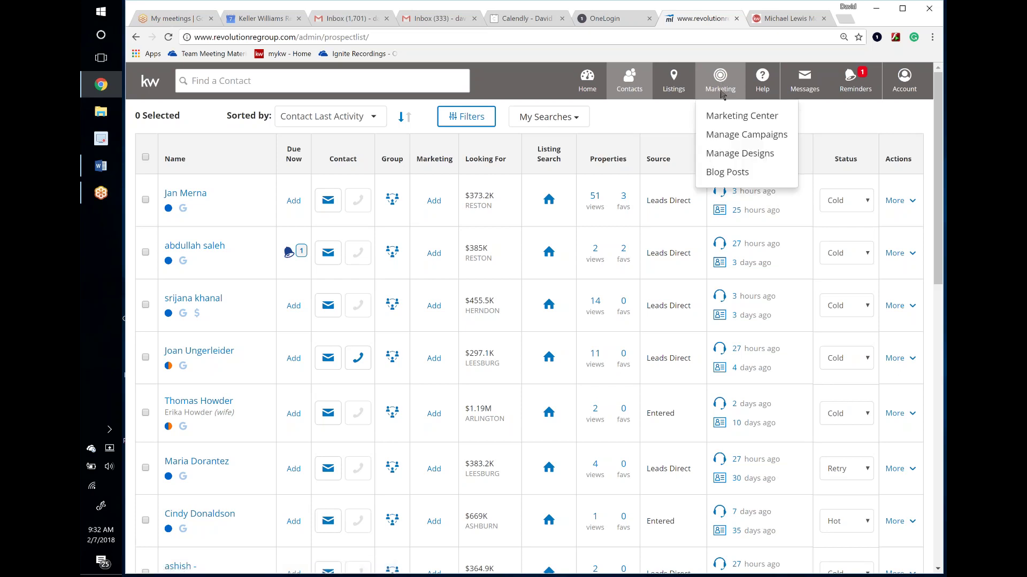
left_click(731, 118)
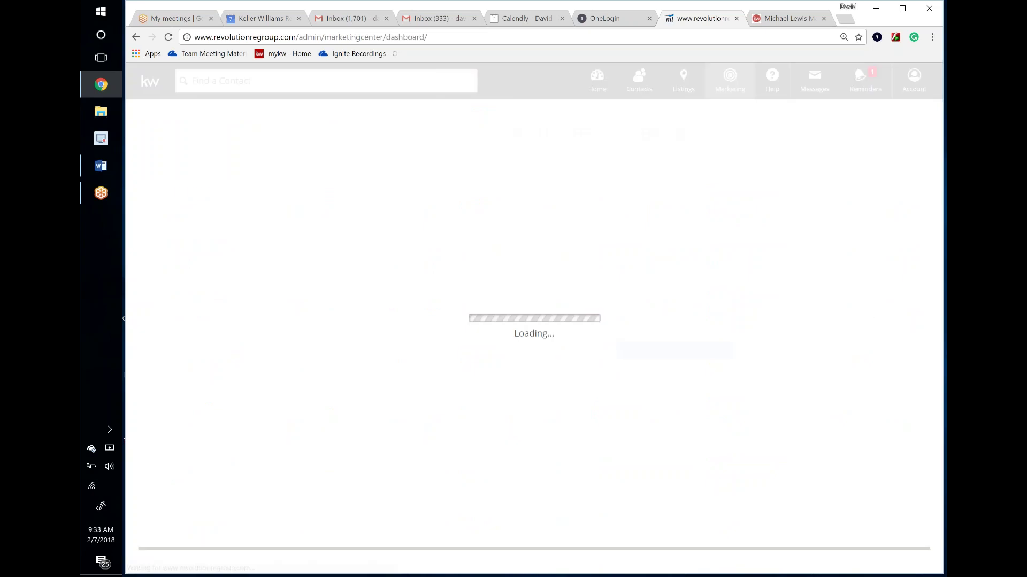
left_click(149, 88)
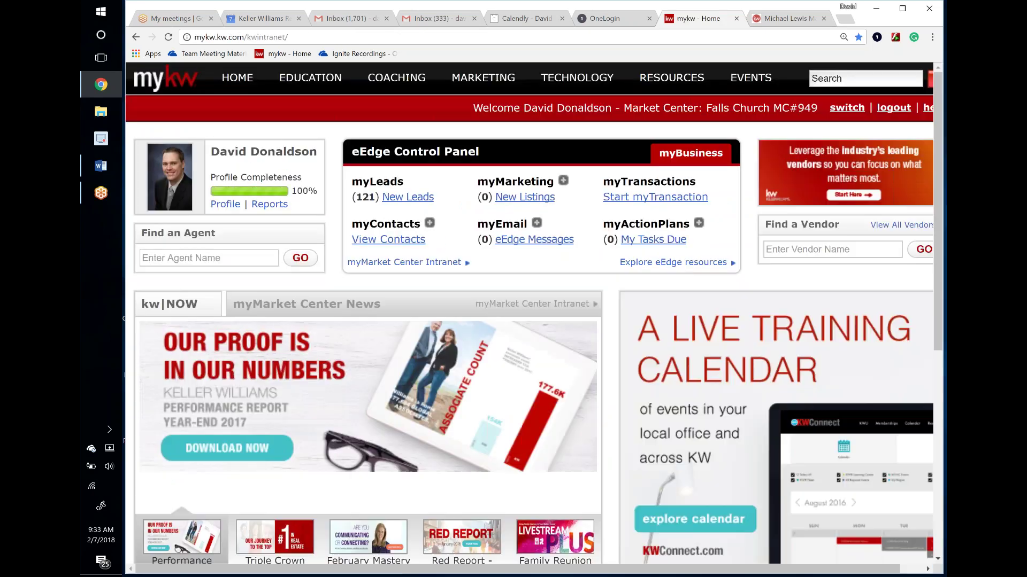
Expand myMarketing in the eEdge Control Panel and choose Create Marketing Materials
left_click(563, 180)
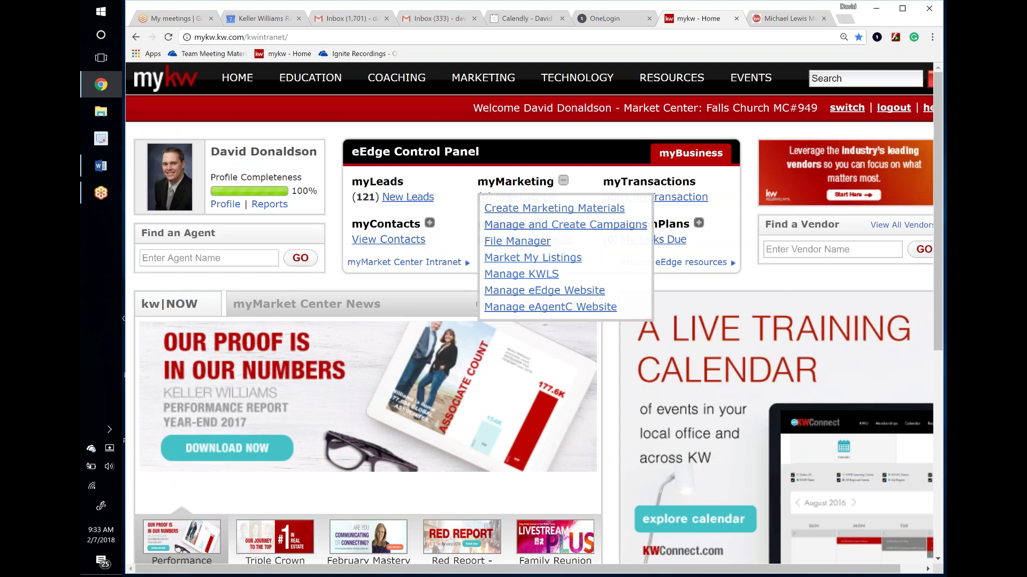
left_click(565, 208)
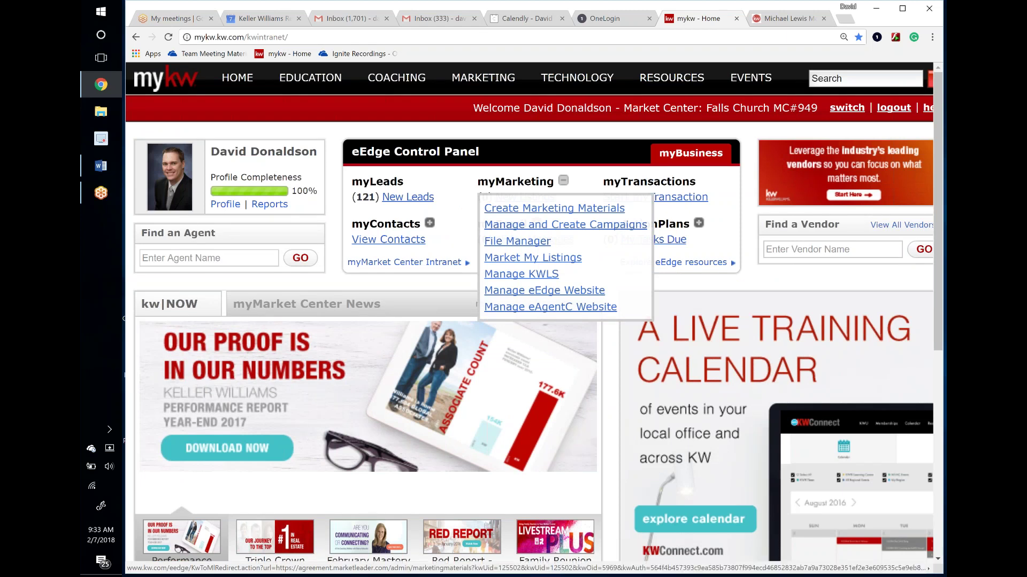
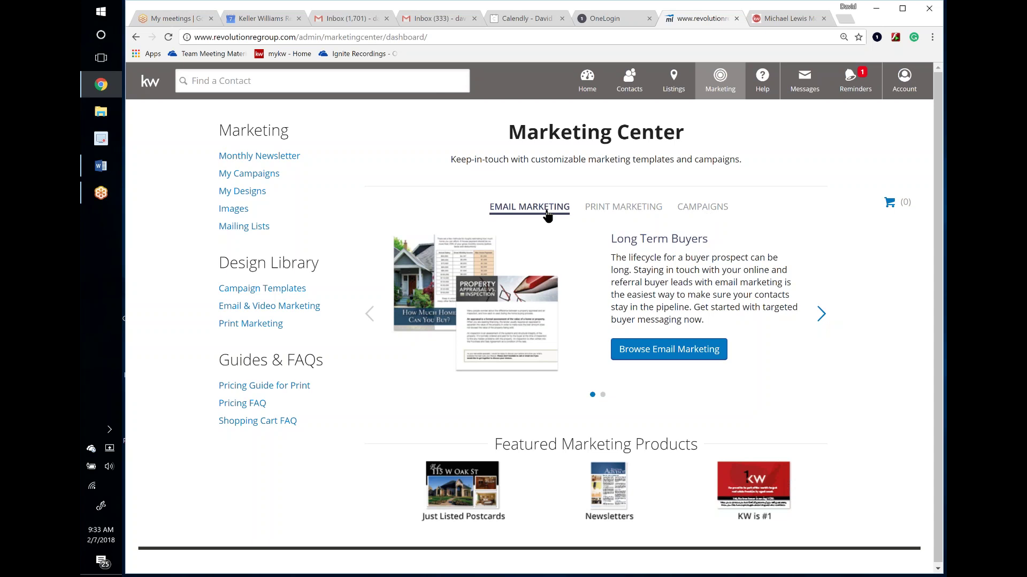
Open the email design library and scroll through the 219 Buyer Marketing email and video results
left_click(679, 353)
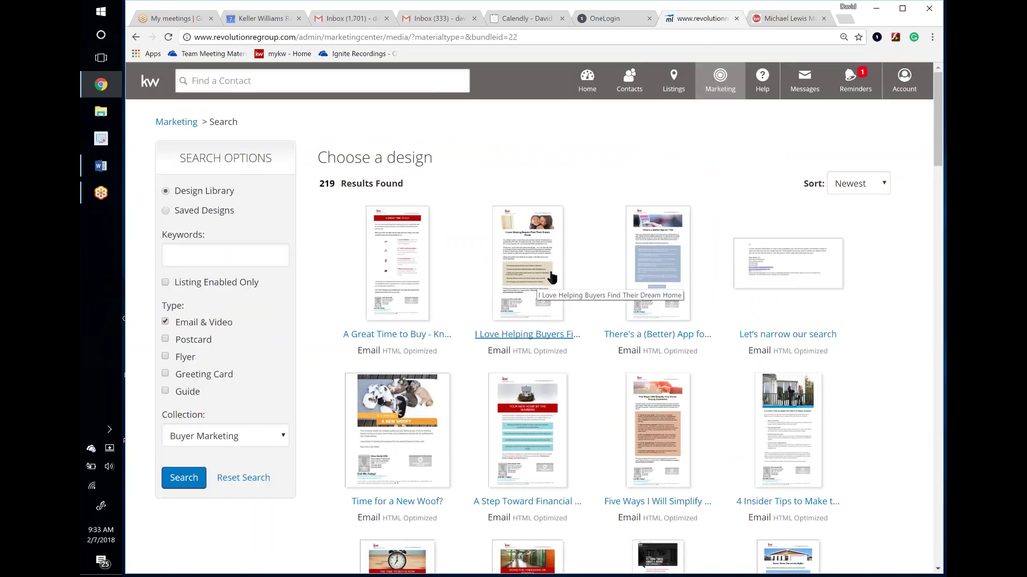
scroll(550, 282, "down", 1)
scroll(551, 282, "down", 1)
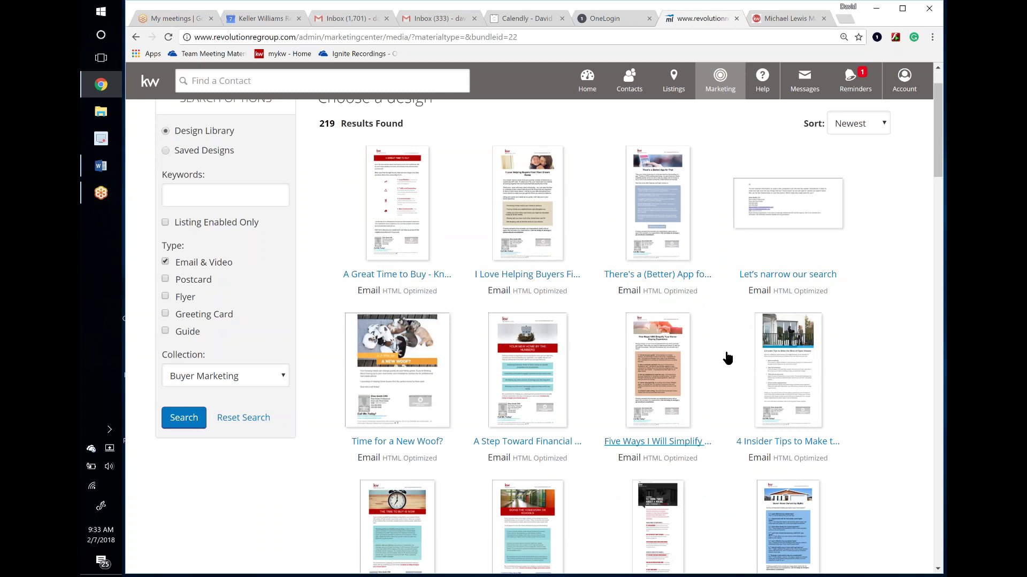
scroll(717, 362, "down", 5)
scroll(689, 359, "up", 7)
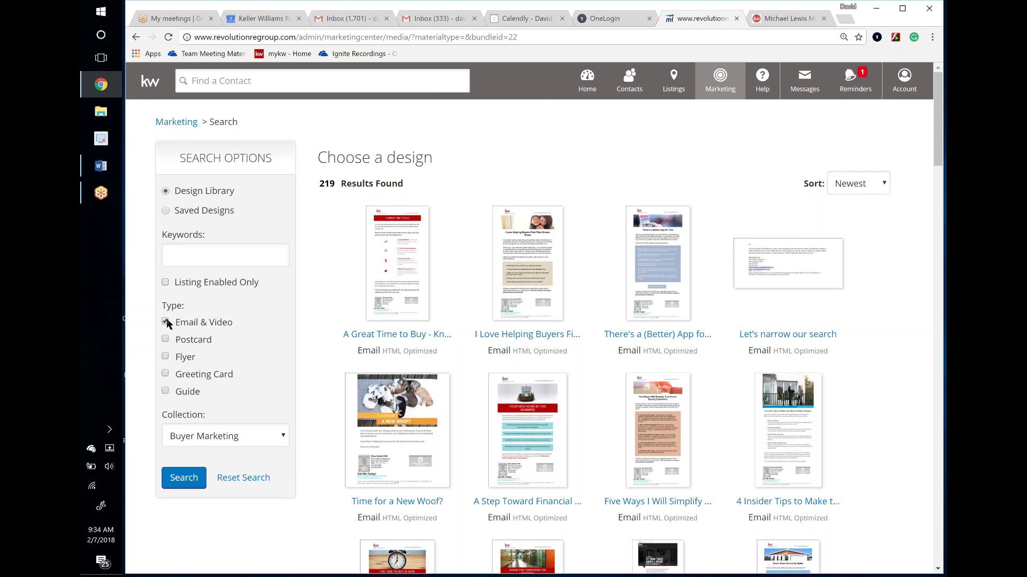
Filter to Guide designs, browse the 8.5" x 11" Buyer Marketing guides, and open the Collection list
left_click(165, 388)
scroll(795, 302, "down", 1)
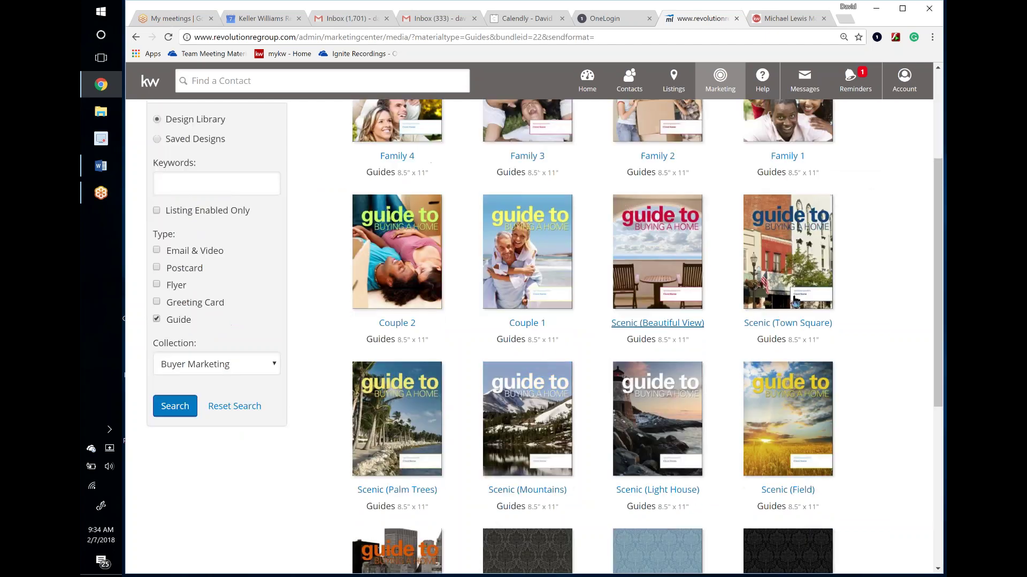
scroll(674, 331, "down", 5)
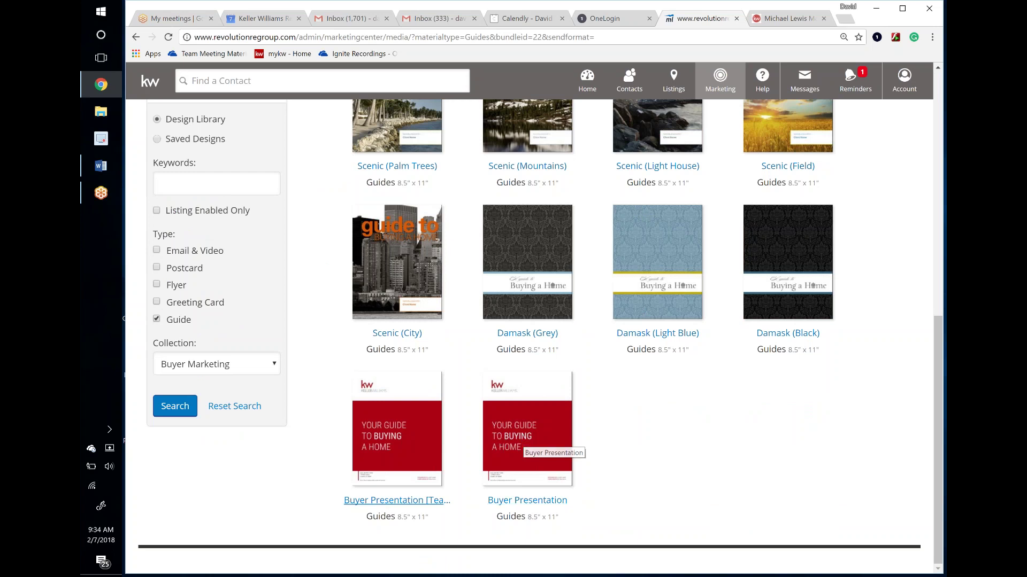
left_click(226, 369)
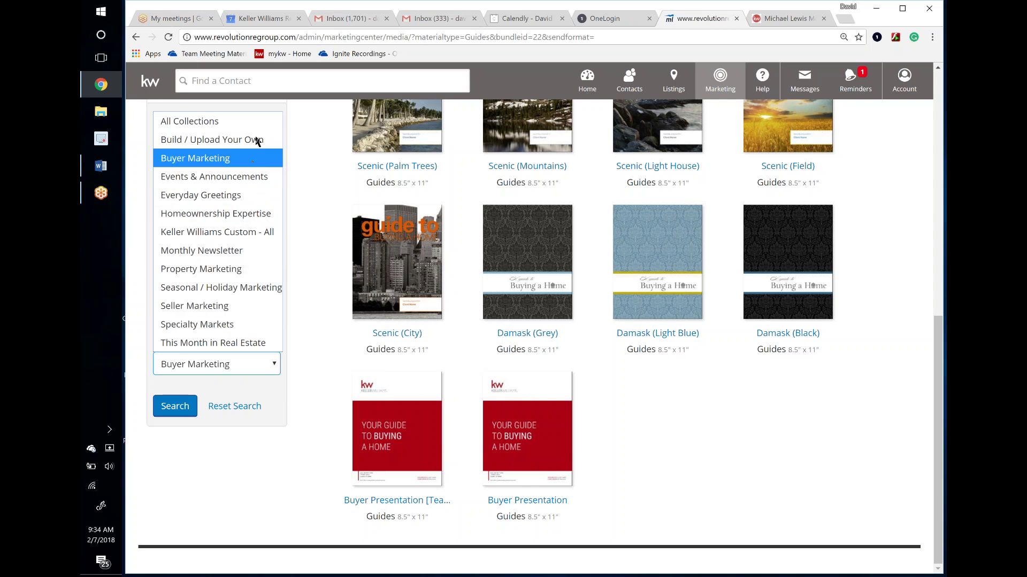
Choose All Collections to browse all 38 guides, then go back via Marketing > Marketing Center
left_click(209, 121)
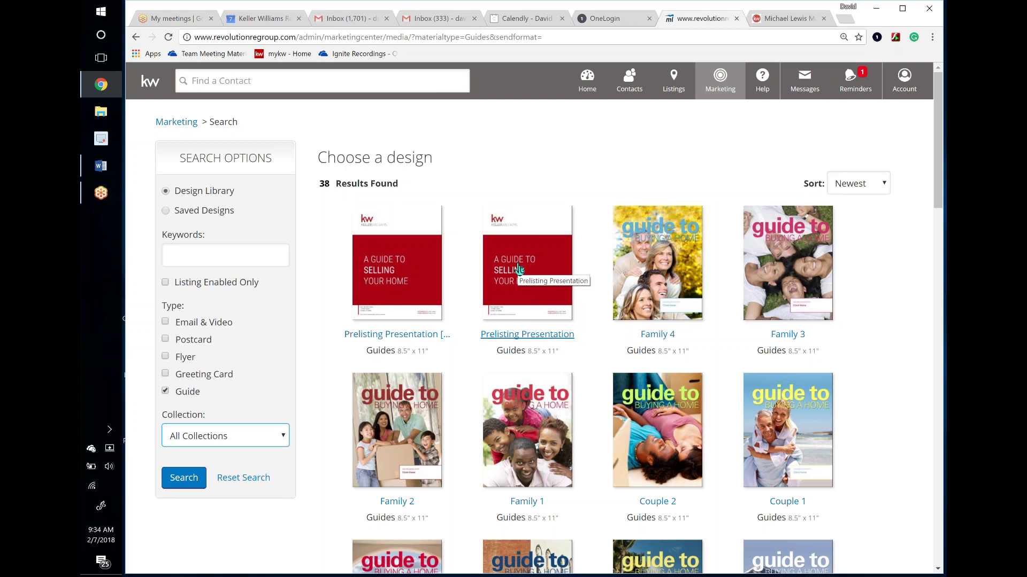
scroll(519, 270, "down", 15)
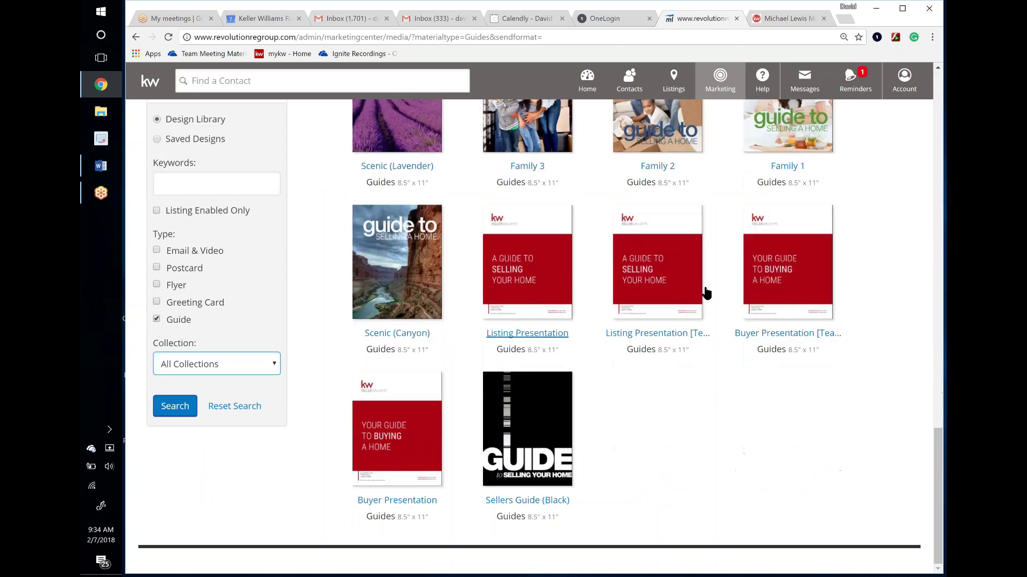
scroll(658, 465, "up", 3)
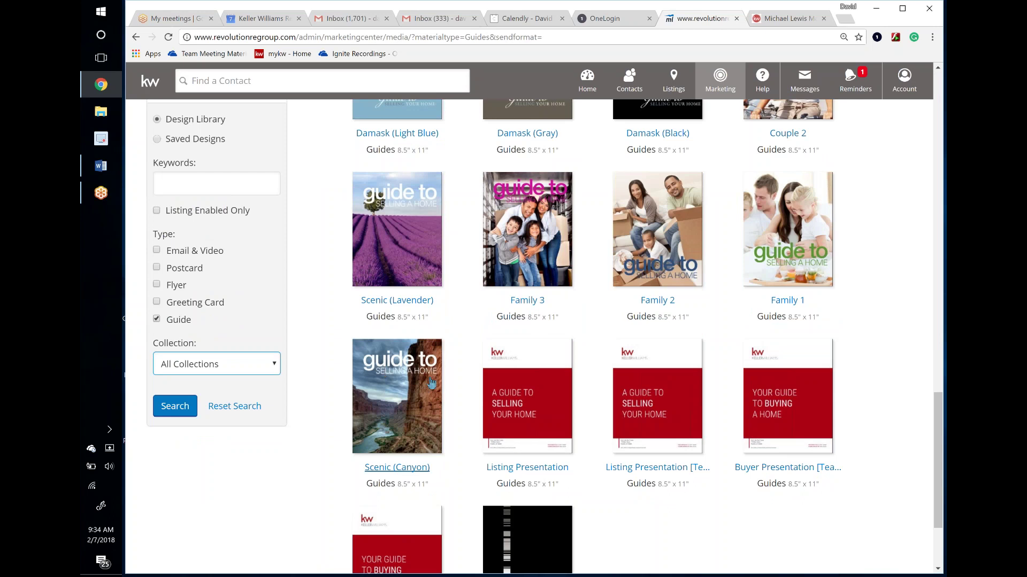
scroll(431, 381, "up", 20)
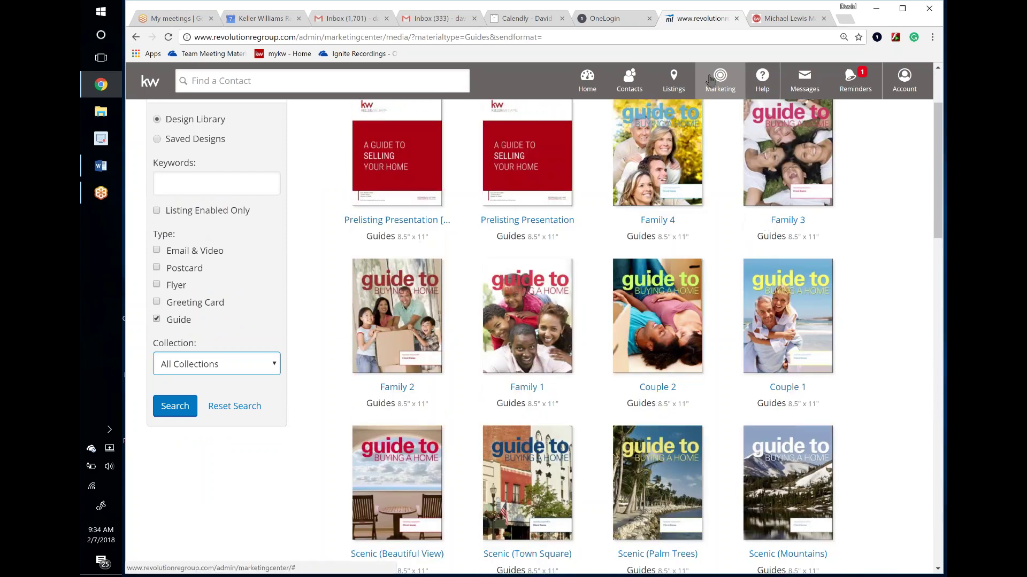
left_click(724, 85)
left_click(741, 118)
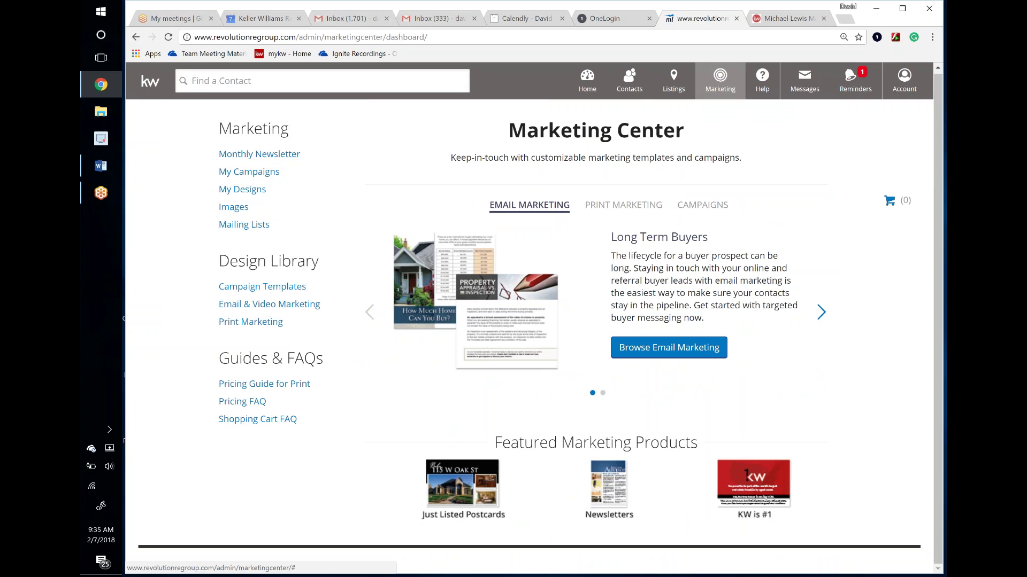
left_click(153, 82)
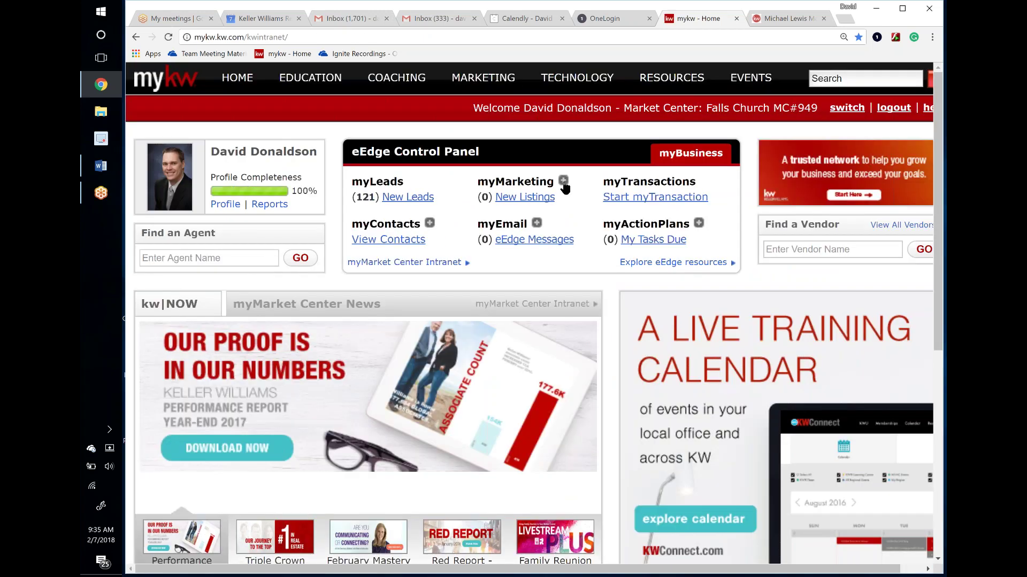
left_click(563, 182)
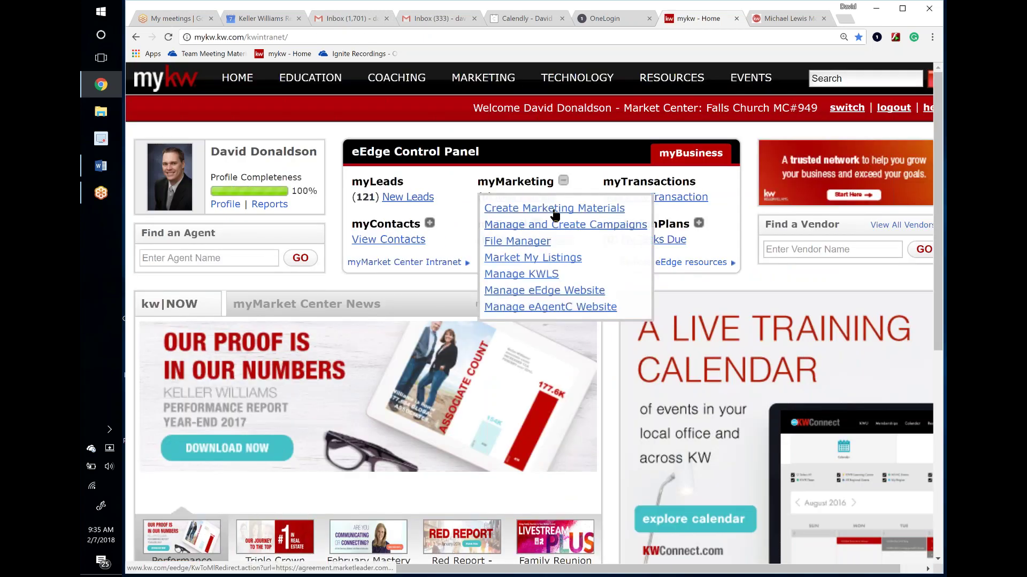
left_click(555, 211)
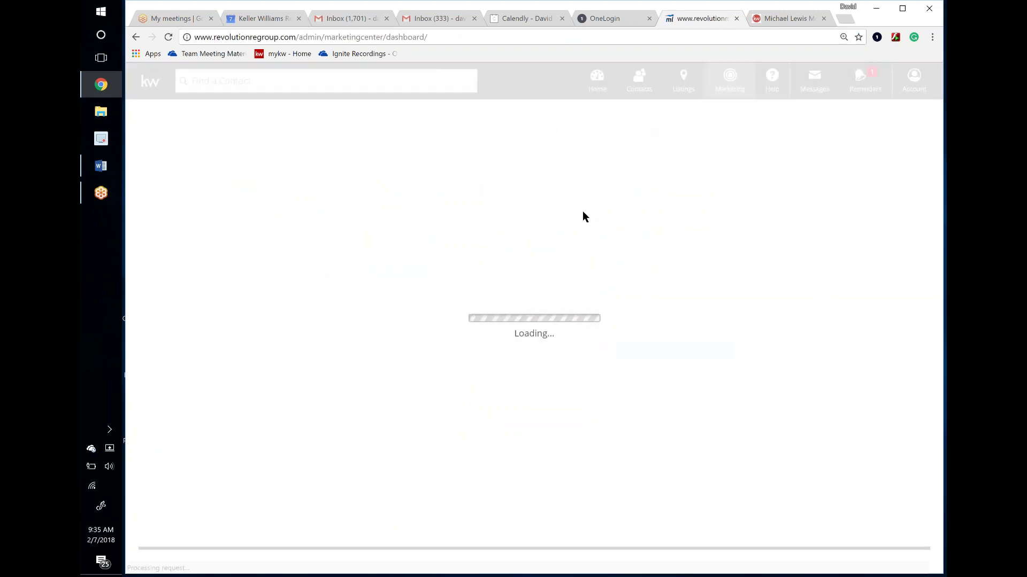
left_click_drag(490, 148, 693, 159)
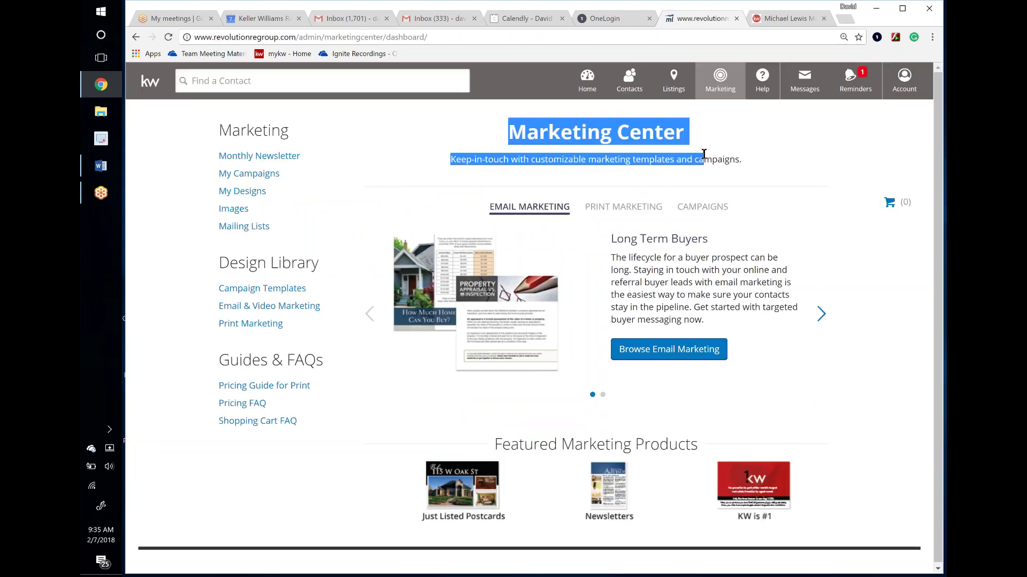
left_click(740, 158)
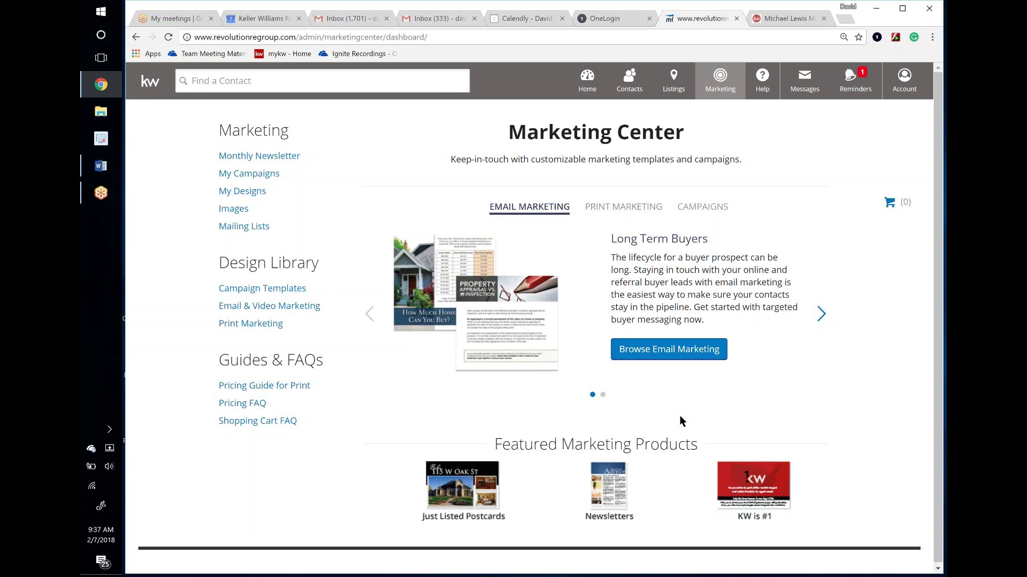
Open the design library and filter to the 7 Buyer Marketing flyers, toggling Listing Enabled Only on and off
left_click(680, 350)
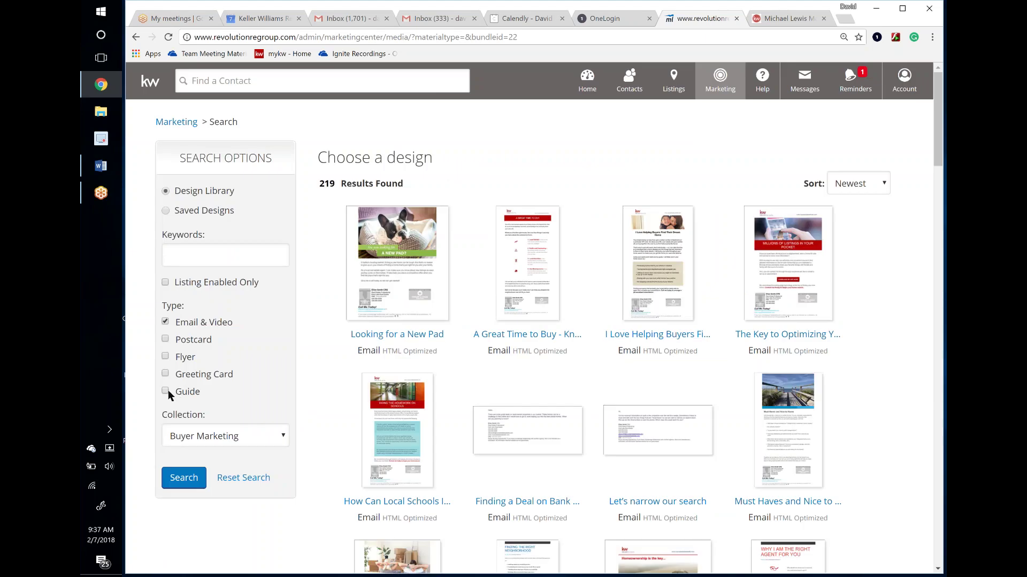
left_click(166, 357)
left_click(166, 322)
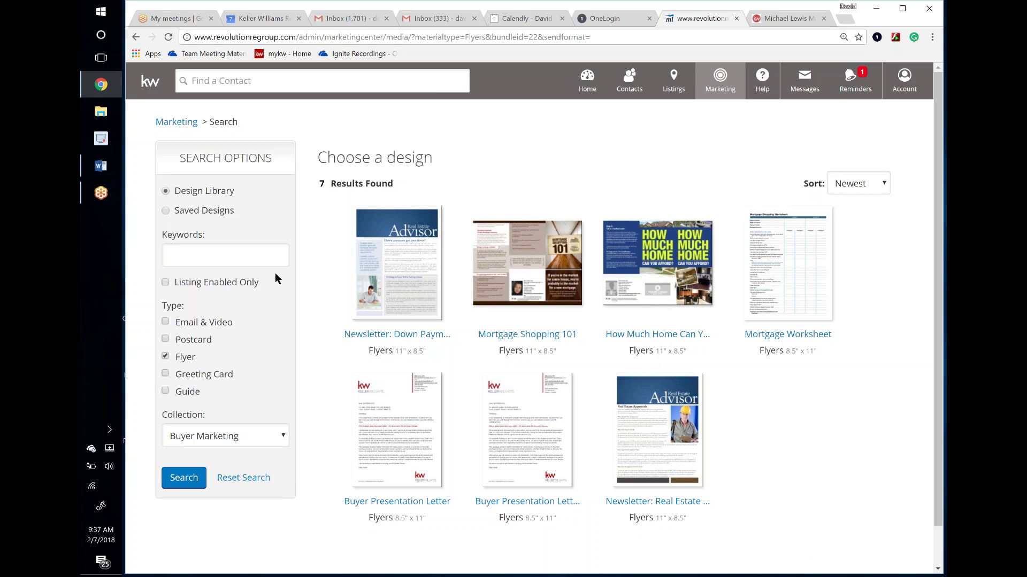
left_click(166, 283)
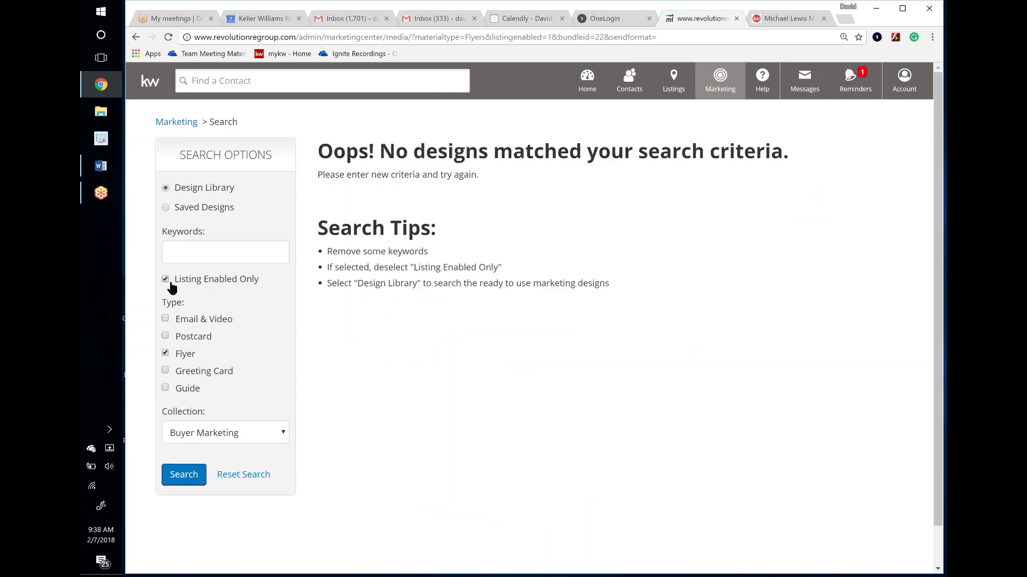
left_click(166, 280)
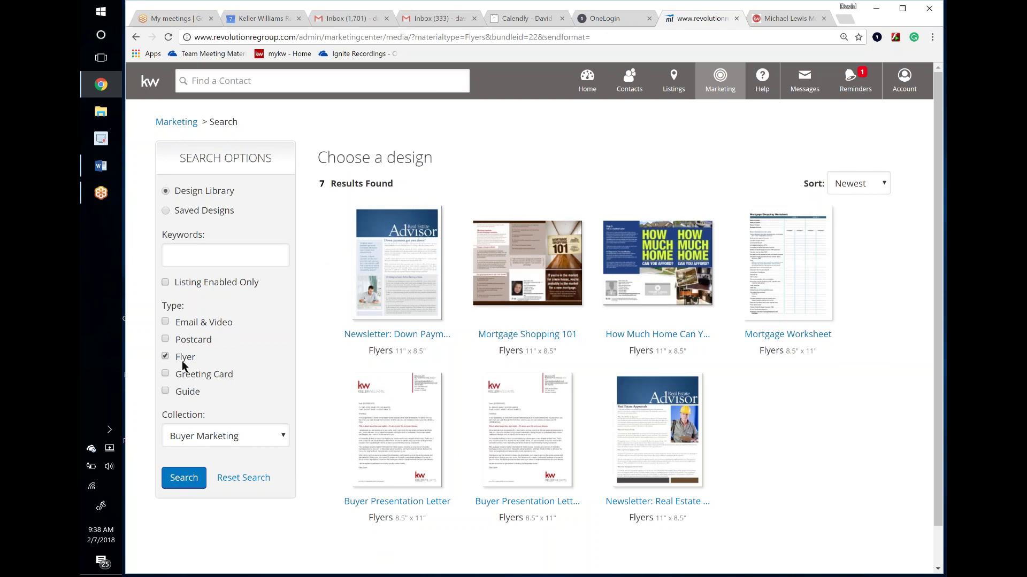
Search flyers in the Monthly Newsletter collection, which finds no designs, and reopen the collection list
left_click(223, 438)
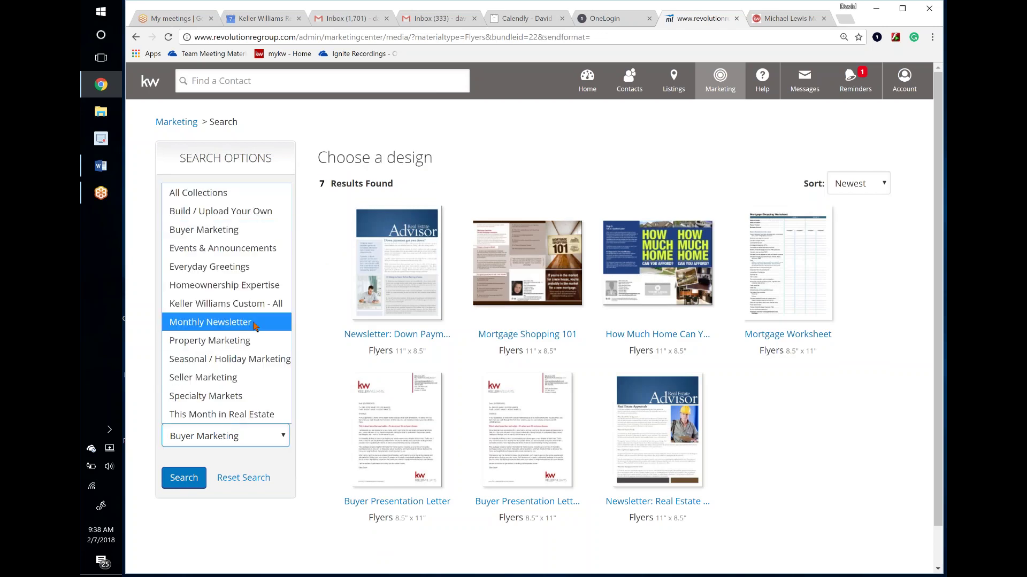
left_click(254, 323)
left_click(224, 433)
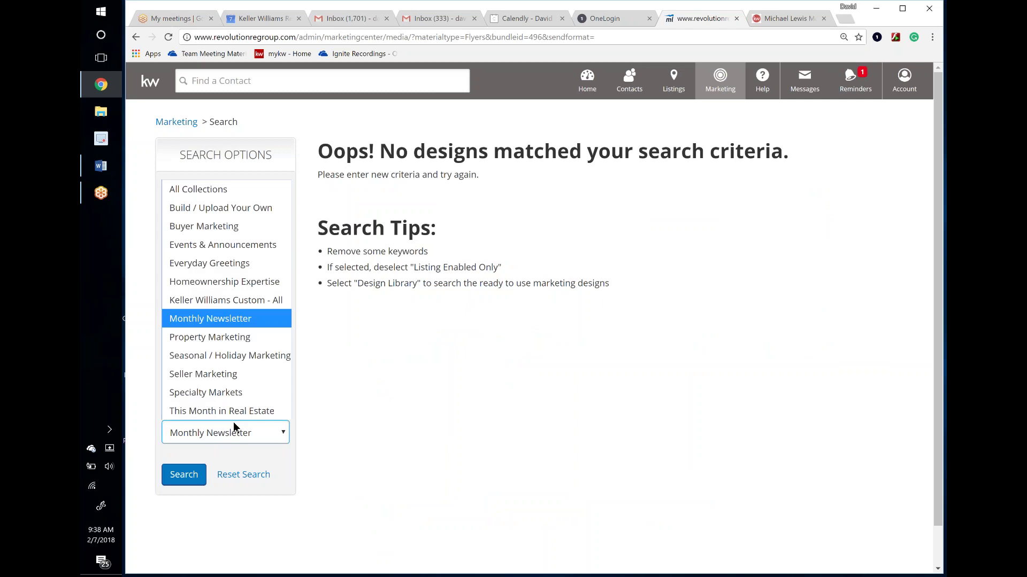
Browse flyers in the Build / Upload Your Own collection
left_click(223, 200)
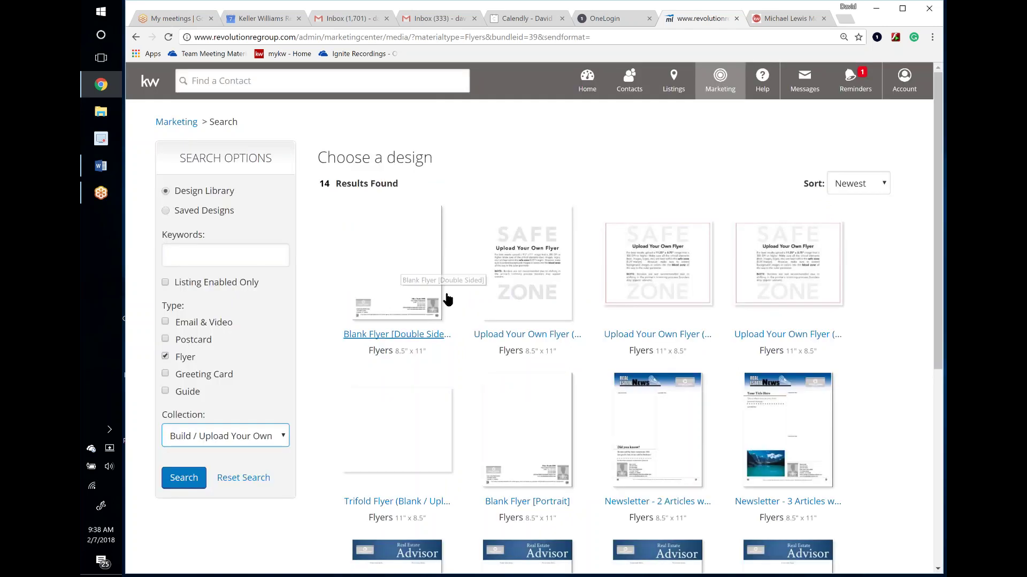
scroll(448, 300, "down", 5)
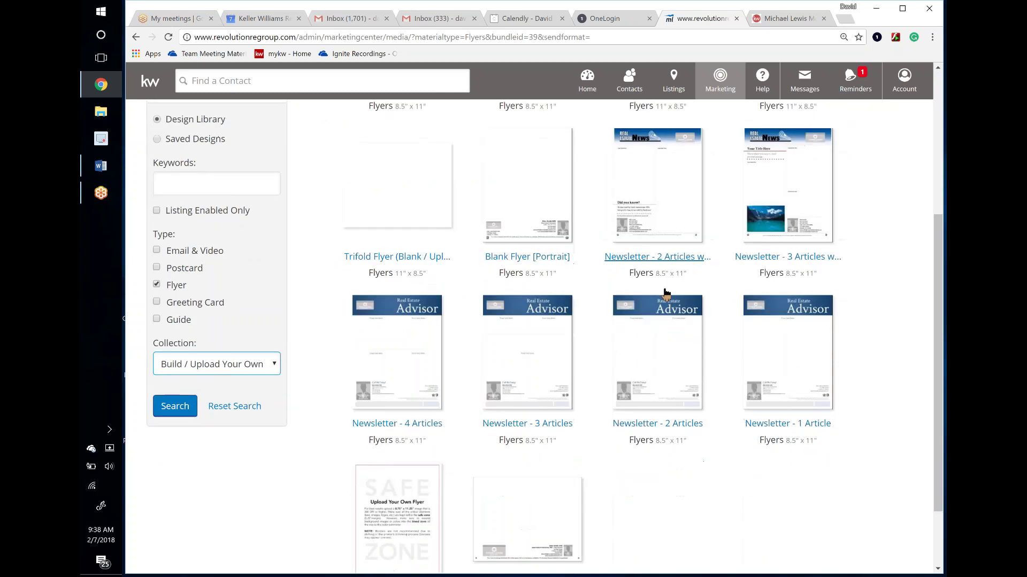
scroll(351, 259, "down", 2)
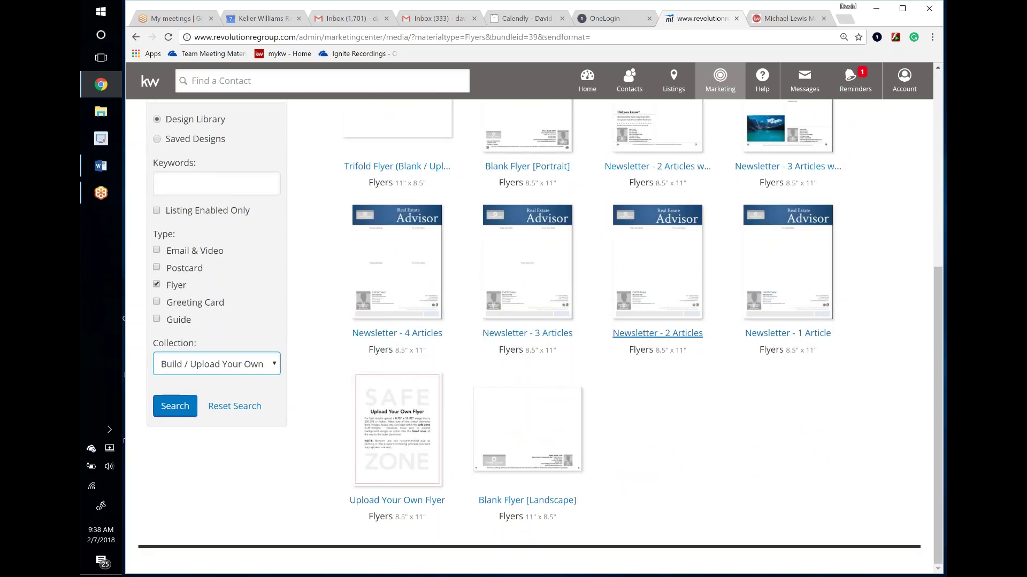
scroll(703, 416, "up", 2)
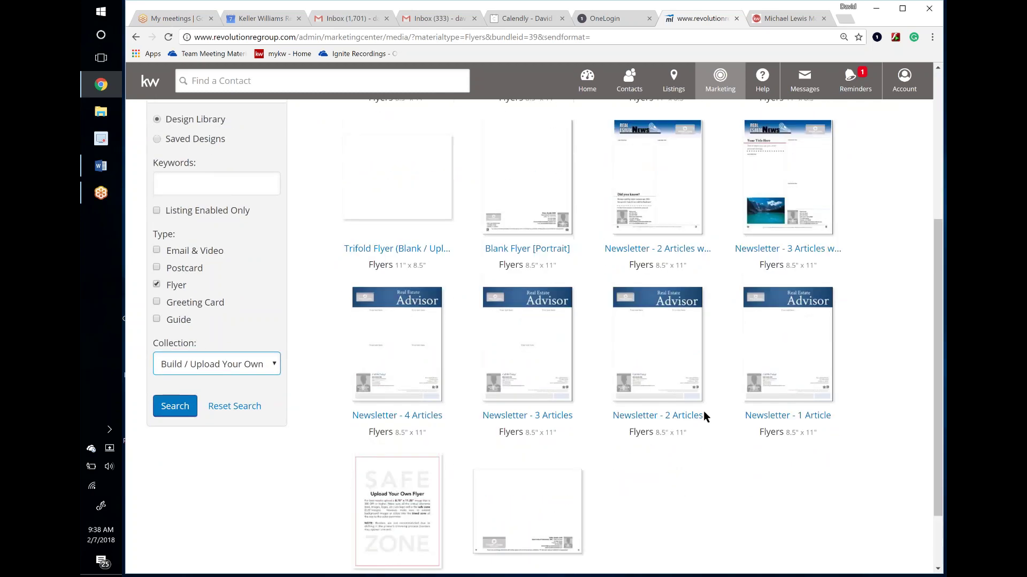
scroll(704, 416, "up", 1)
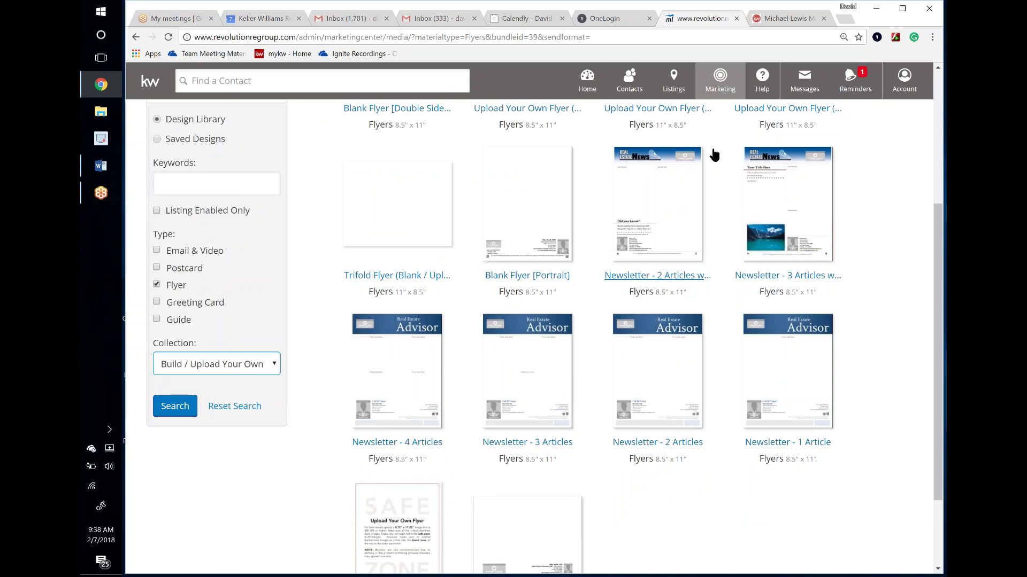
Switch to All Collections with Flyer rechecked, listing 150 designs like Your Local Expert and Apex - Ink
left_click(157, 285)
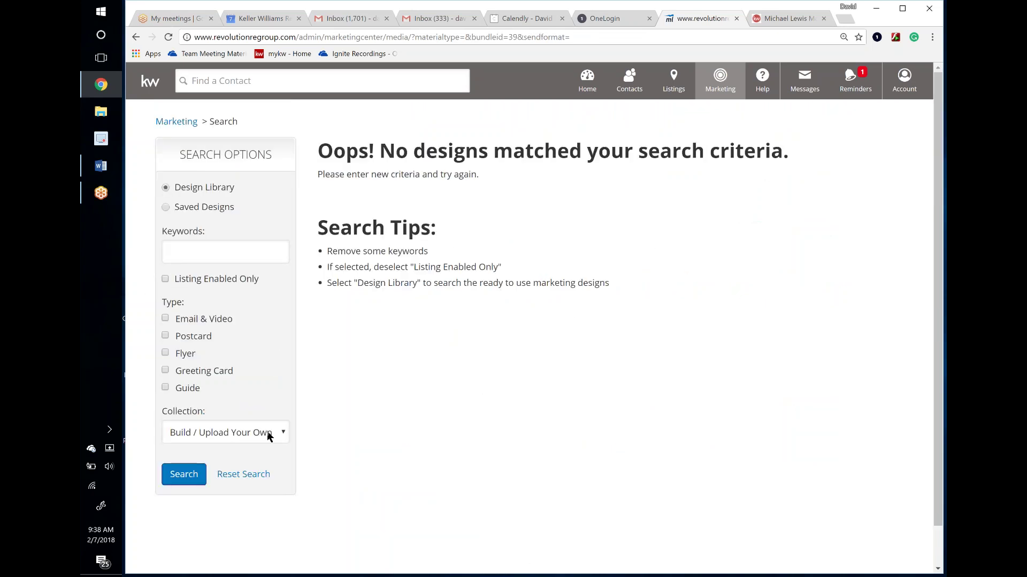
left_click(270, 433)
left_click(214, 190)
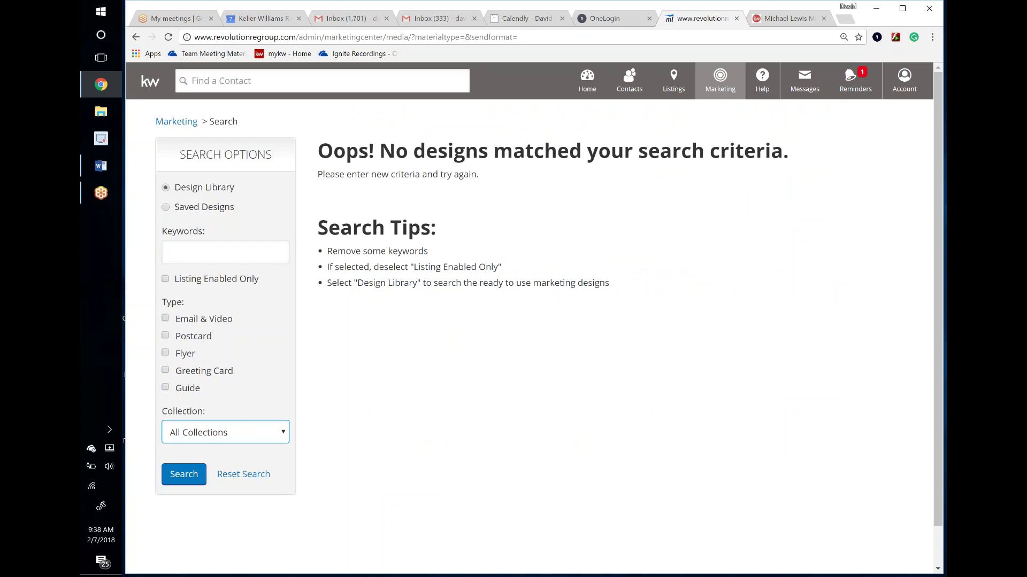
left_click(166, 353)
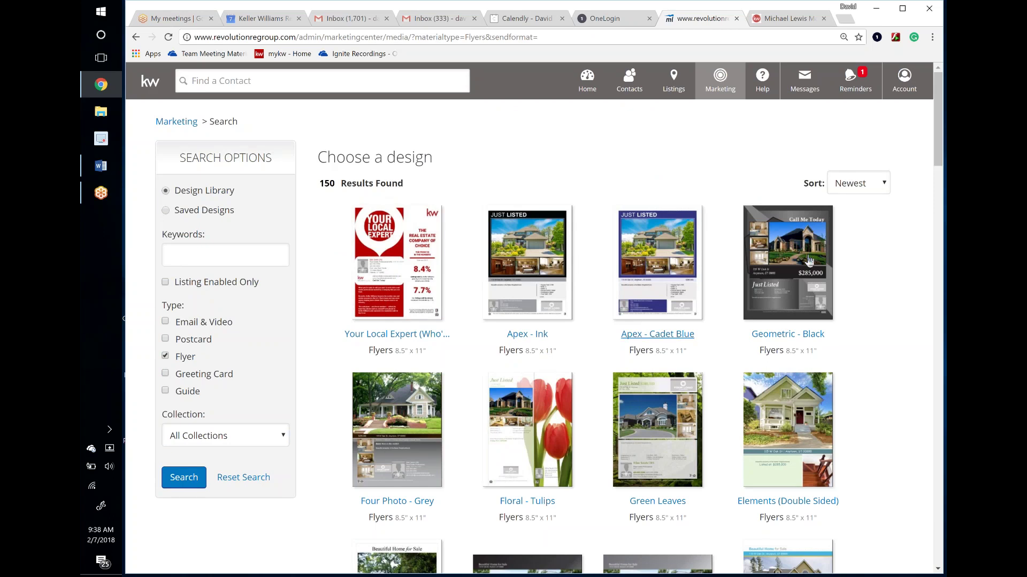
scroll(733, 424, "down", 2)
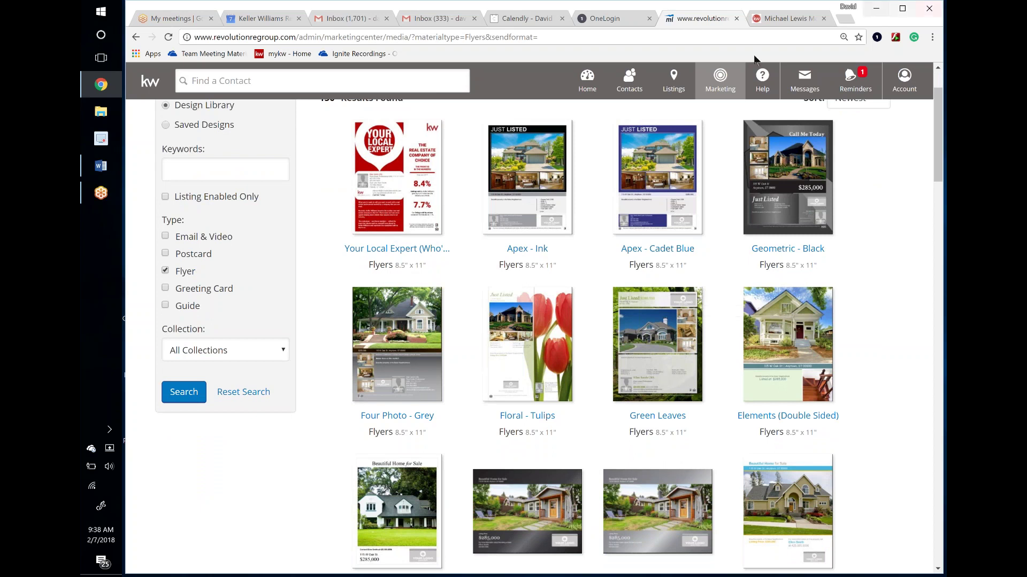
left_click(677, 90)
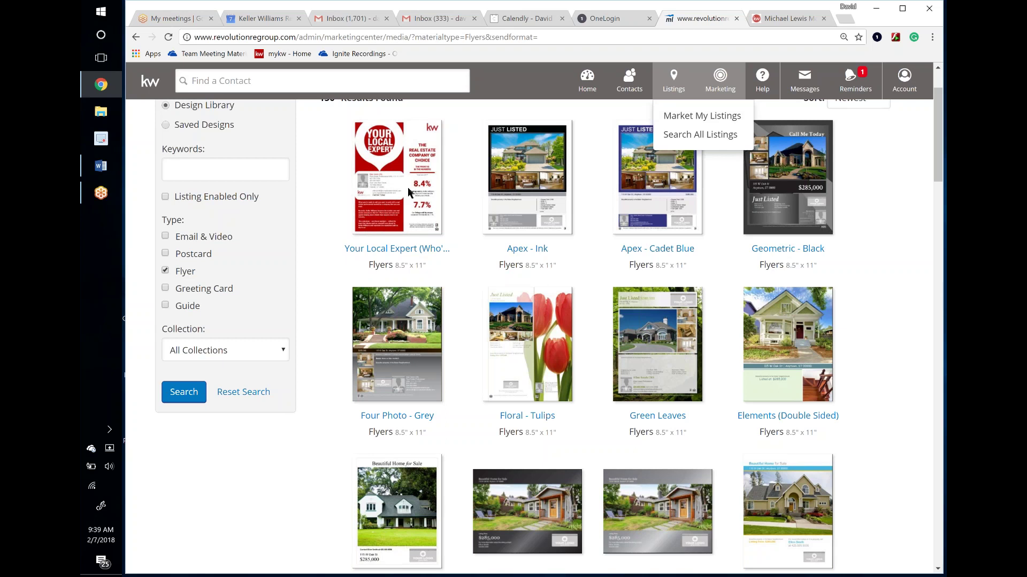
scroll(422, 198, "down", 5)
scroll(718, 310, "down", 2)
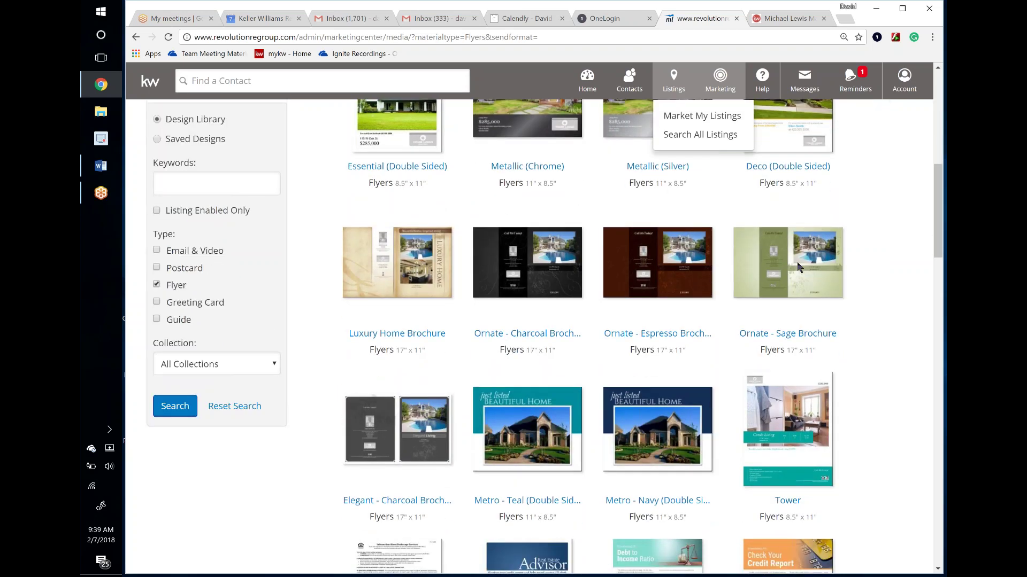
scroll(796, 264, "down", 5)
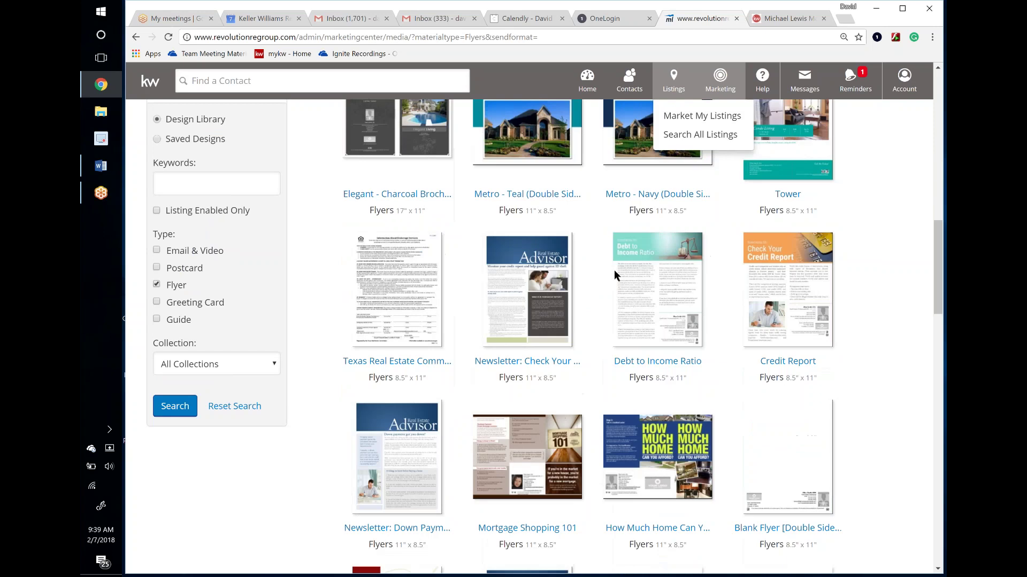
scroll(676, 277, "down", 3)
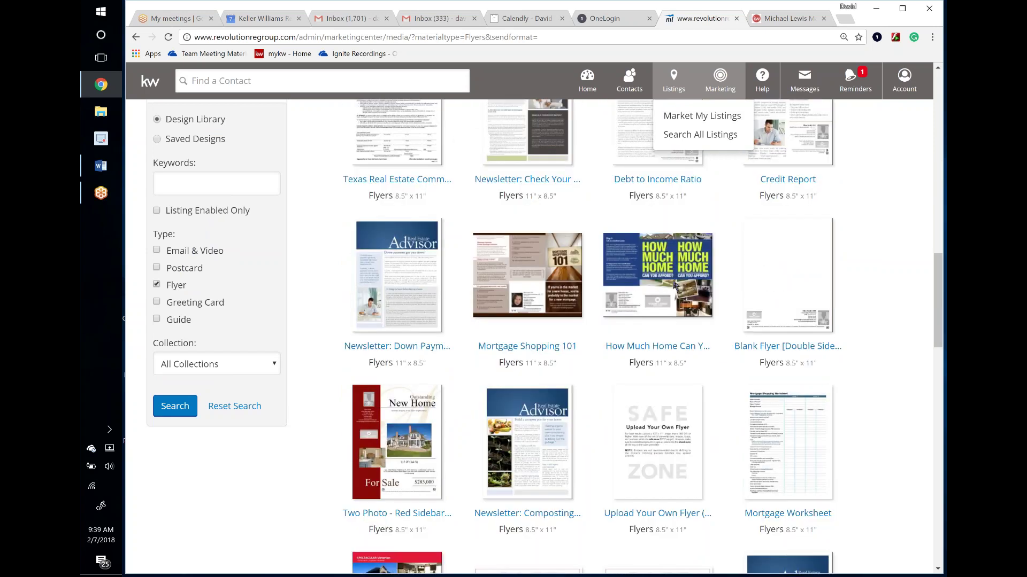
scroll(675, 285, "down", 3)
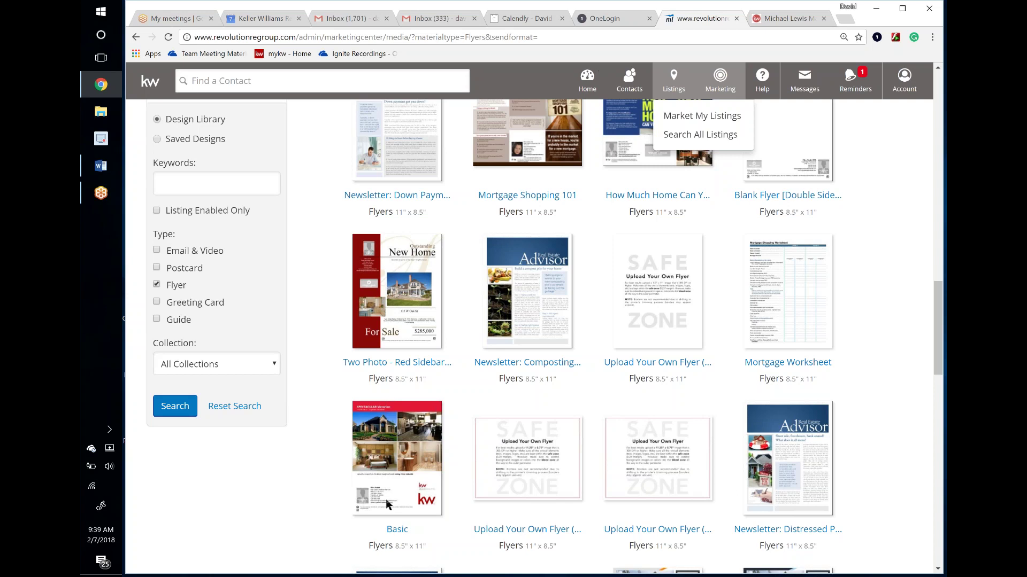
left_click(406, 529)
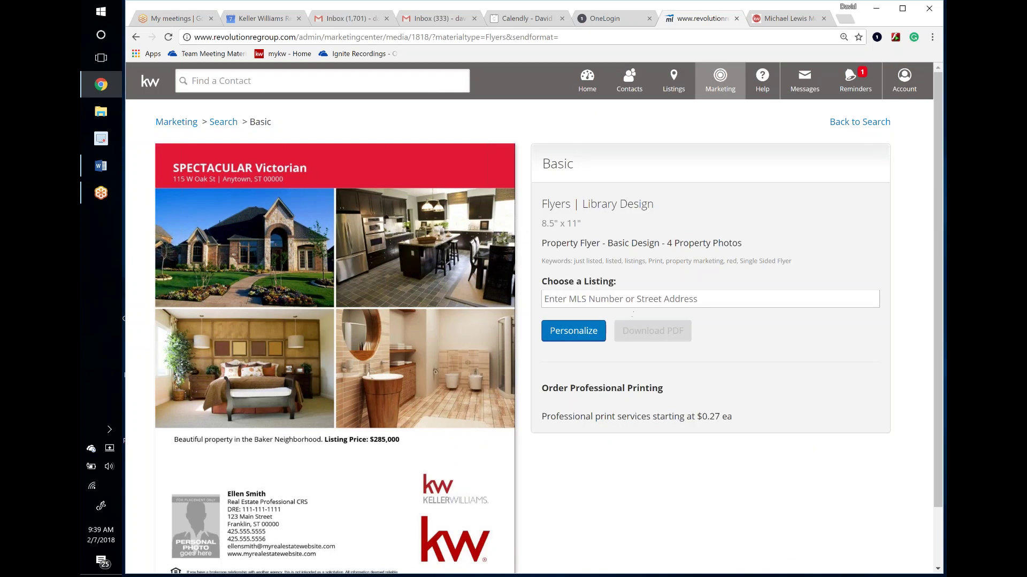
Start choosing a listing for the Basic flyer by MLS number or street address and view printing details
left_click(682, 299)
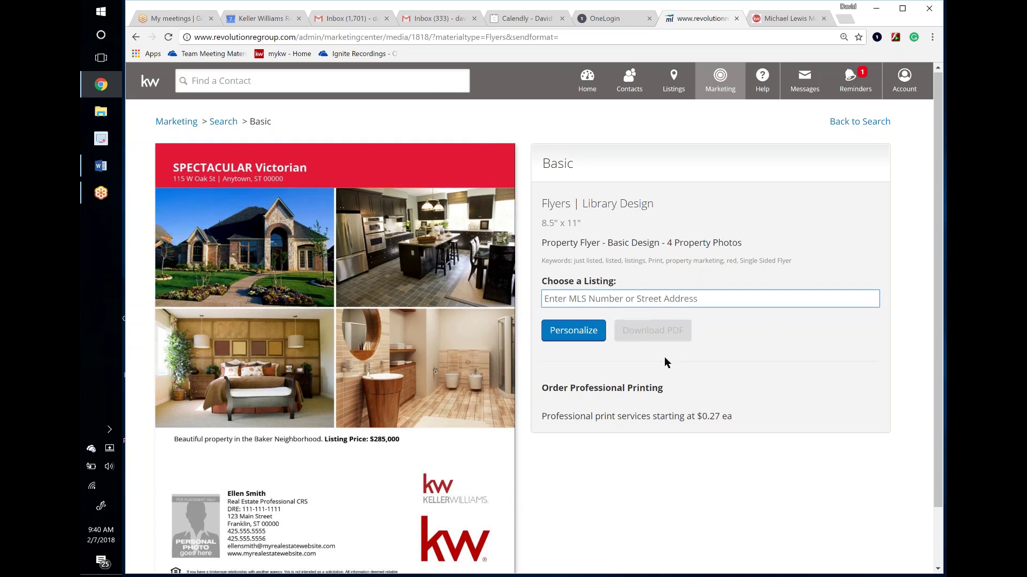
scroll(664, 358, "down", 1)
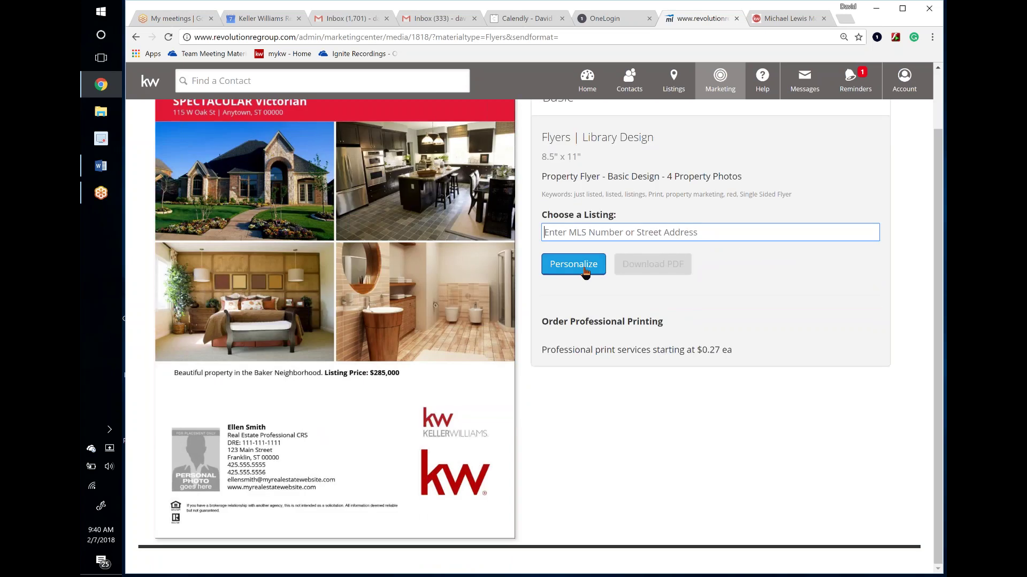
left_click(586, 272)
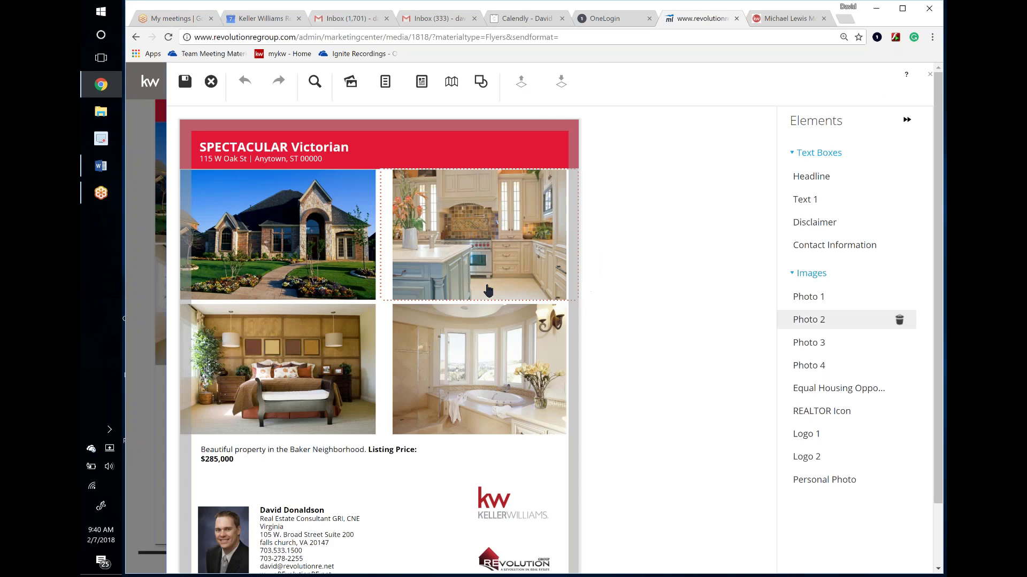
left_click(513, 356)
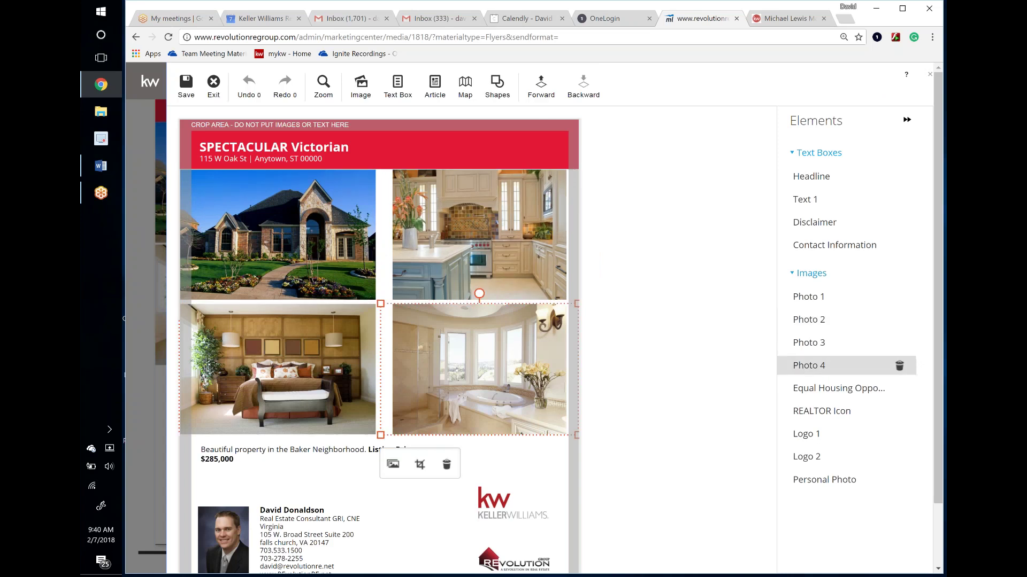
left_click(308, 264)
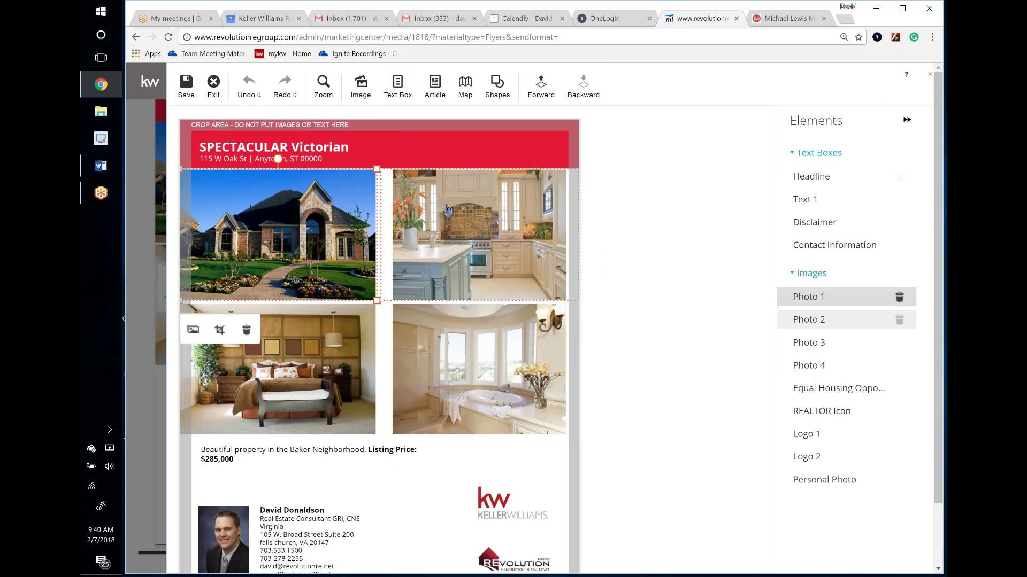
scroll(834, 320, "down", 3)
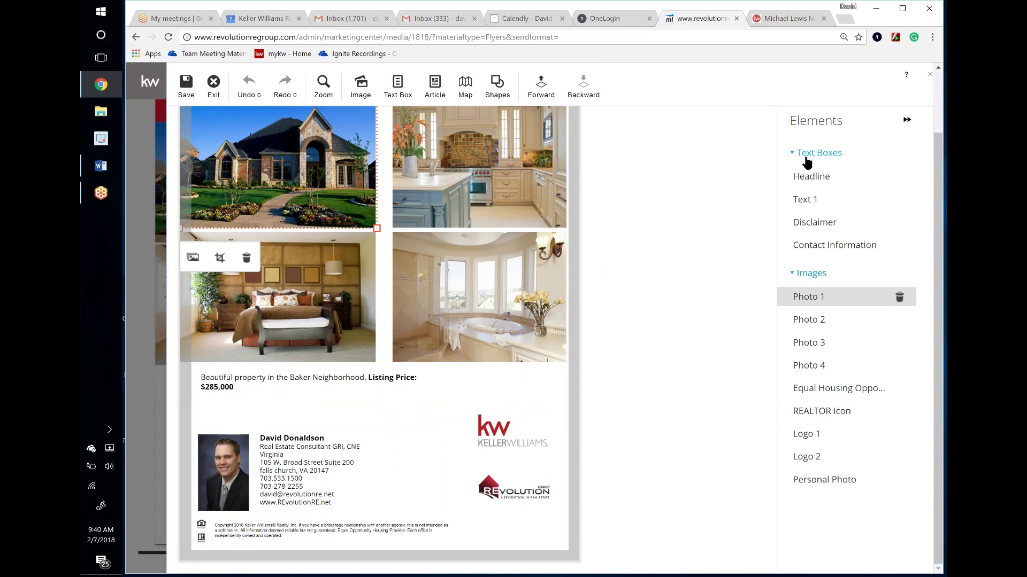
left_click(811, 222)
left_click(820, 245)
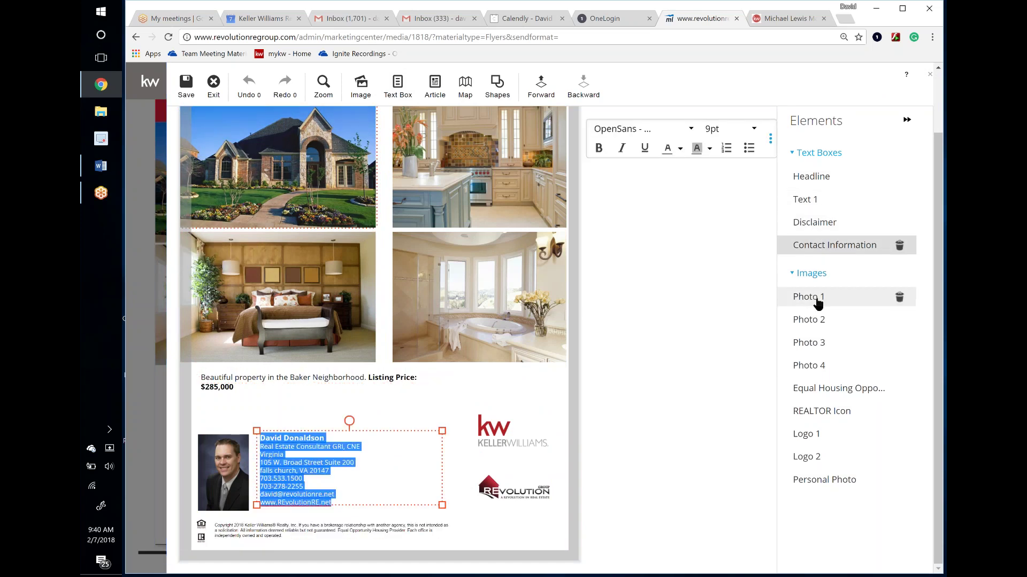
left_click(817, 304)
left_click(390, 306)
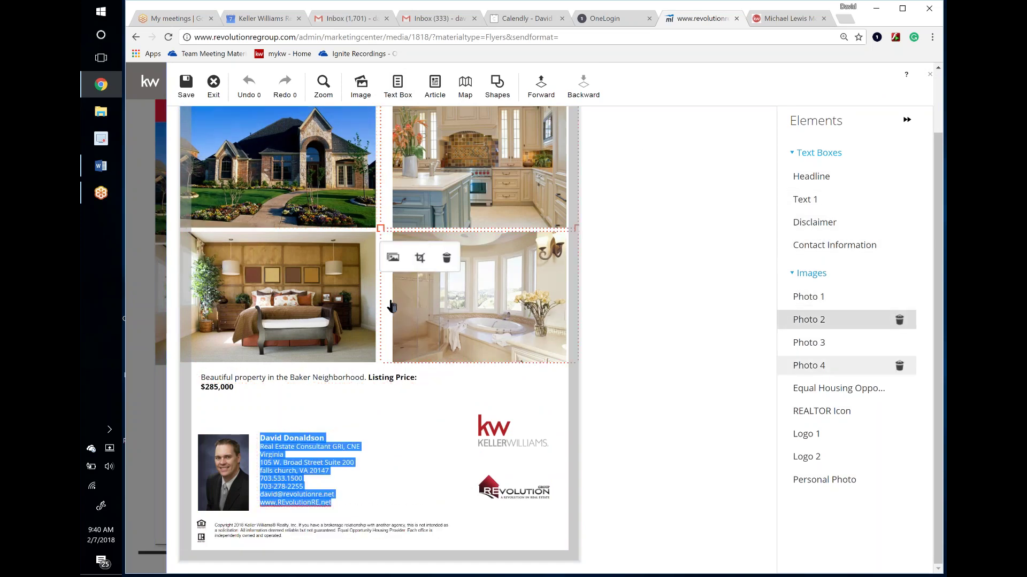
scroll(391, 306, "up", 2)
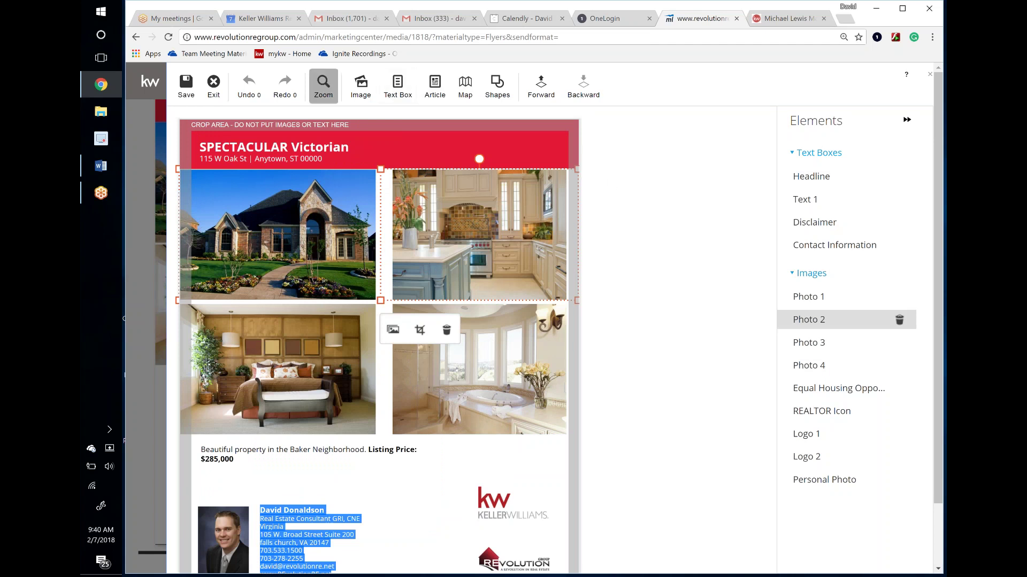
left_click(213, 85)
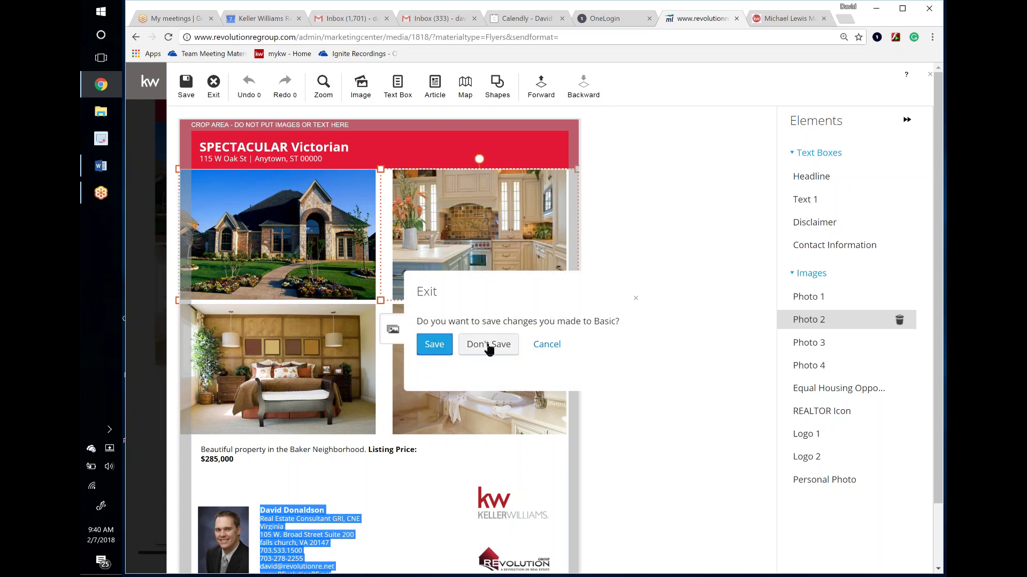
left_click(514, 343)
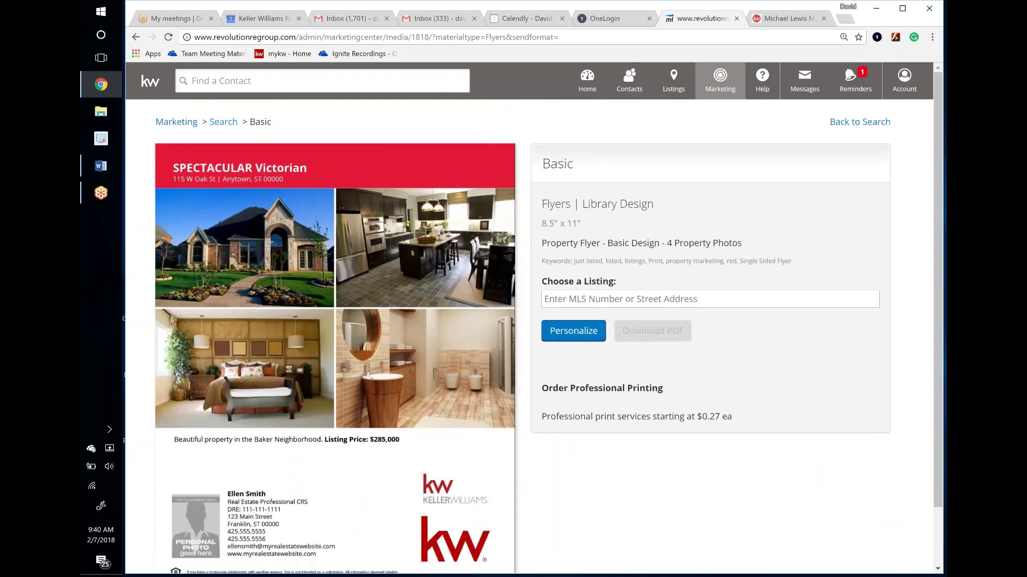
Return to the dashboard, open Print Marketing, and browse the 181 Property Marketing postcard designs
left_click(184, 126)
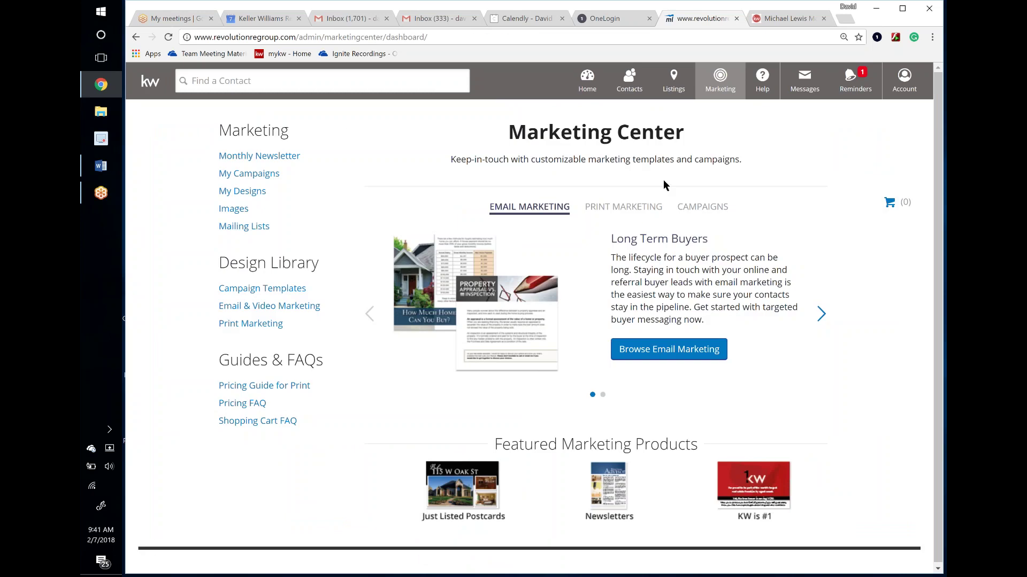
left_click(644, 214)
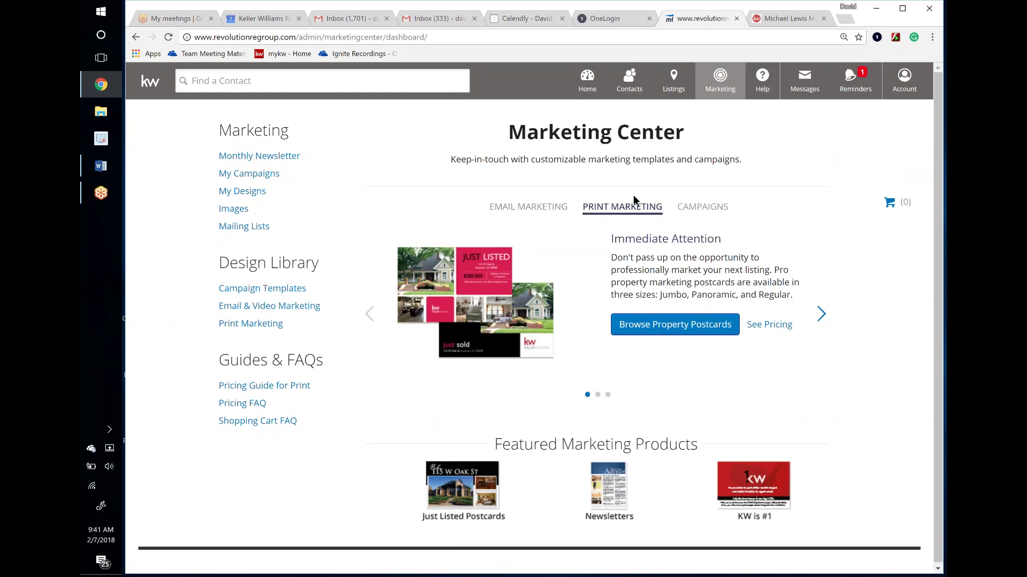
left_click(669, 327)
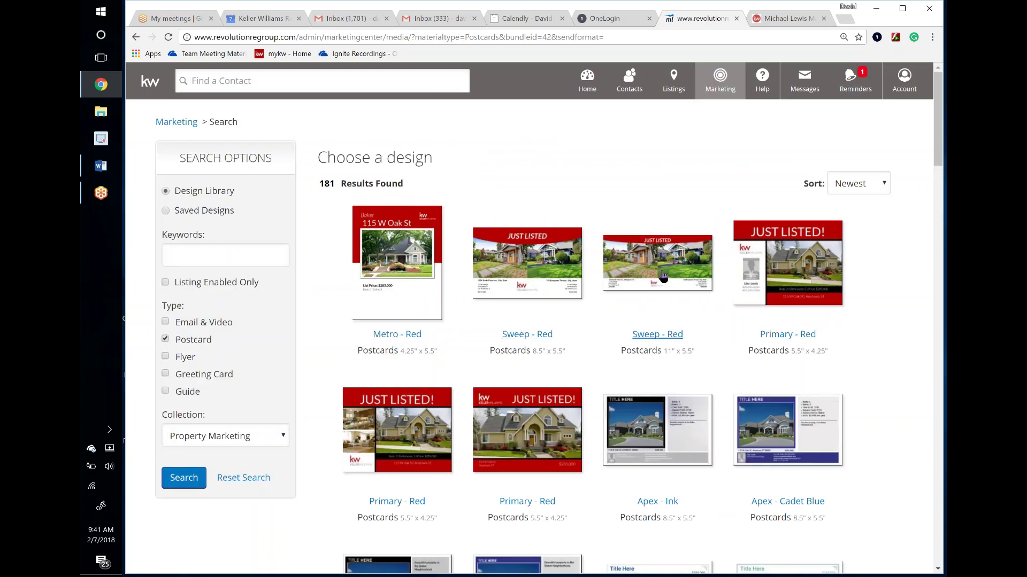
scroll(591, 332, "down", 2)
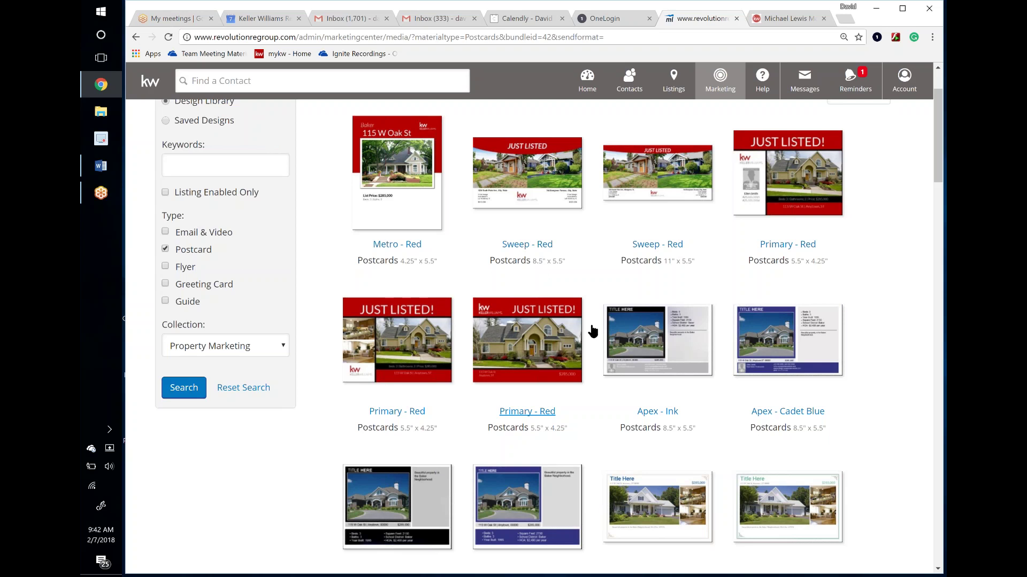
scroll(486, 244, "down", 5)
scroll(486, 249, "down", 13)
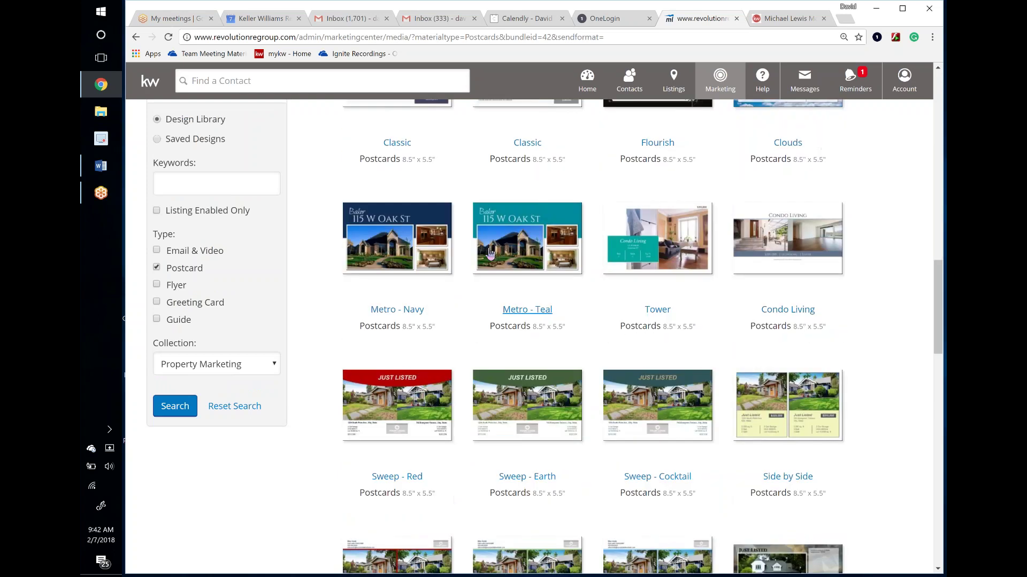
scroll(490, 254, "up", 18)
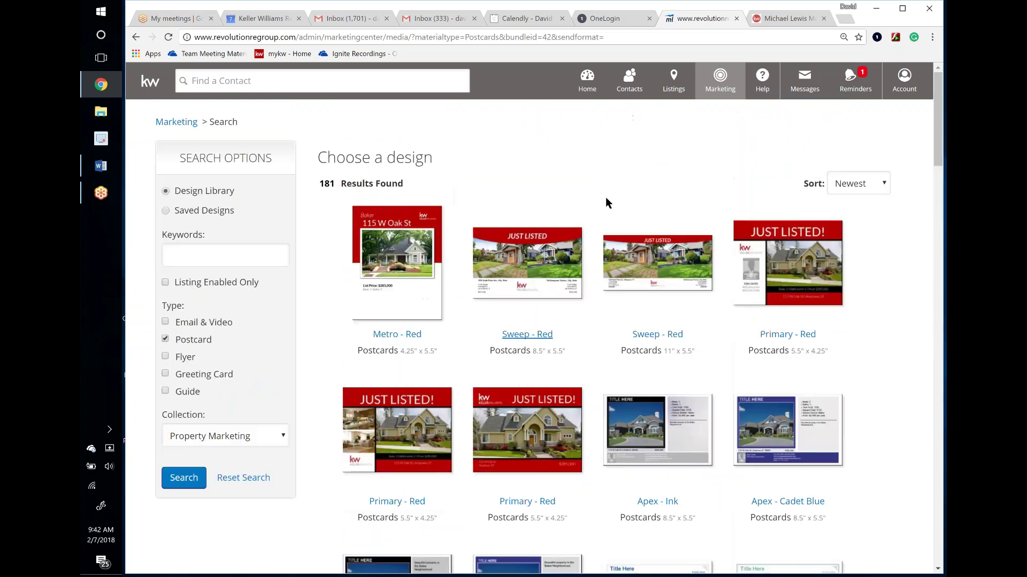
left_click(190, 122)
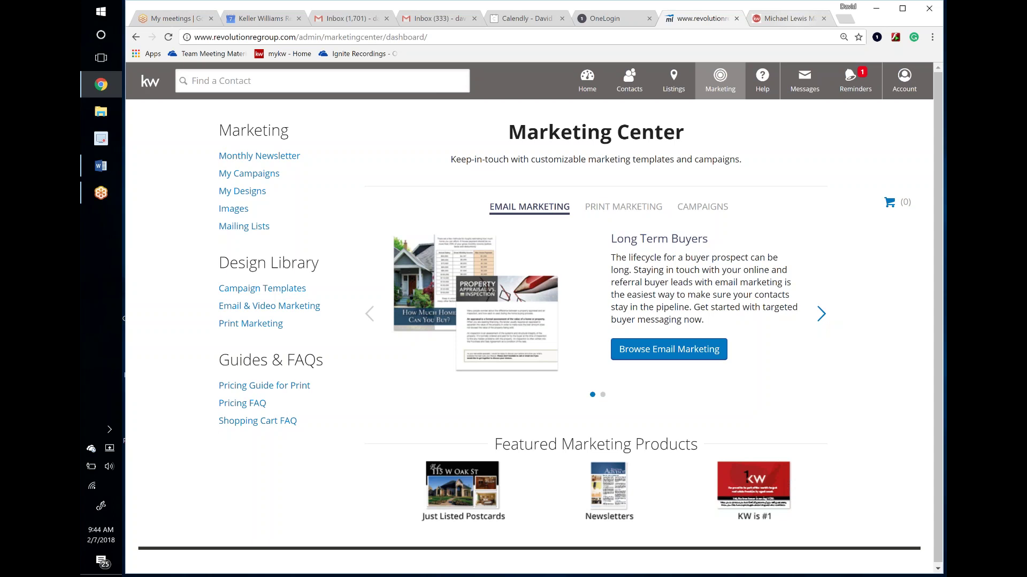
Switch to the Michael Lewis Marketing Suite tab showing door hangers, flyers and postcards
left_click(785, 19)
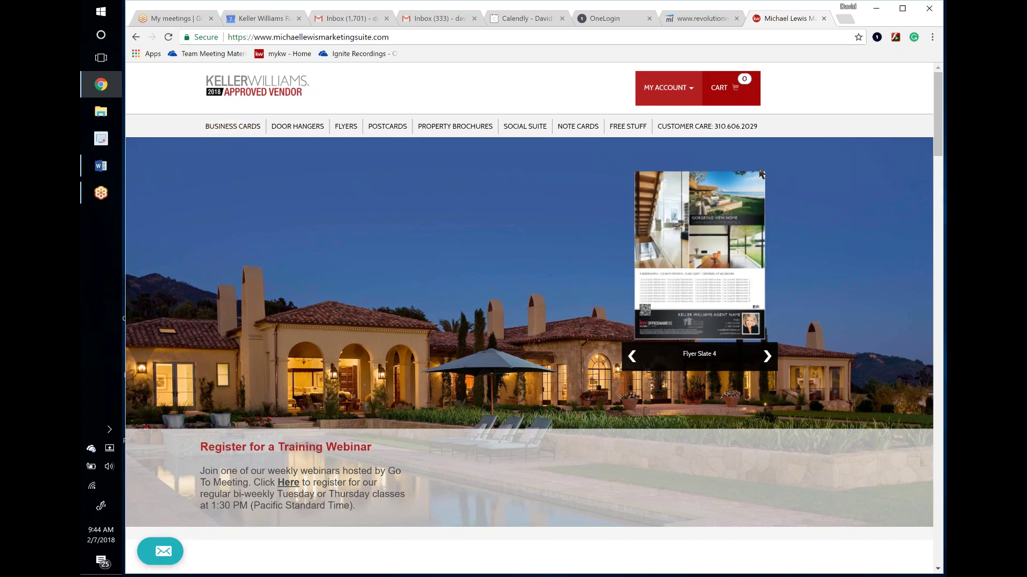
Open the business card catalogue and pick Red Series from the PLEASE SELECT series list
left_click(690, 102)
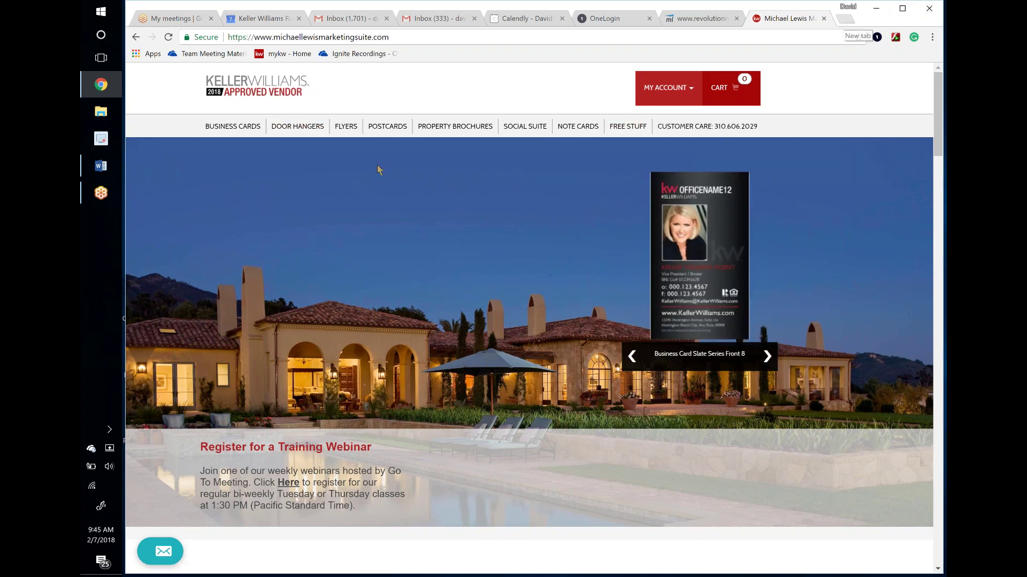
left_click(239, 127)
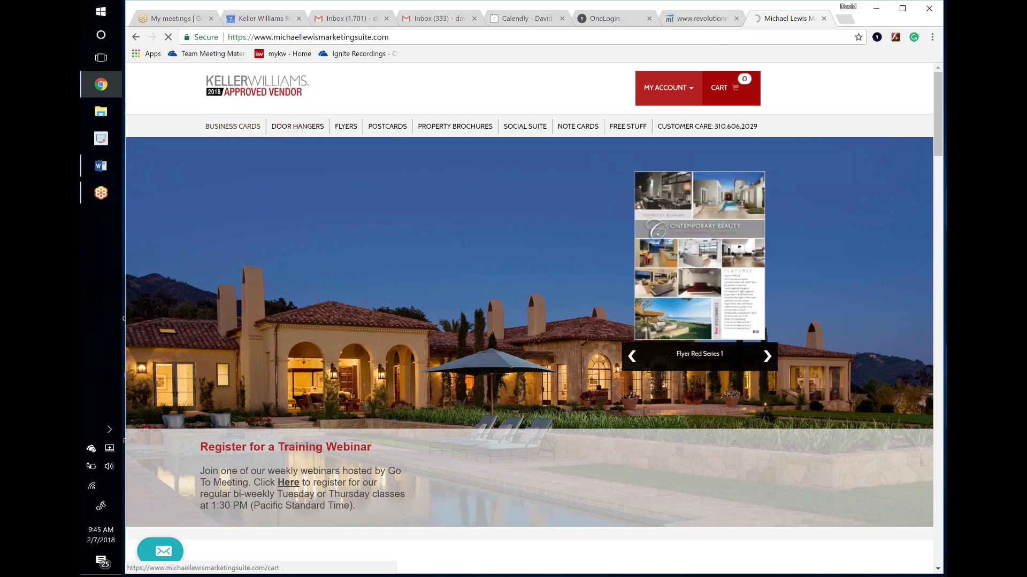
left_click(695, 80)
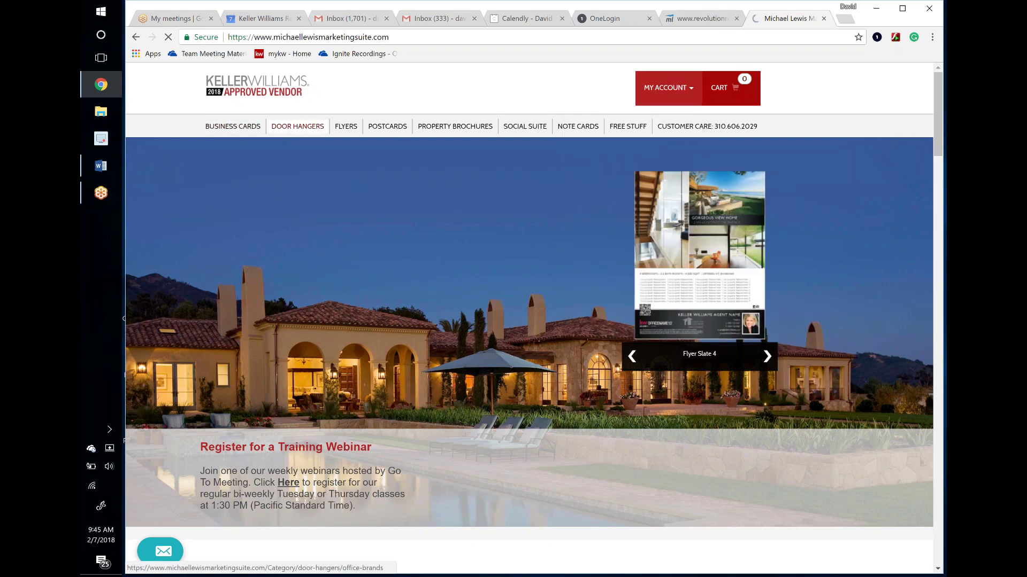
scroll(344, 229, "down", 3)
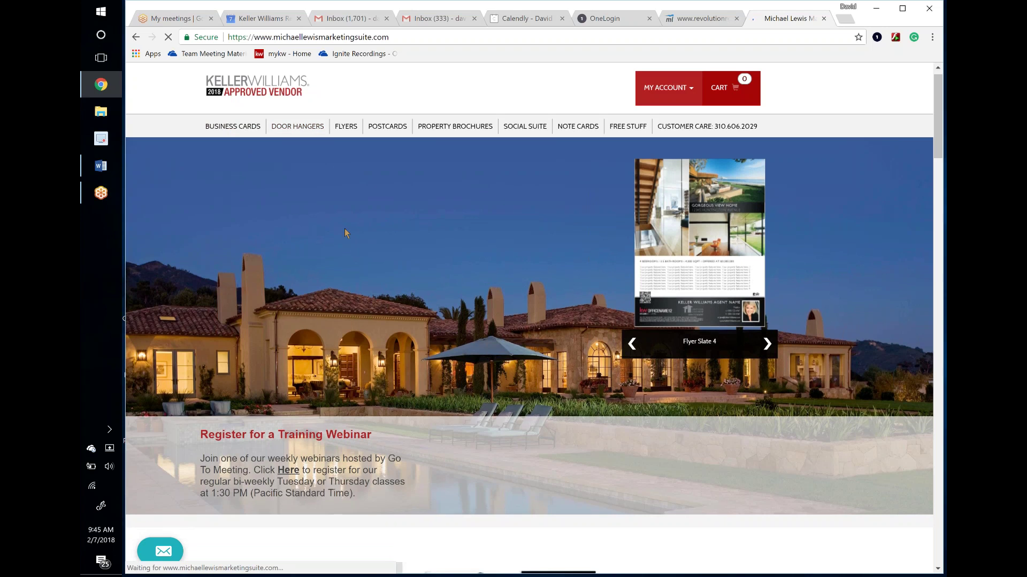
scroll(345, 234, "down", 4)
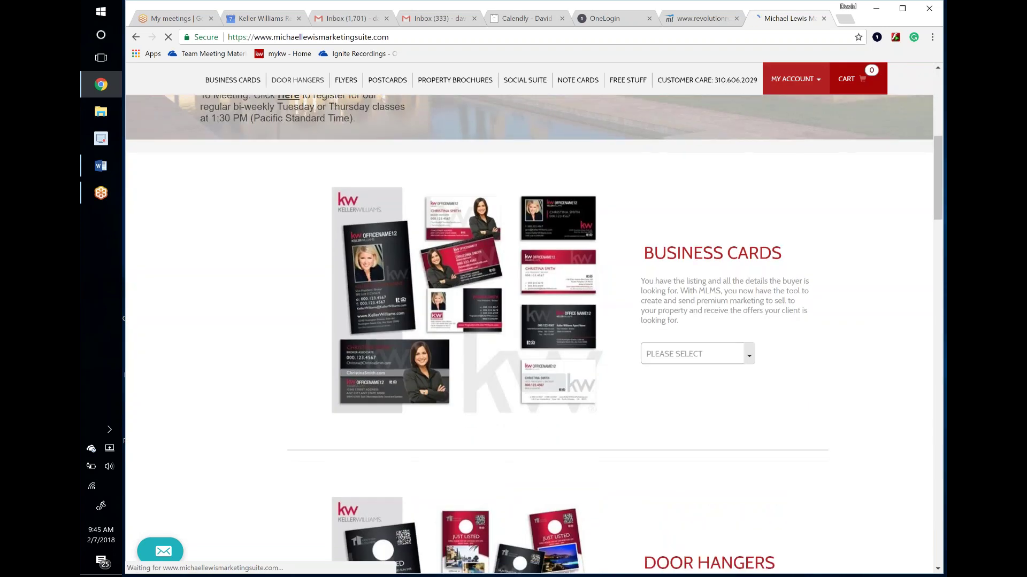
left_click(695, 353)
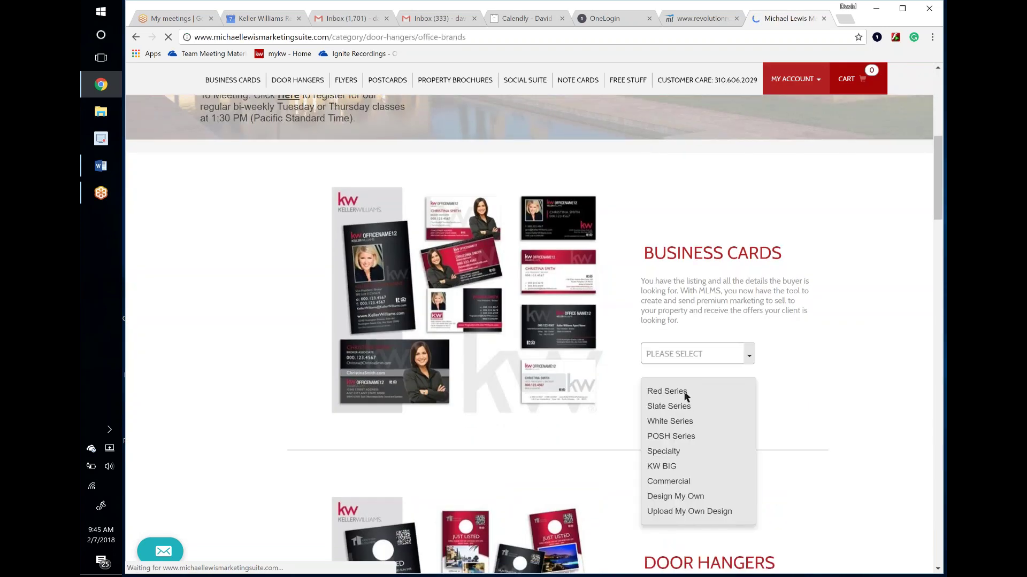
left_click(685, 391)
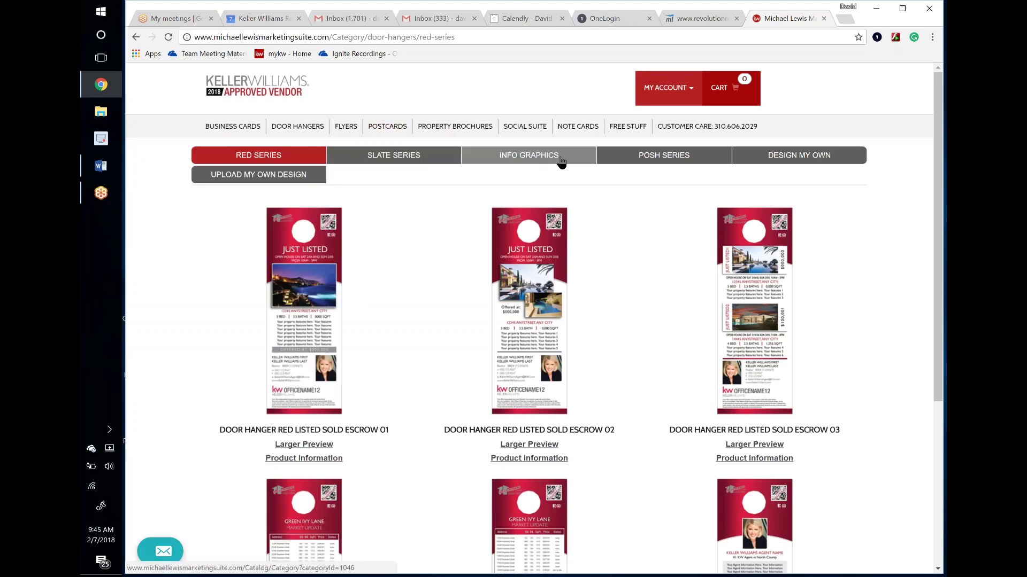
Show the POSH Series door hangers, Door Hanger Posh 01 through 03
left_click(665, 164)
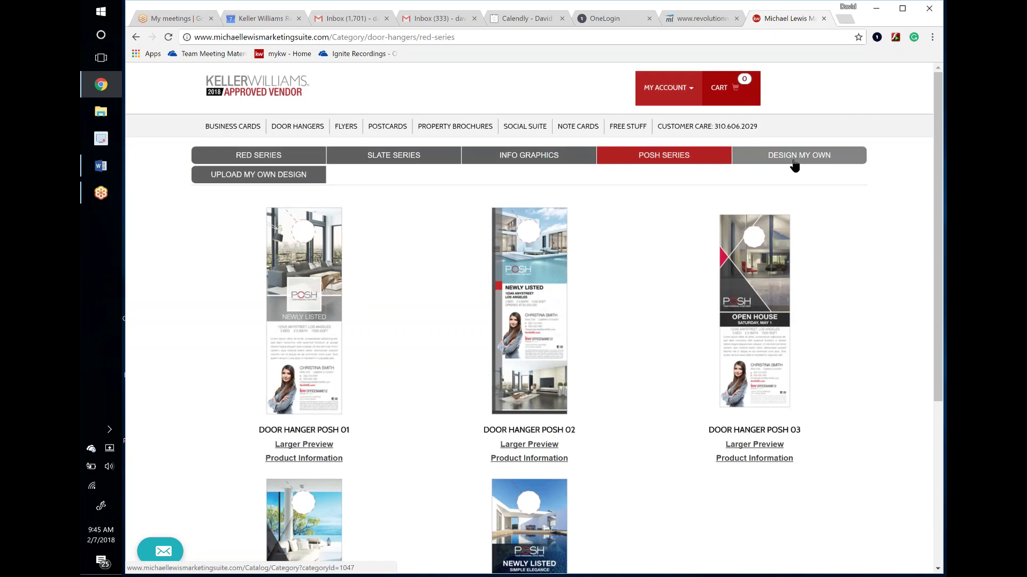
scroll(753, 299, "down", 1)
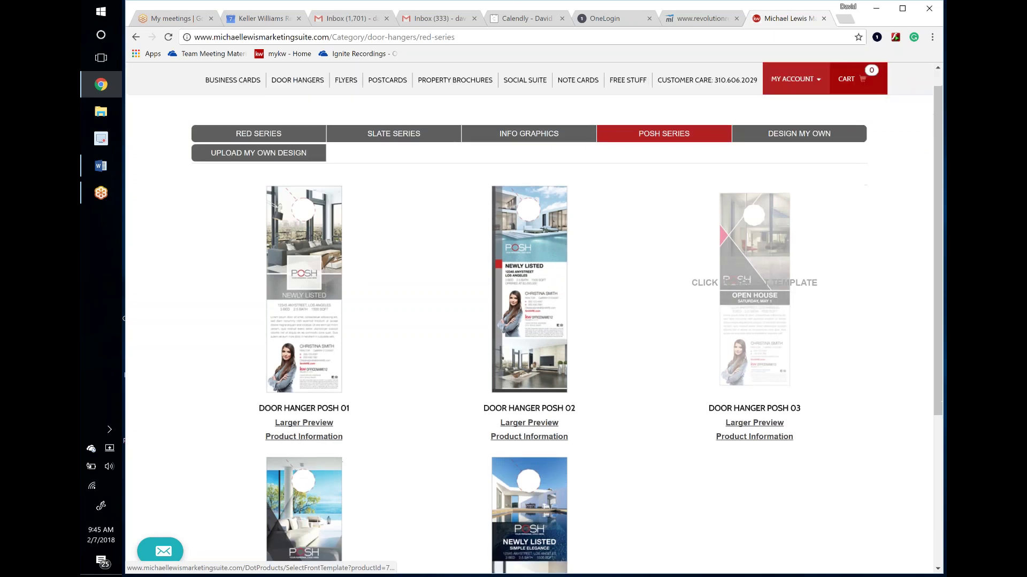
scroll(511, 188, "up", 1)
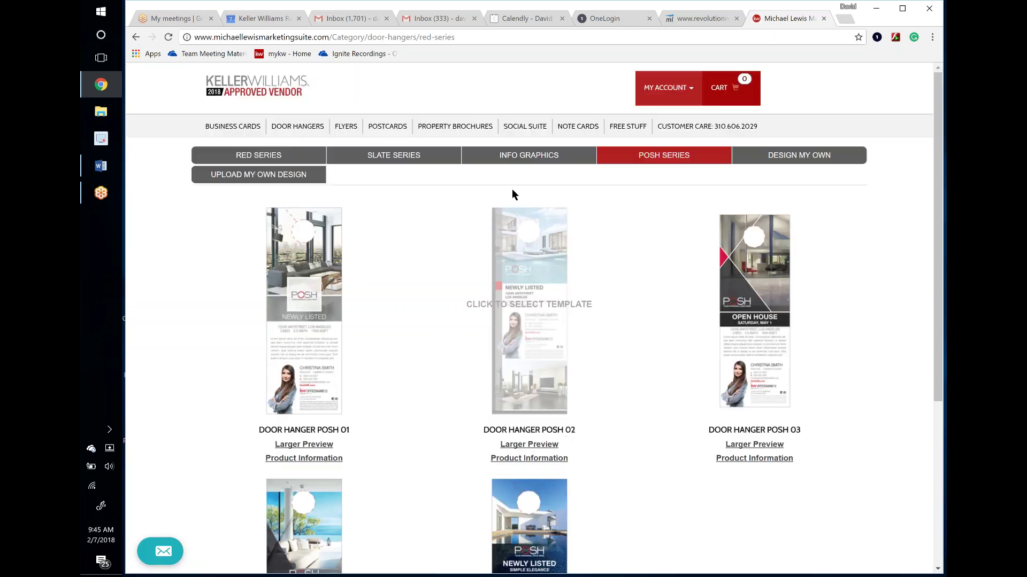
Browse the business card templates, then open the Red Series property brochures like Outside Red 01
left_click(238, 132)
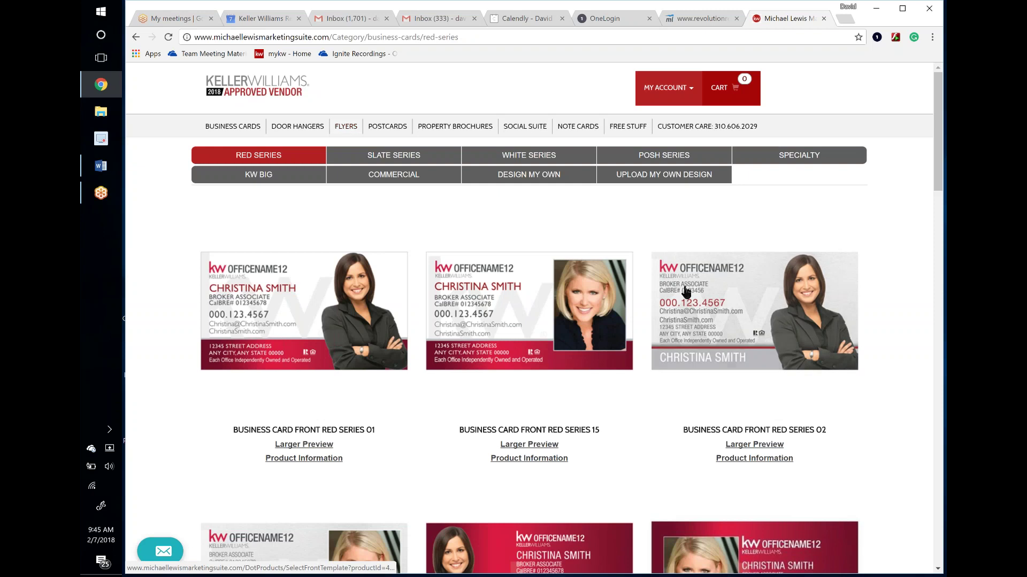
scroll(692, 308, "down", 7)
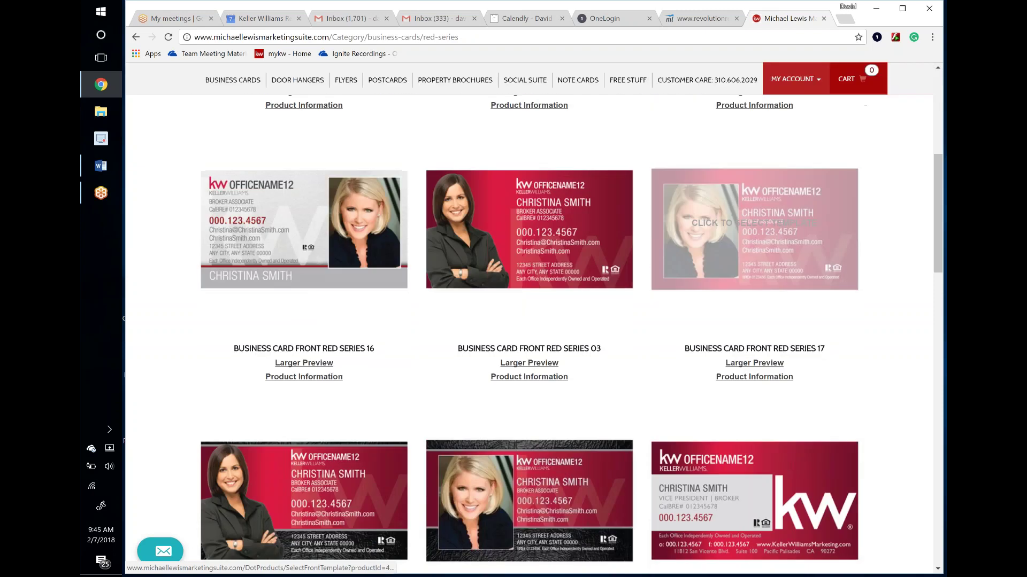
scroll(806, 367, "up", 7)
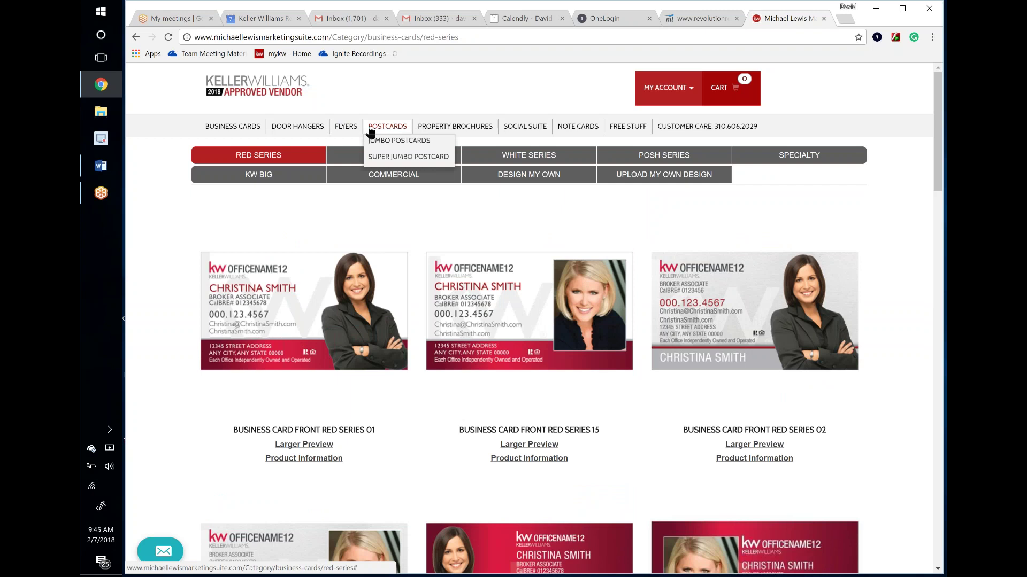
mouse_move(384, 131)
left_click(441, 128)
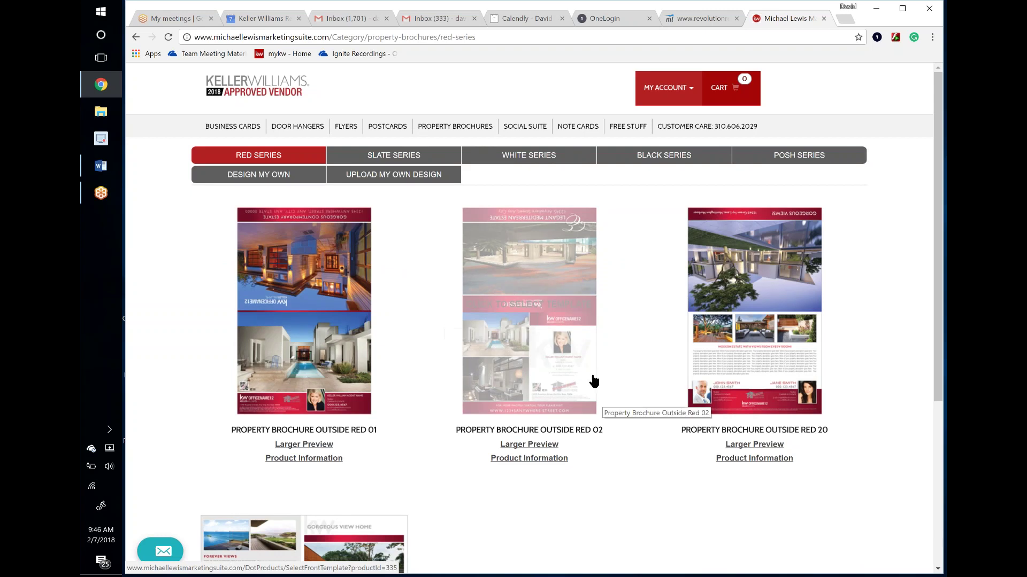
Scroll through the Red Series property brochures, then move to the Free Stuff downloads page
scroll(593, 380, "down", 4)
scroll(594, 381, "up", 4)
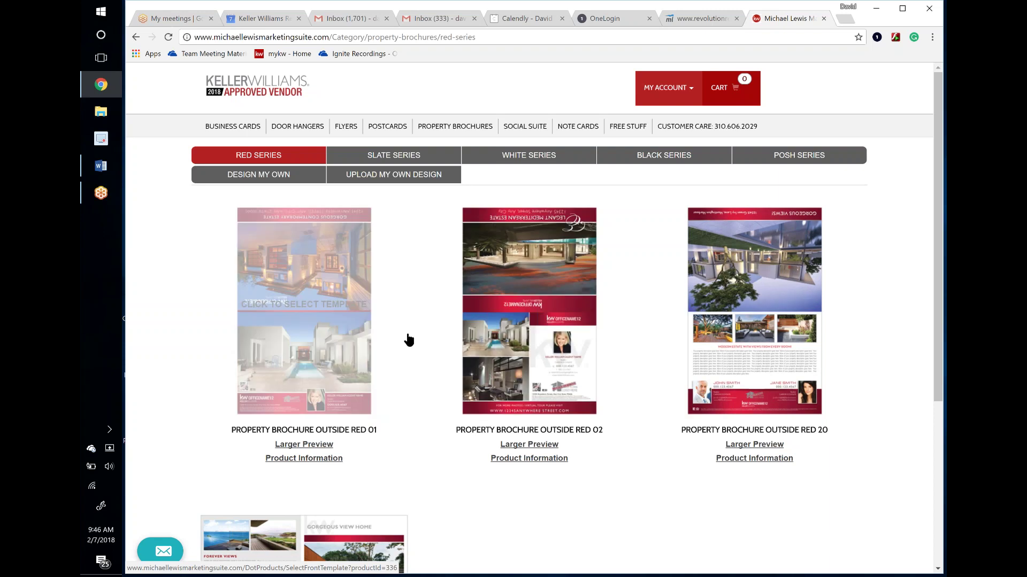
scroll(406, 339, "down", 2)
scroll(406, 339, "up", 2)
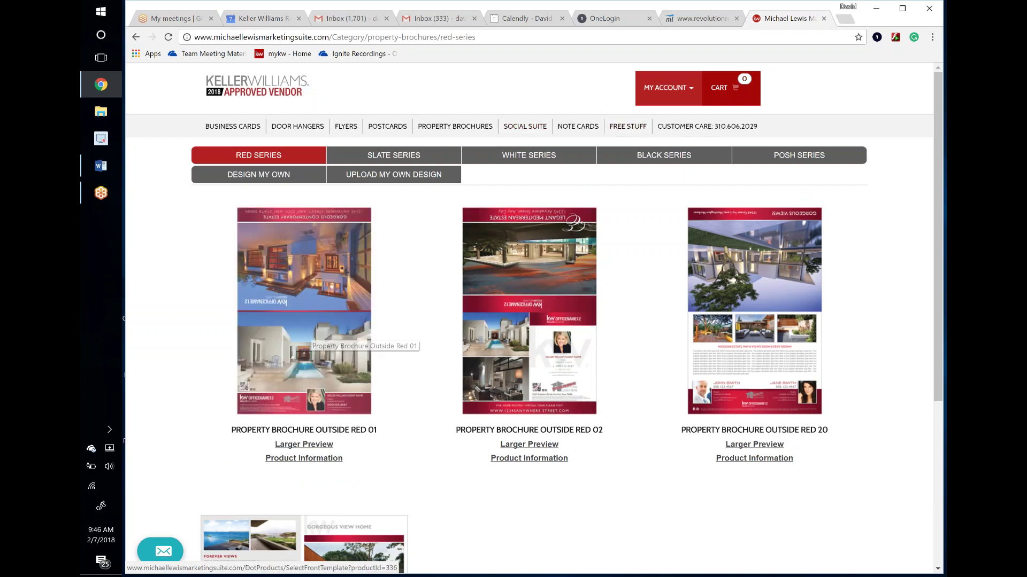
scroll(433, 449, "down", 3)
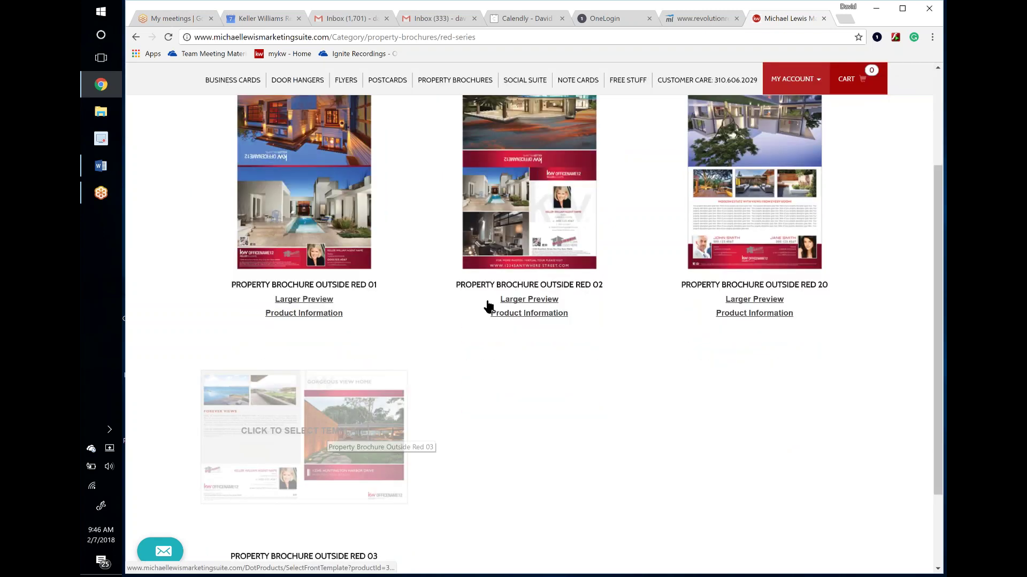
scroll(641, 299, "up", 3)
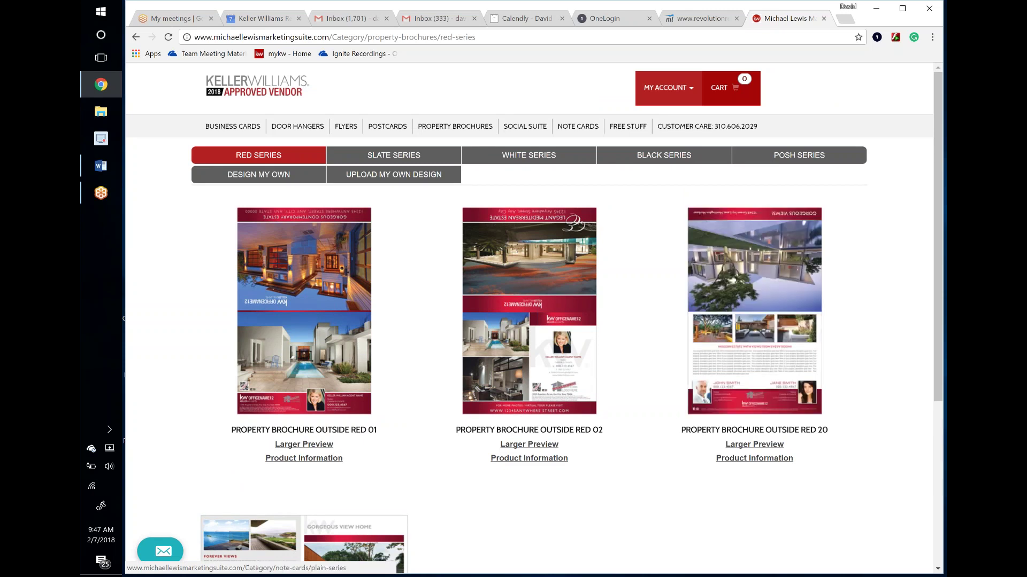
left_click(621, 129)
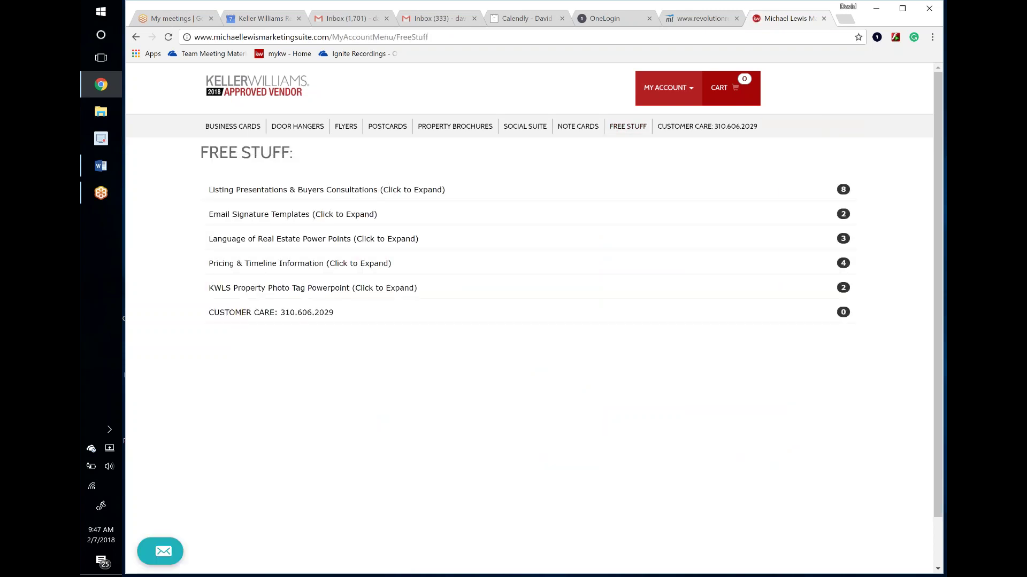
Download the Modern Horizontal Listing Presentation from Listing Presentations & Buyers Consultations, set to open when done
left_click(382, 193)
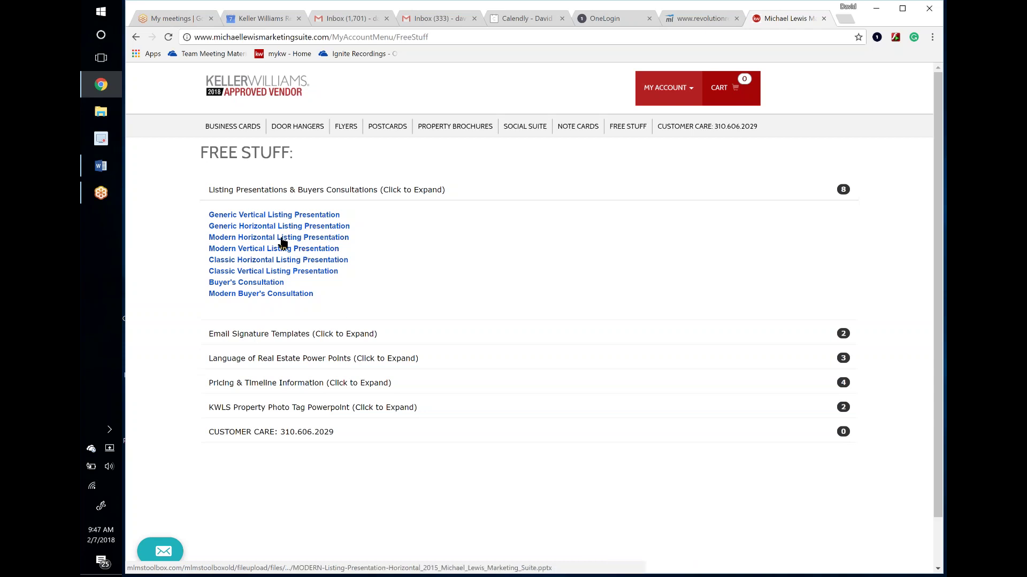
left_click(282, 241)
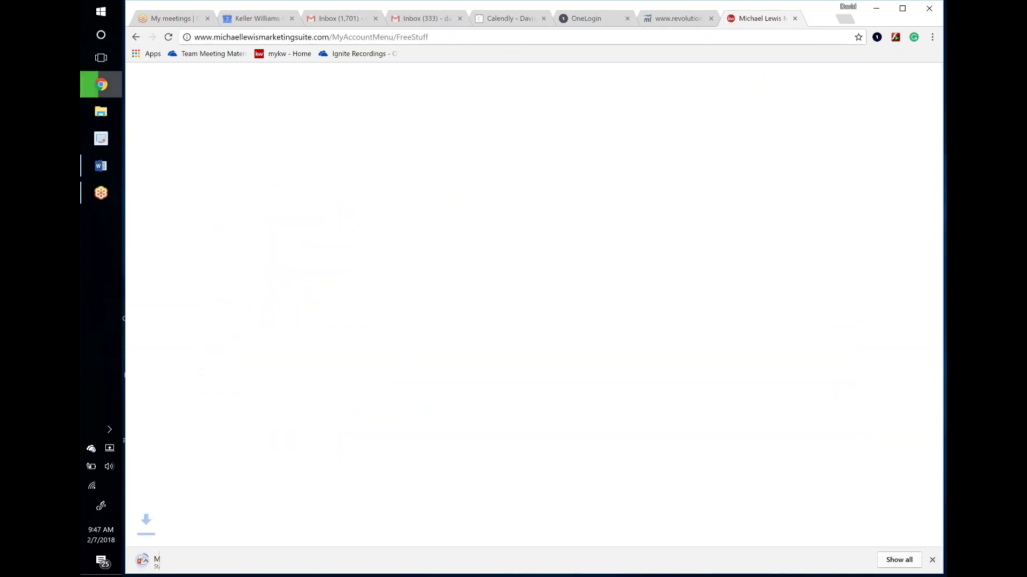
left_click(245, 560)
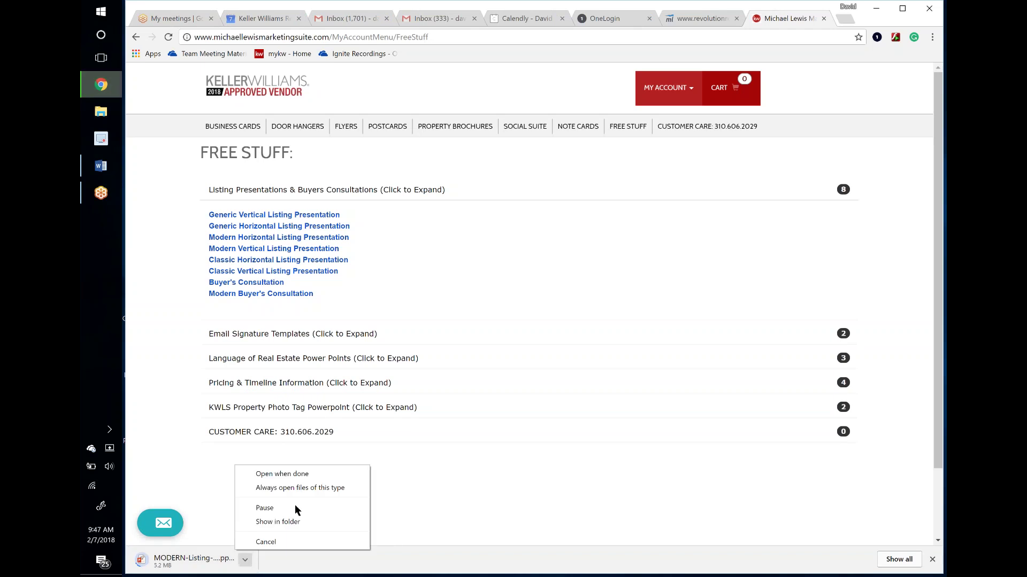
left_click(293, 486)
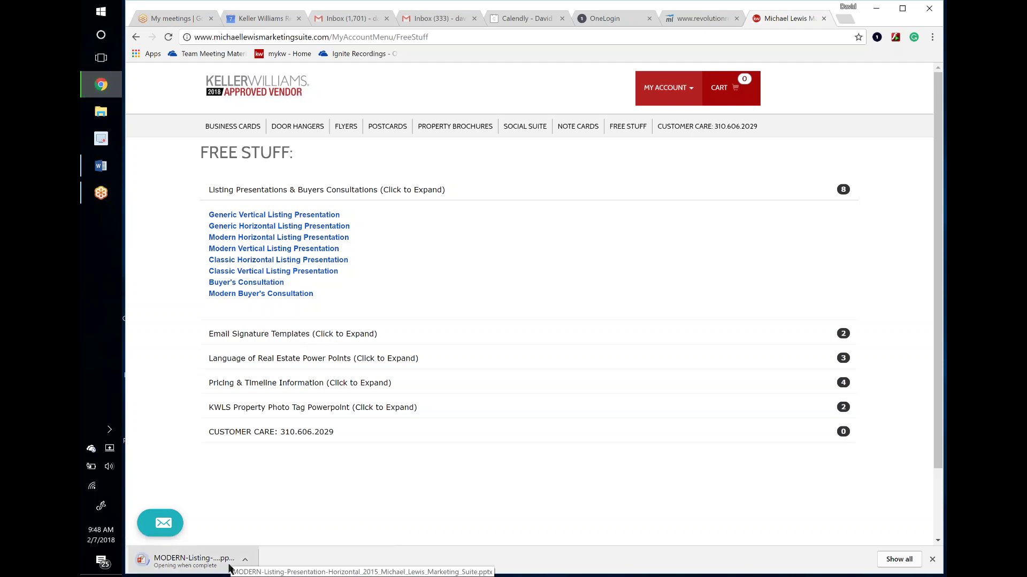
left_click(246, 561)
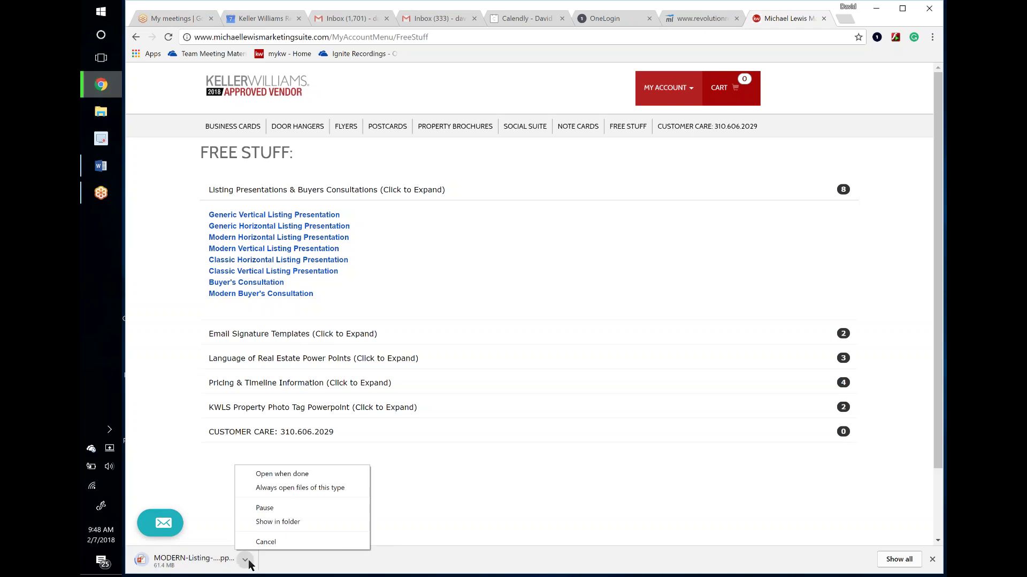
left_click(295, 475)
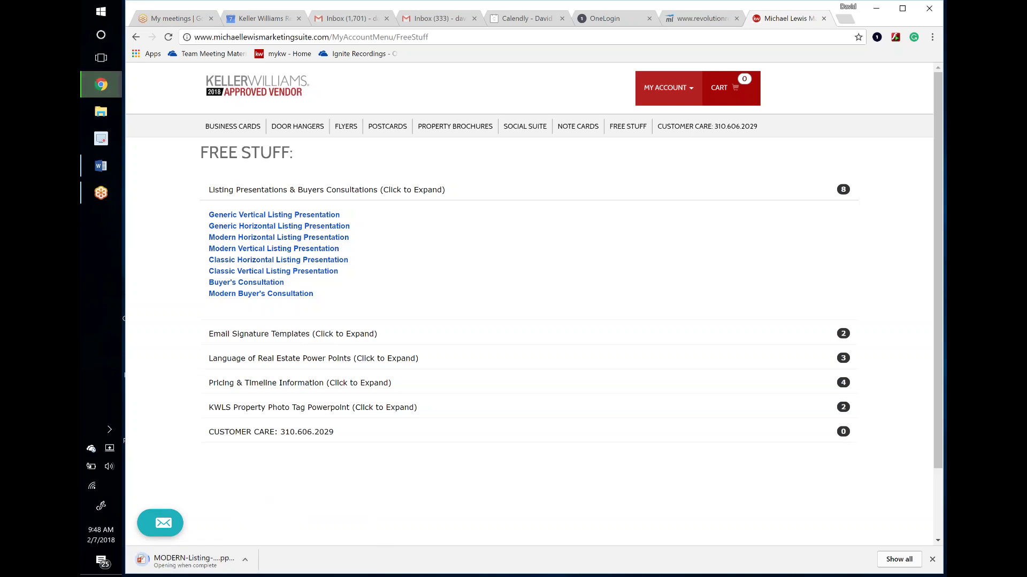
scroll(296, 283, "down", 1)
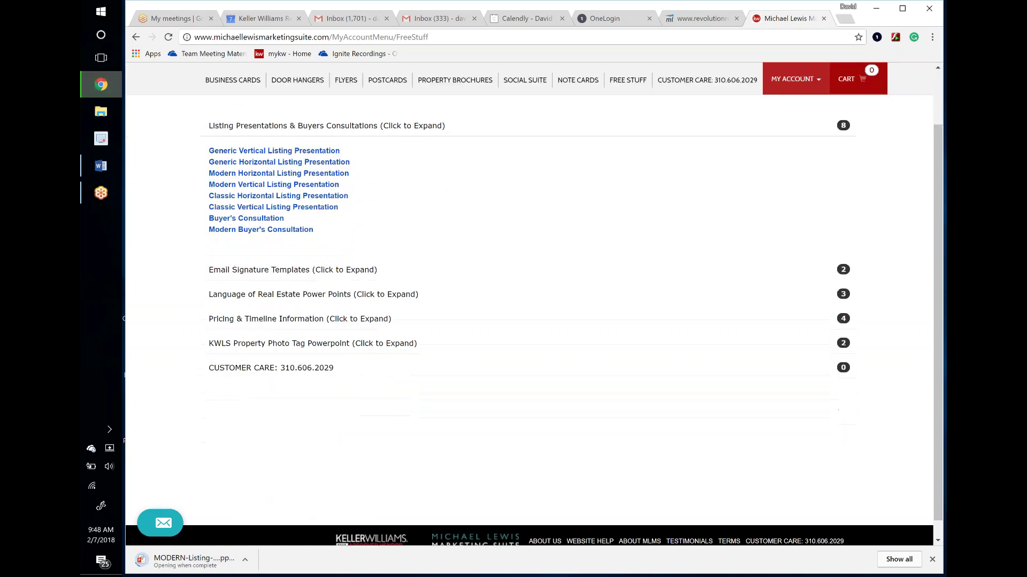
Dismiss the subscription-expired notice and enable editing of the downloaded presentation
left_click(316, 272)
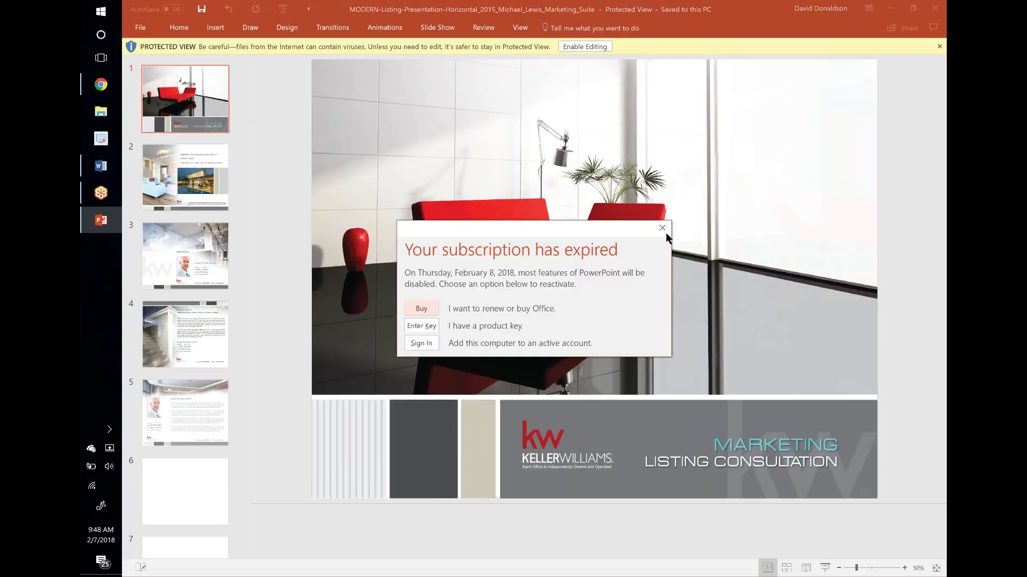
left_click(663, 232)
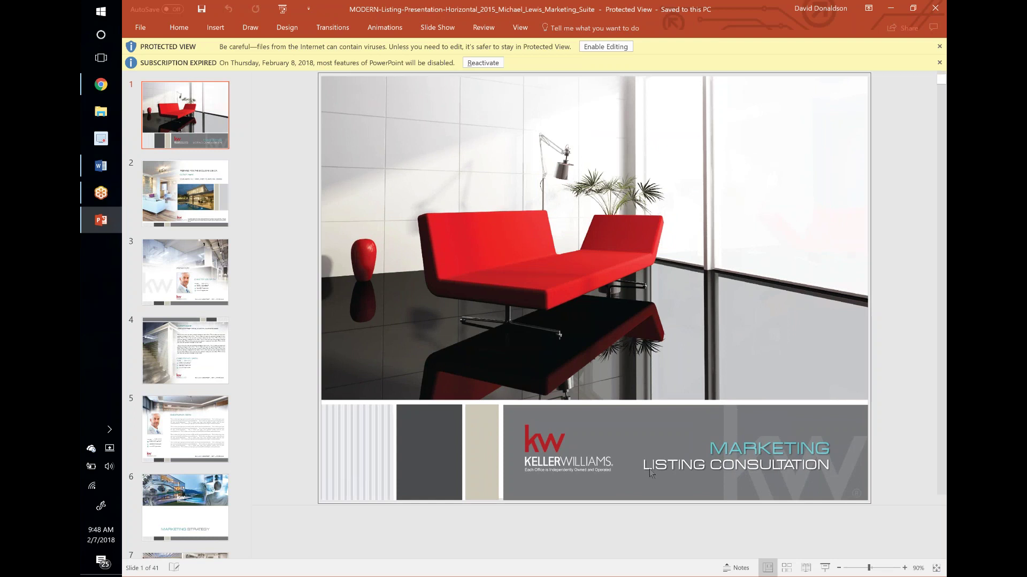
left_click(607, 47)
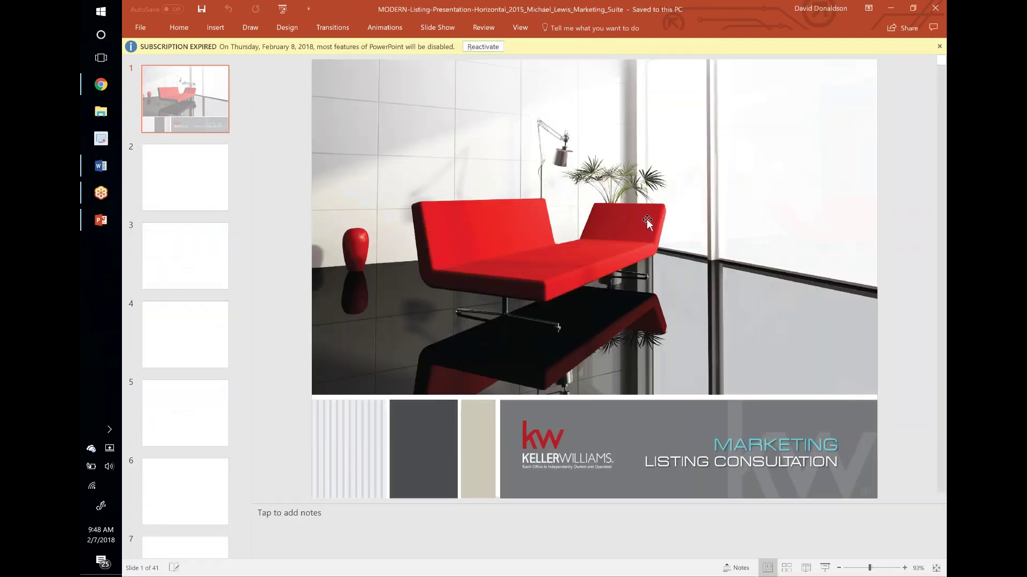
Nudge the cover photo, inspect slide 3's agent portrait and name, then view slide 4's client letter
left_click(668, 249)
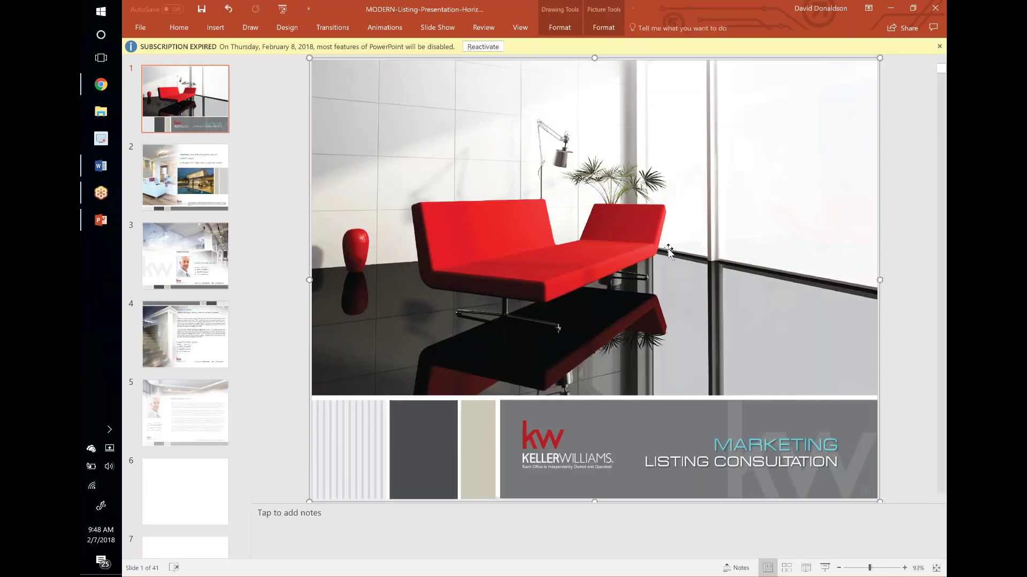
left_click_drag(668, 250, 647, 261)
scroll(494, 284, "down", 2)
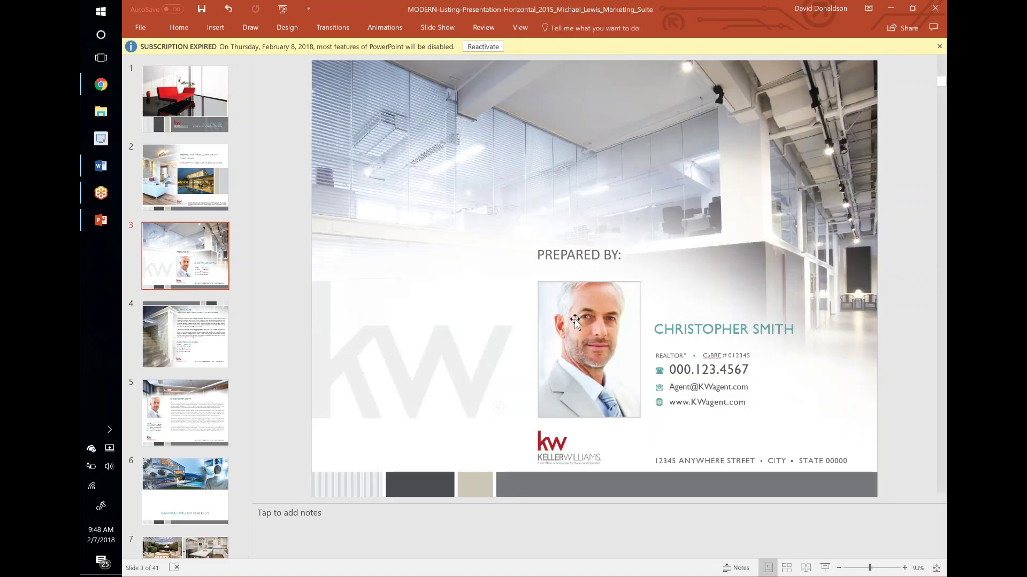
left_click(615, 327)
double_click(725, 327)
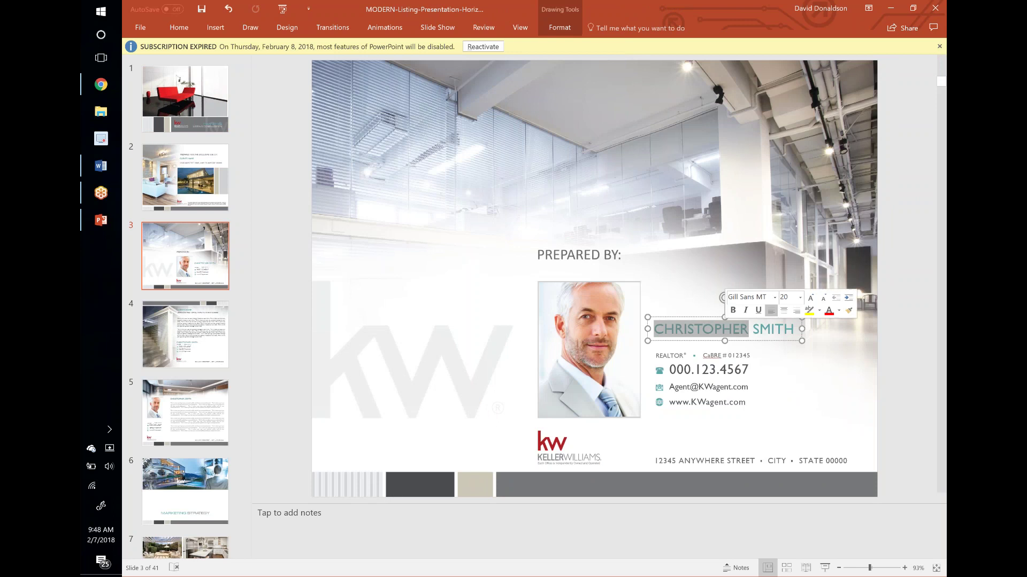
left_click(219, 333)
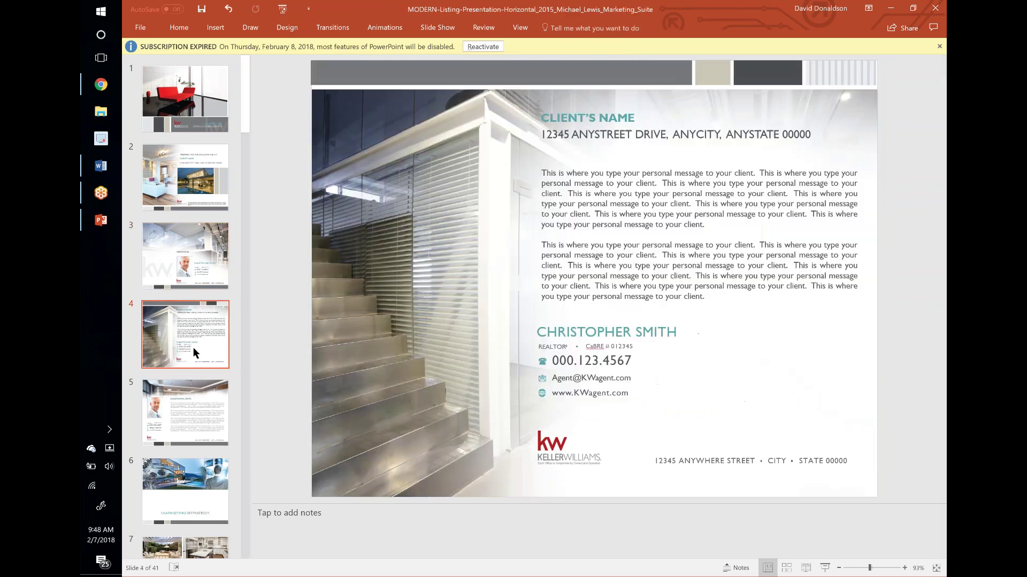